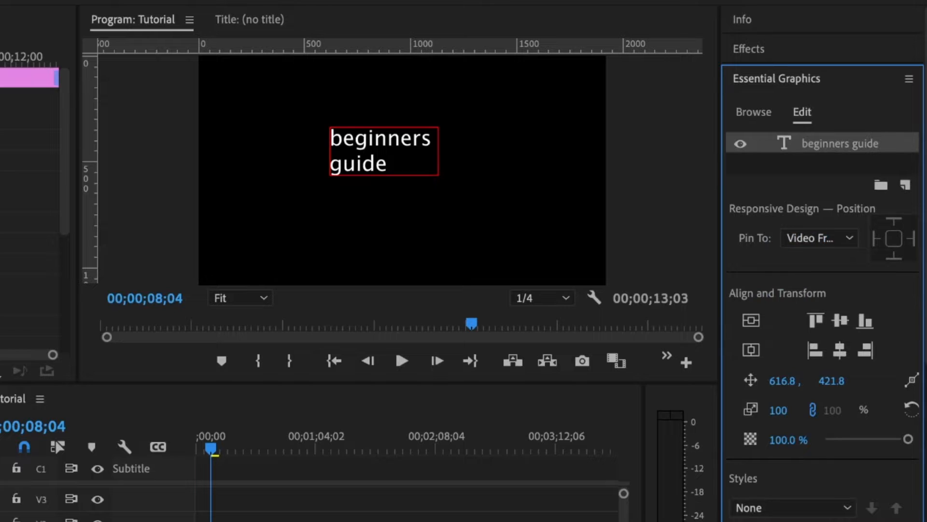
# Try centre, right and left alignment on the two-line title, finishing on centre alignment.
pyautogui.scroll(-1, 831, 424)
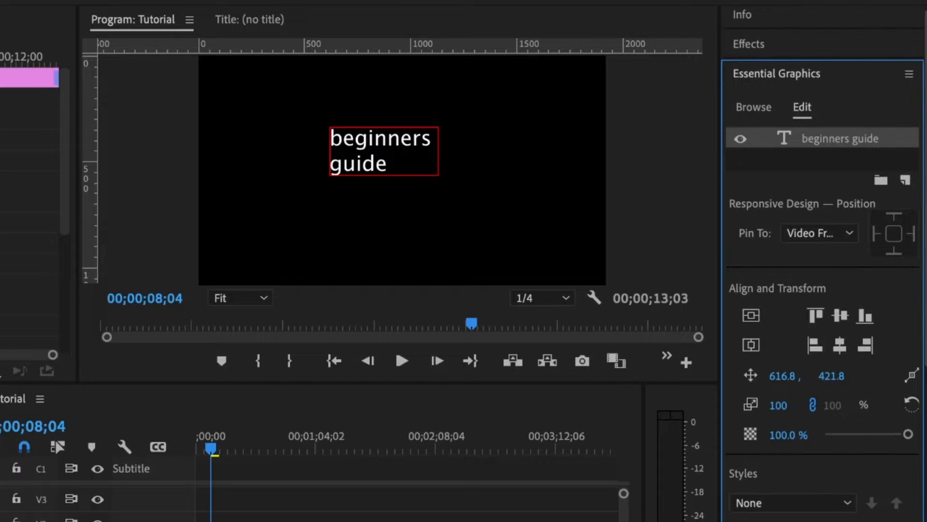
pyautogui.scroll(-5, 776, 456)
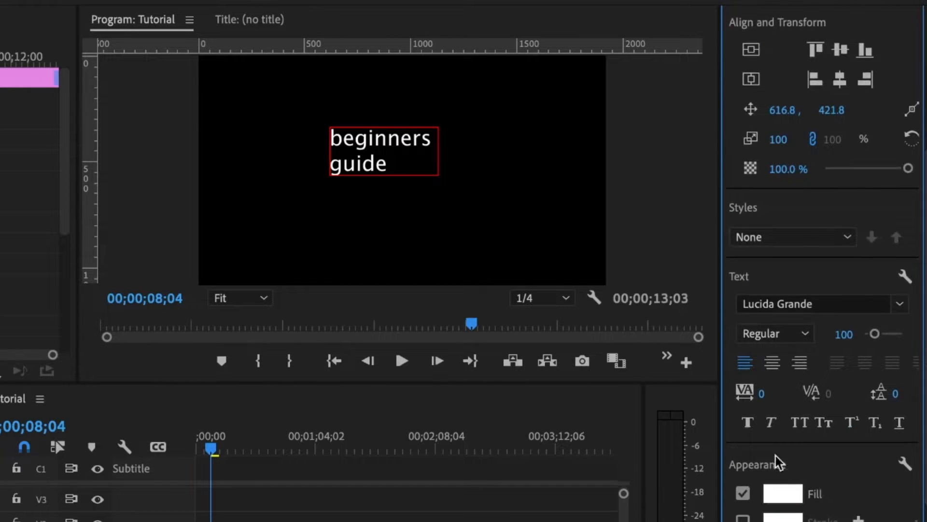
pyautogui.click(772, 364)
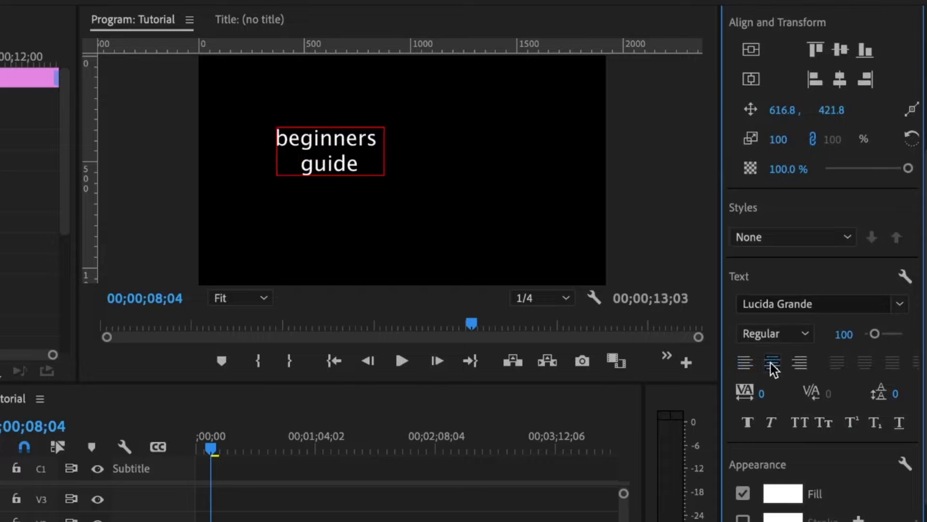
pyautogui.click(800, 362)
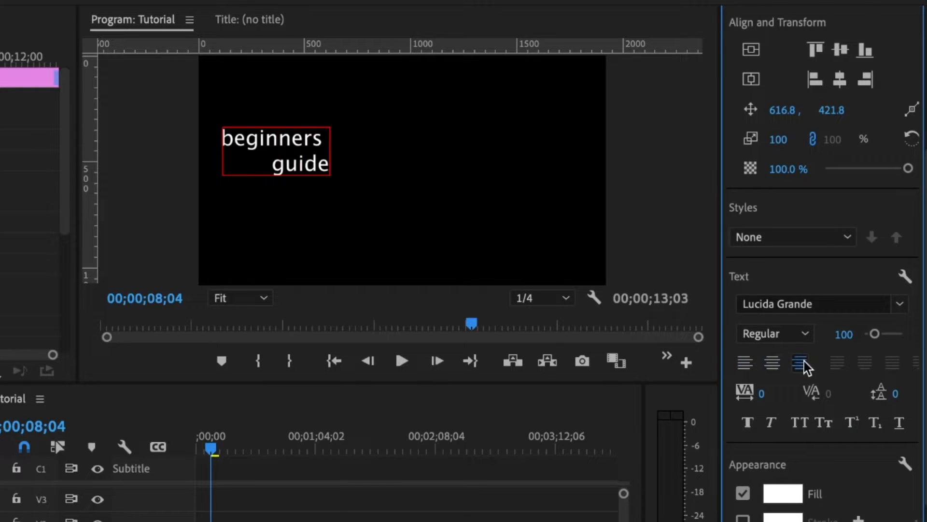
pyautogui.click(743, 364)
pyautogui.click(772, 364)
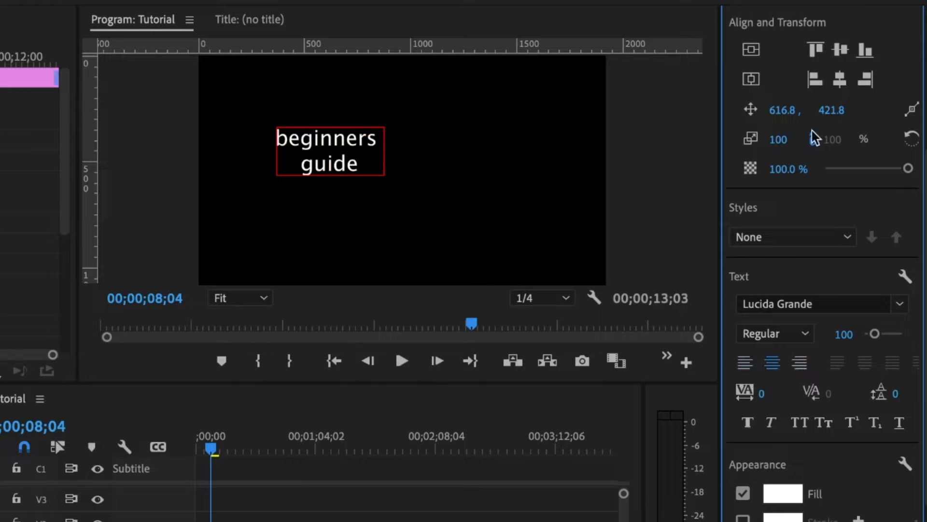
pyautogui.scroll(3, 787, 142)
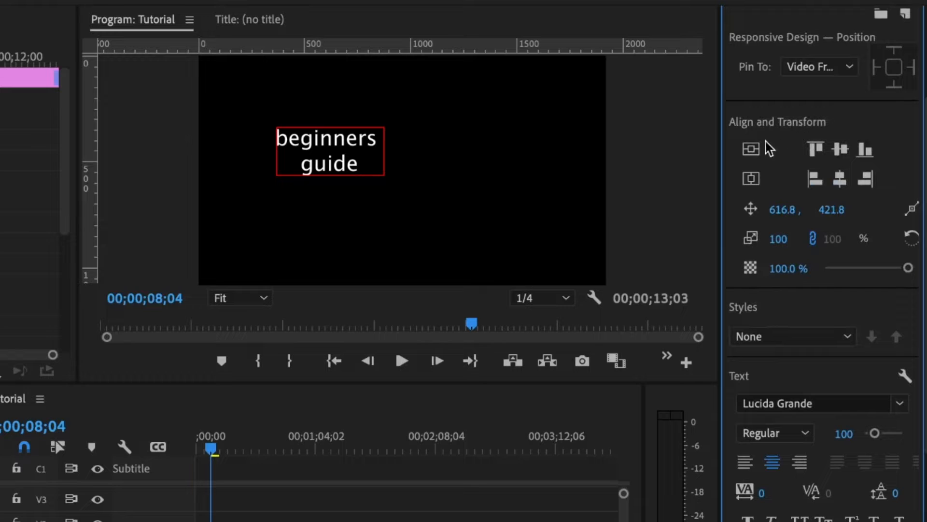
# Centre the title vertically and horizontally in the frame, undoing a trial position change.
pyautogui.click(749, 151)
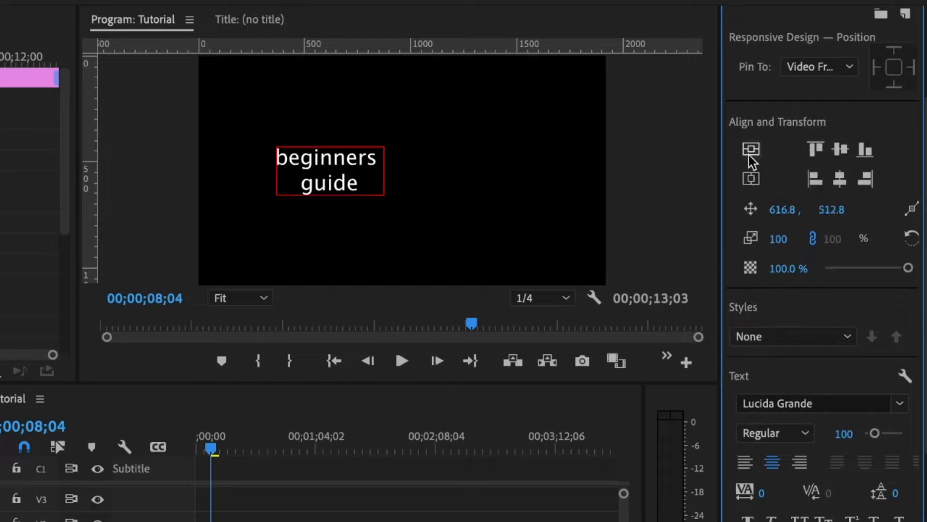
pyautogui.click(750, 181)
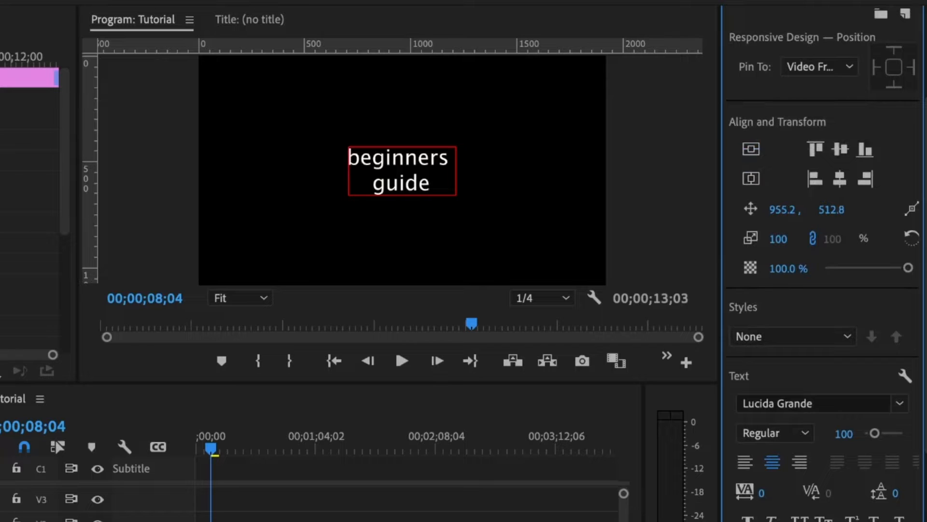
pyautogui.moveTo(831, 209); pyautogui.dragTo(787, 207)
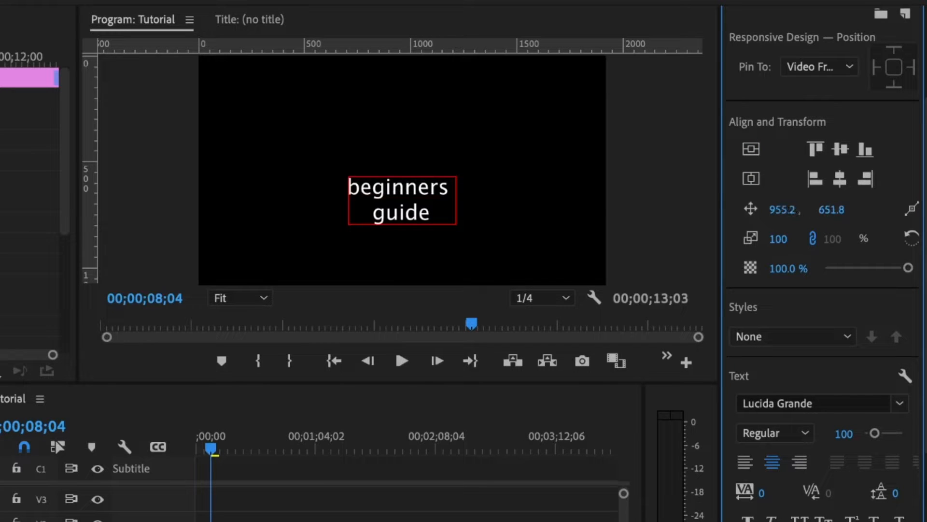
pyautogui.press('super+z')
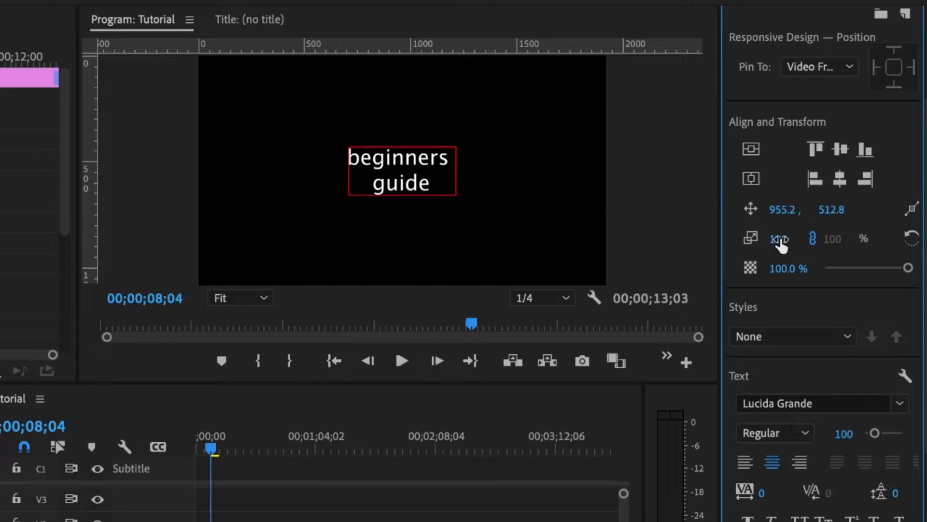
# Try 137% scale and 36.5% opacity, then reset scale to 100 with width and height relinked.
pyautogui.moveTo(778, 239); pyautogui.dragTo(796, 238)
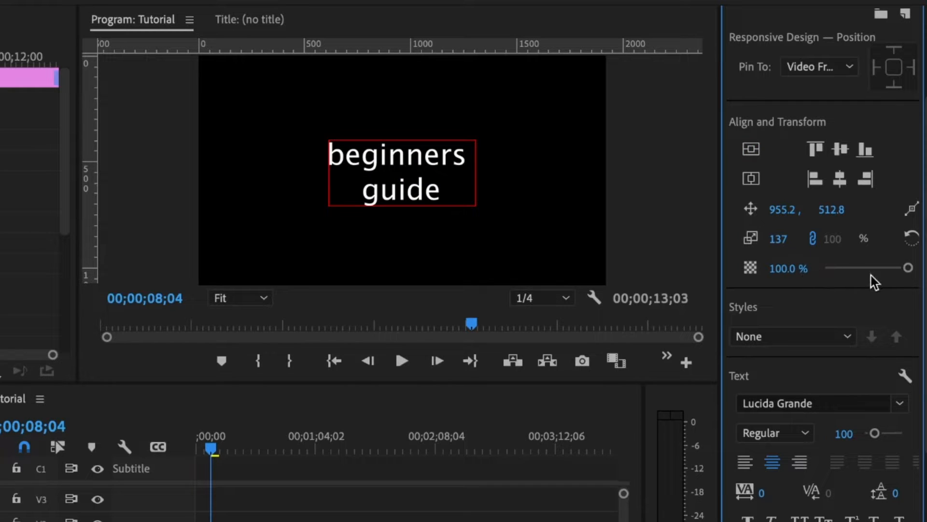
pyautogui.moveTo(873, 268); pyautogui.dragTo(908, 268)
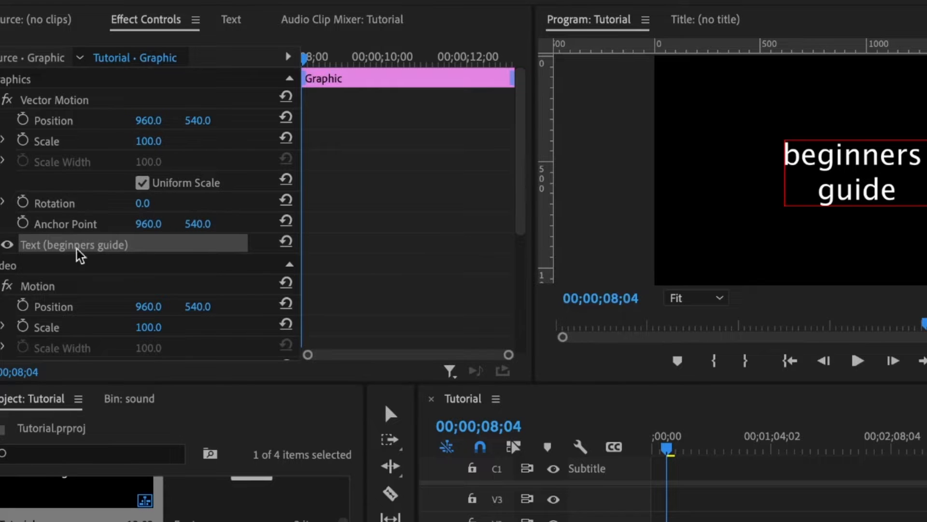
pyautogui.scroll(-5, 79, 255)
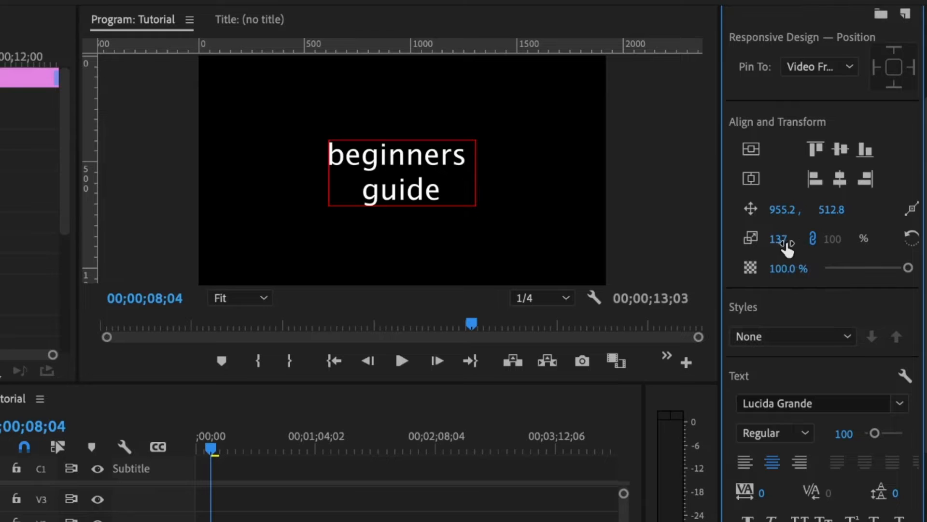
pyautogui.click(814, 239)
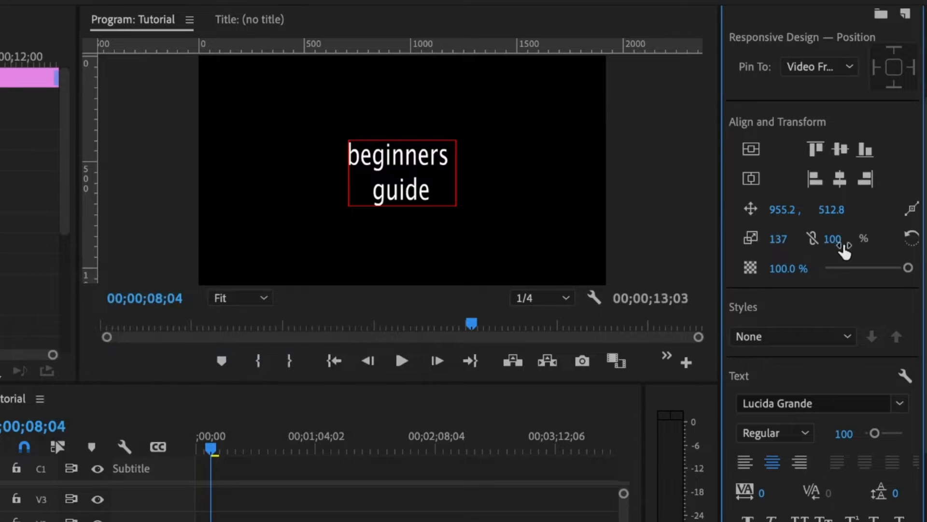
pyautogui.click(776, 241)
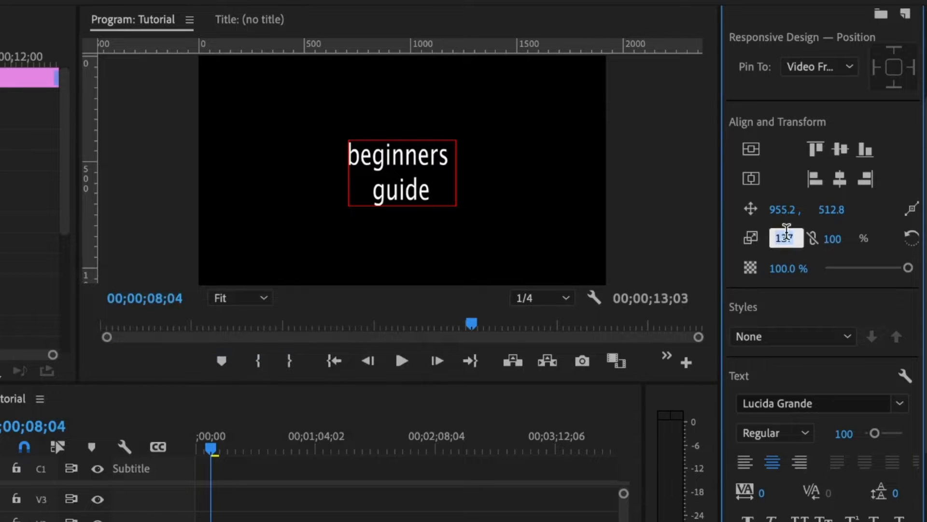
pyautogui.write('100')
pyautogui.press('Return')
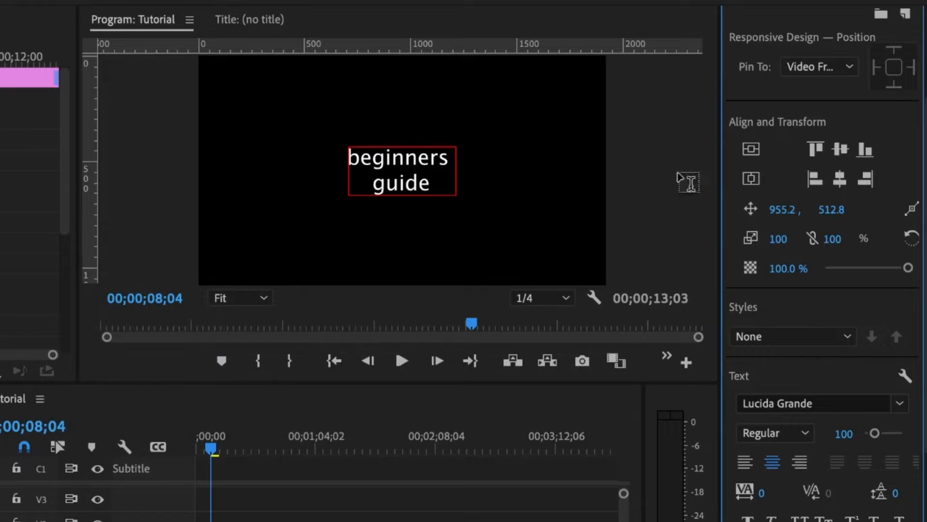
pyautogui.click(811, 240)
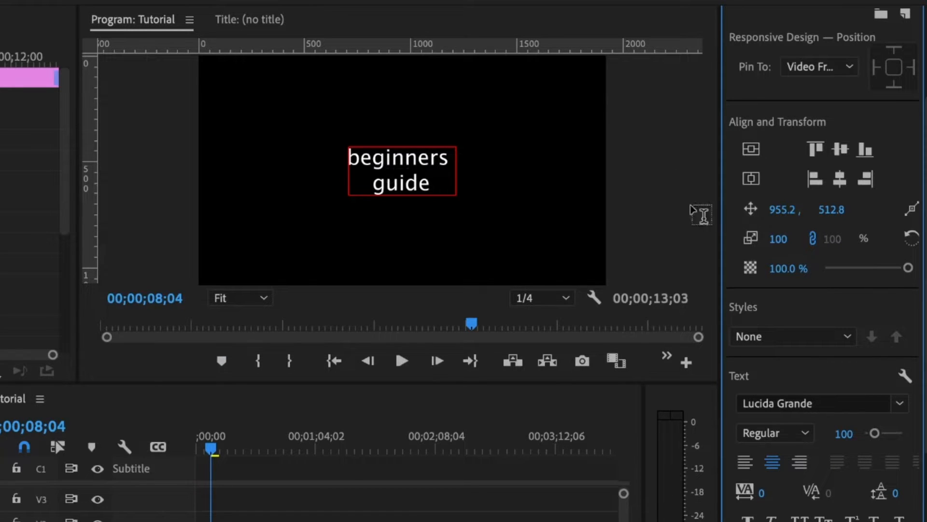
# Change the title font to Raleway Black Italic and apply All Caps to read 'BEGINNERS GUIDE'.
pyautogui.scroll(-5, 792, 246)
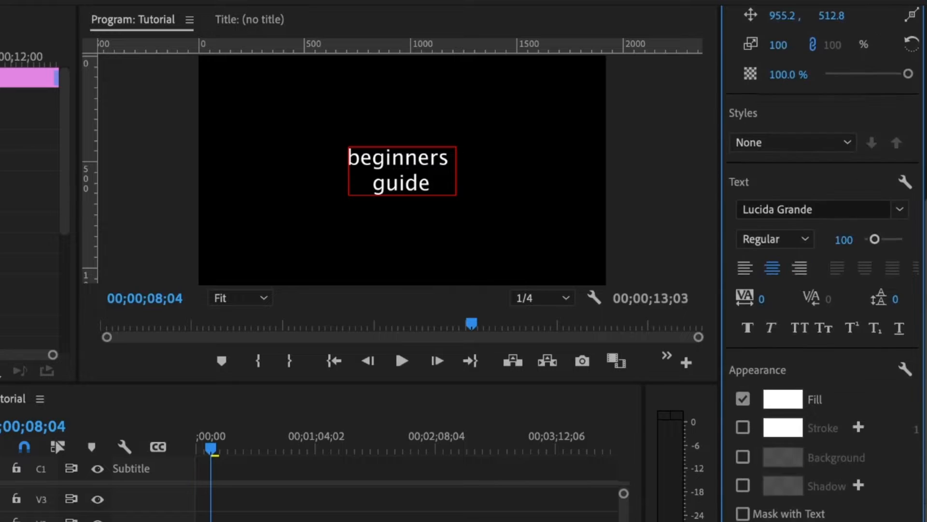
pyautogui.click(816, 211)
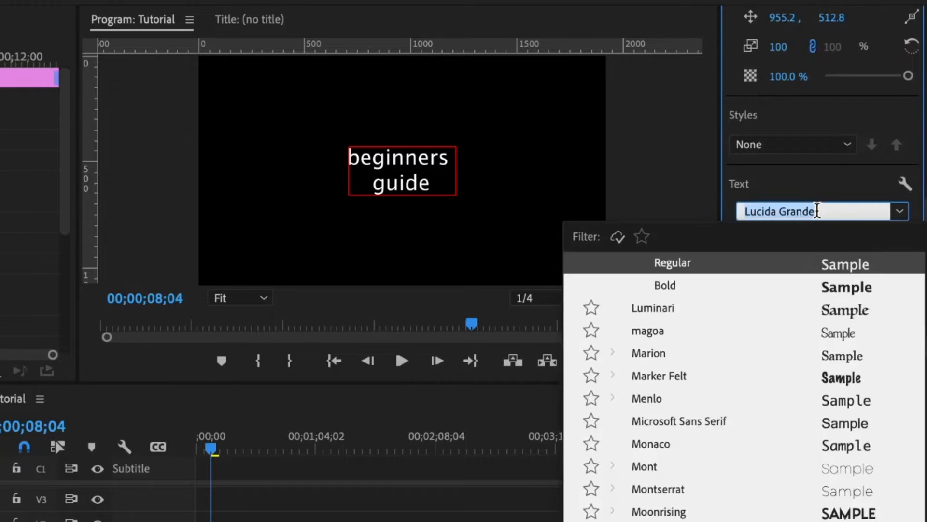
pyautogui.write('rale')
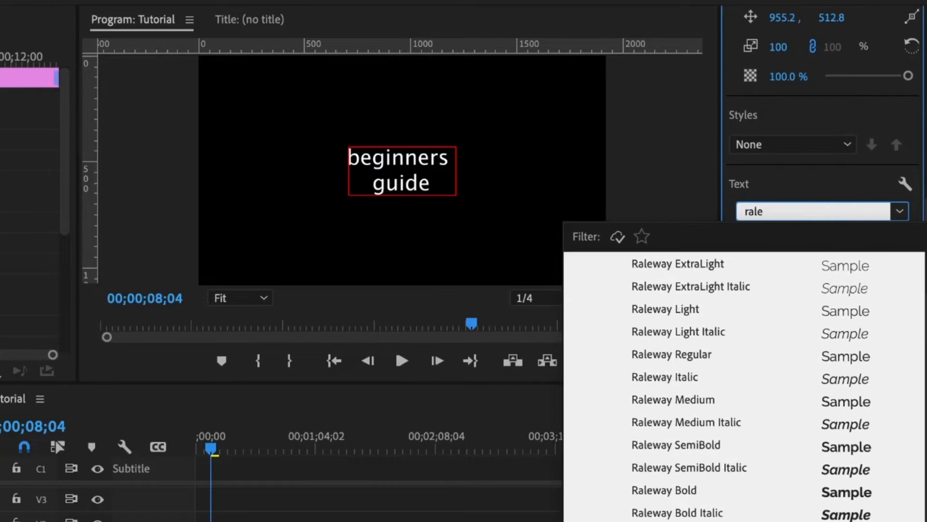
pyautogui.click(667, 521)
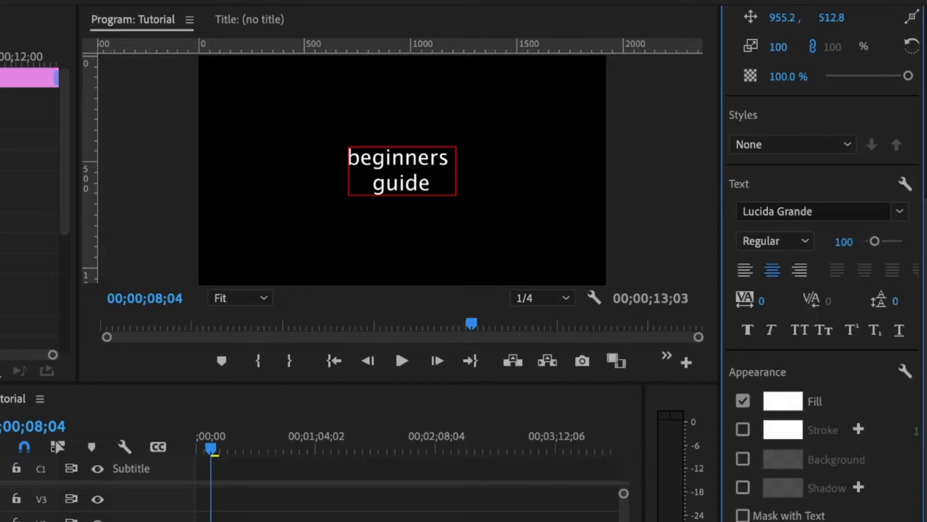
pyautogui.click(810, 329)
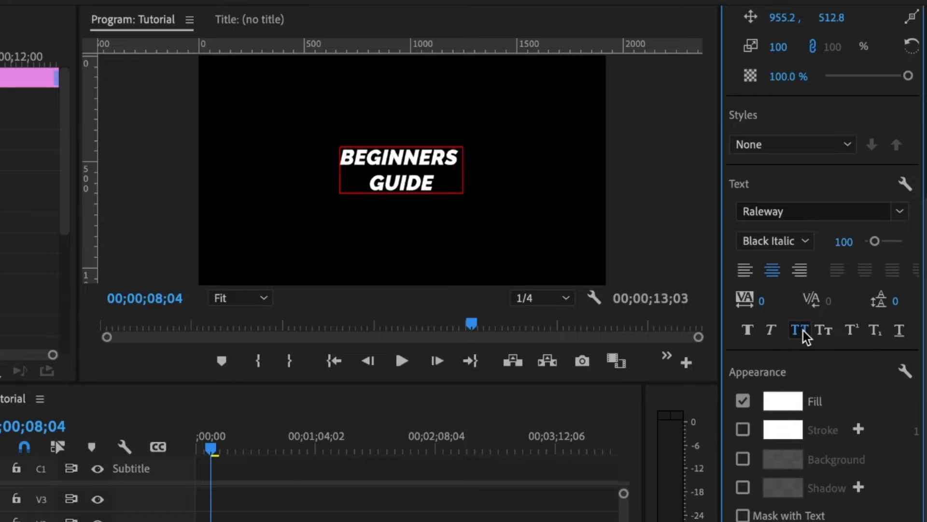
pyautogui.click(779, 402)
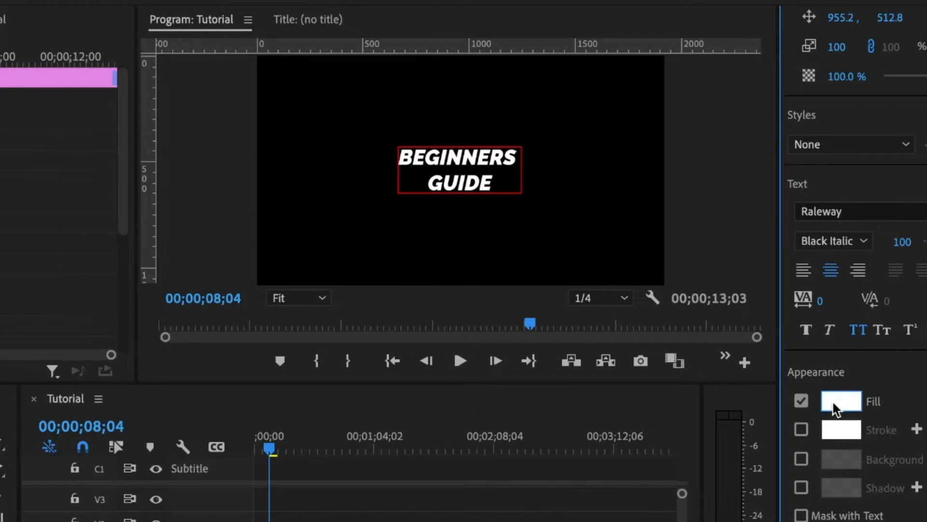
# Switch the title fill to a Linear Gradient with a white left stop and black (000000) right stop.
pyautogui.click(831, 402)
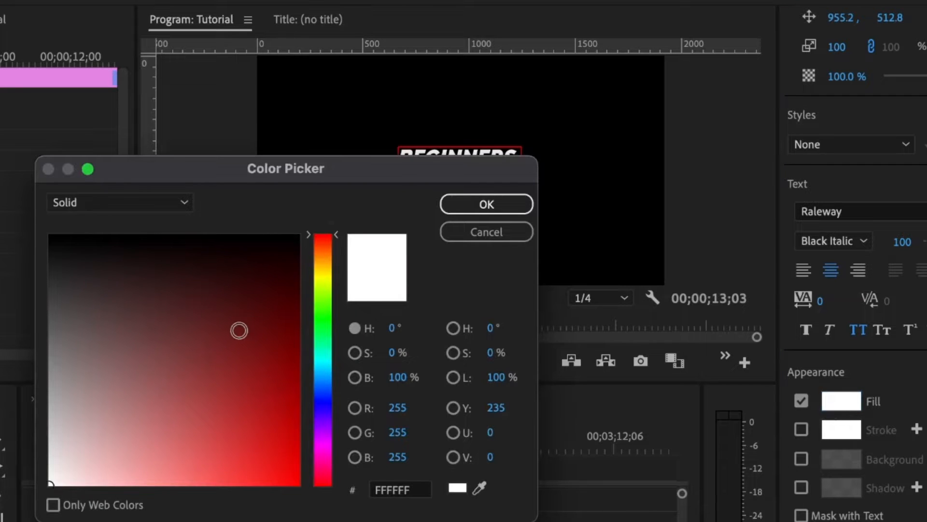
pyautogui.click(101, 204)
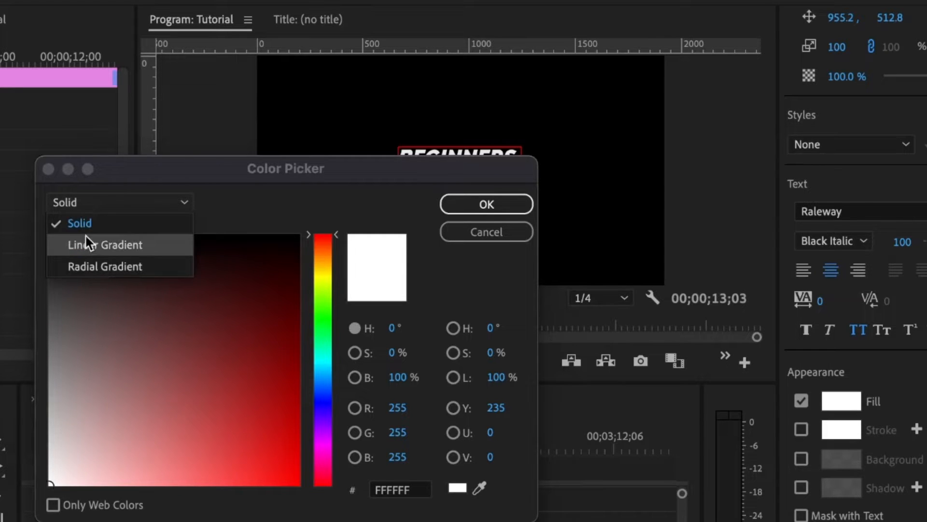
pyautogui.click(97, 247)
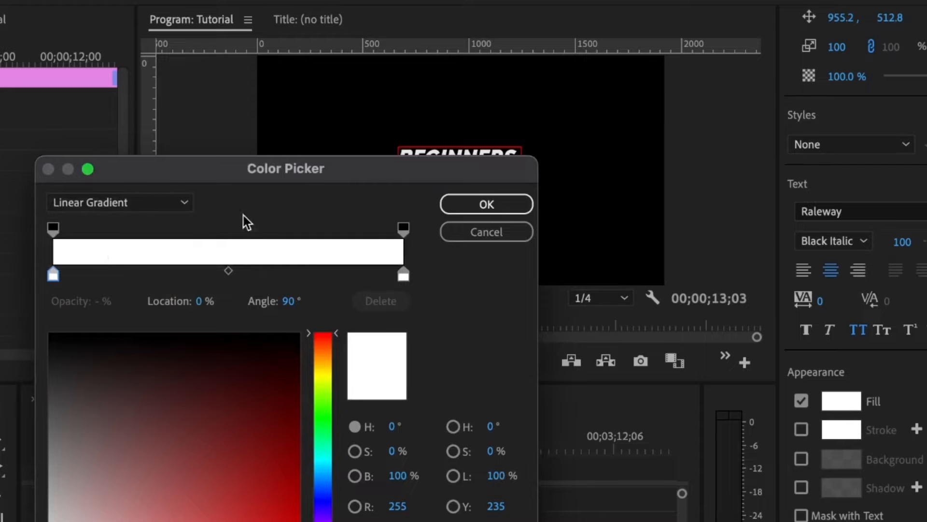
pyautogui.click(52, 272)
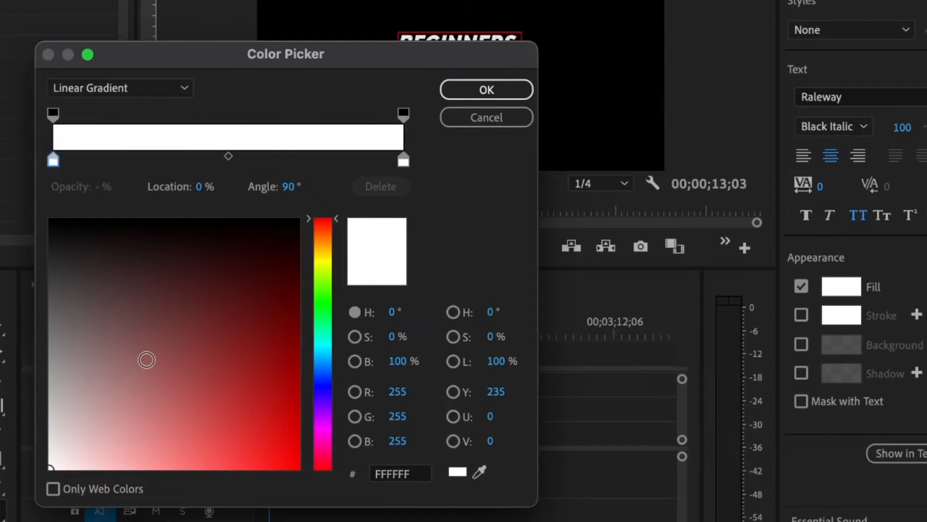
pyautogui.click(96, 407)
pyautogui.press('super+z')
pyautogui.click(404, 161)
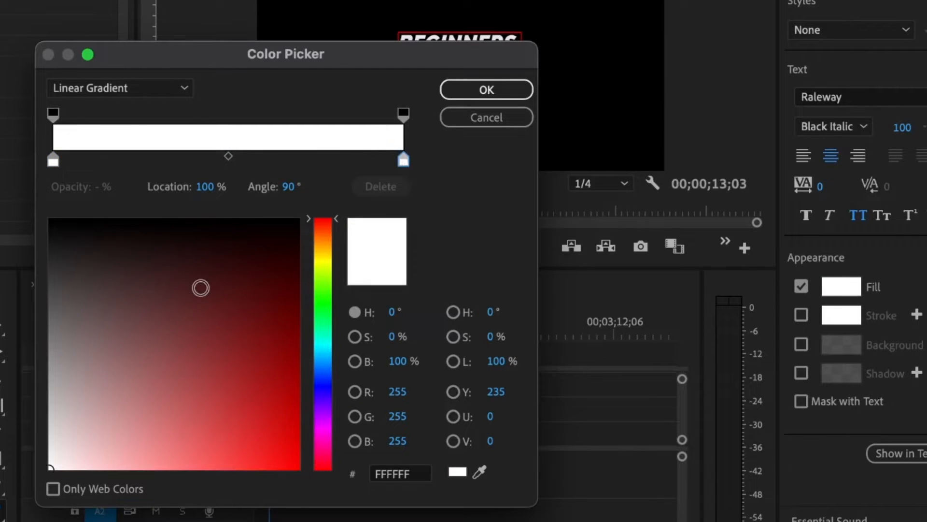
pyautogui.moveTo(201, 285); pyautogui.dragTo(207, 202)
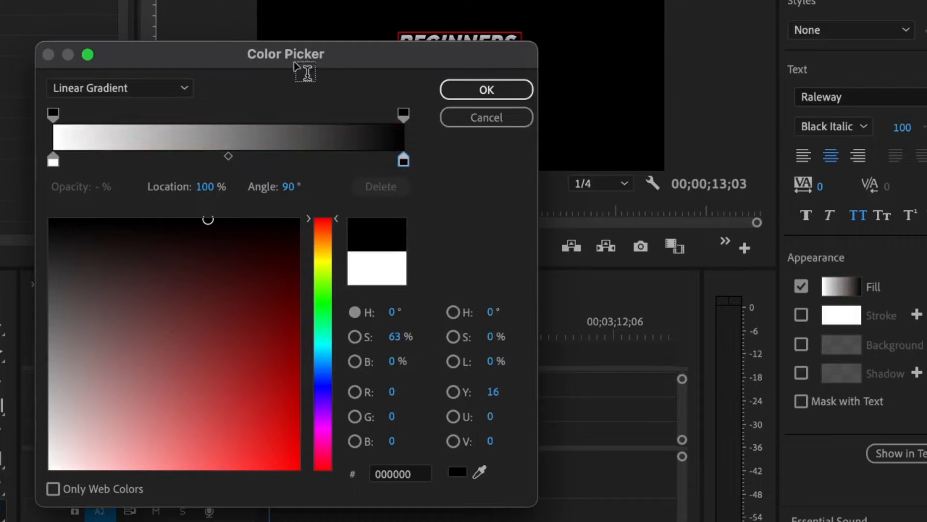
pyautogui.moveTo(299, 61); pyautogui.dragTo(8, 6)
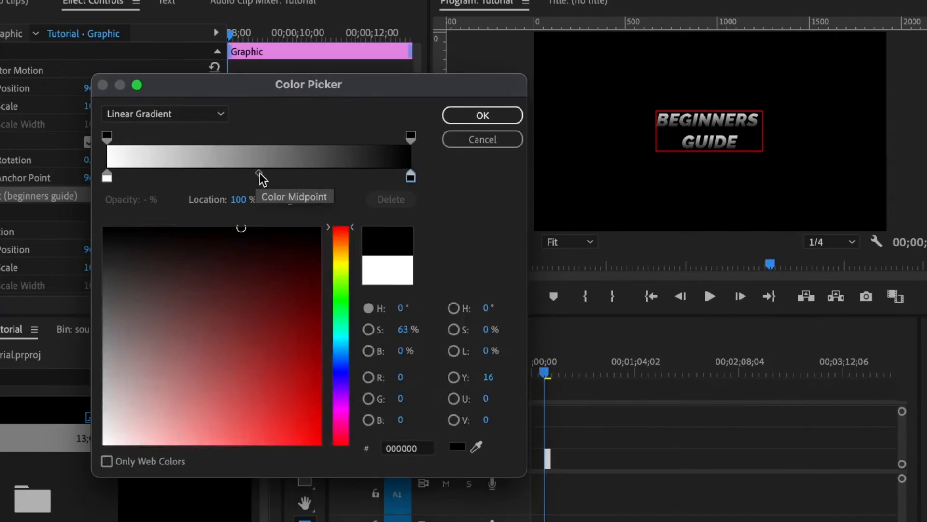
# Shift the gradient midpoint toward the white end and test edits to the gradient angle.
pyautogui.moveTo(259, 176)
pyautogui.mouseDown()
pyautogui.moveTo(212, 178)
pyautogui.moveTo(309, 173)
pyautogui.mouseUp()
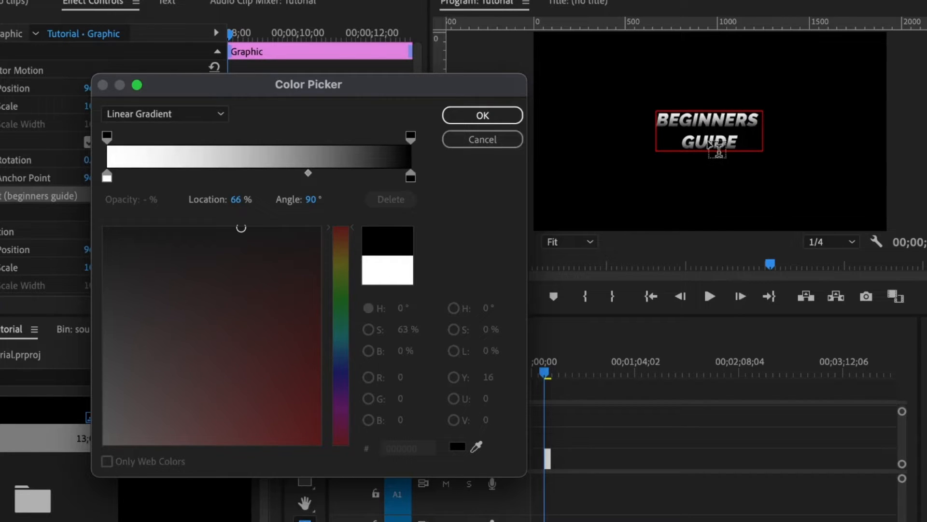
pyautogui.click(313, 201)
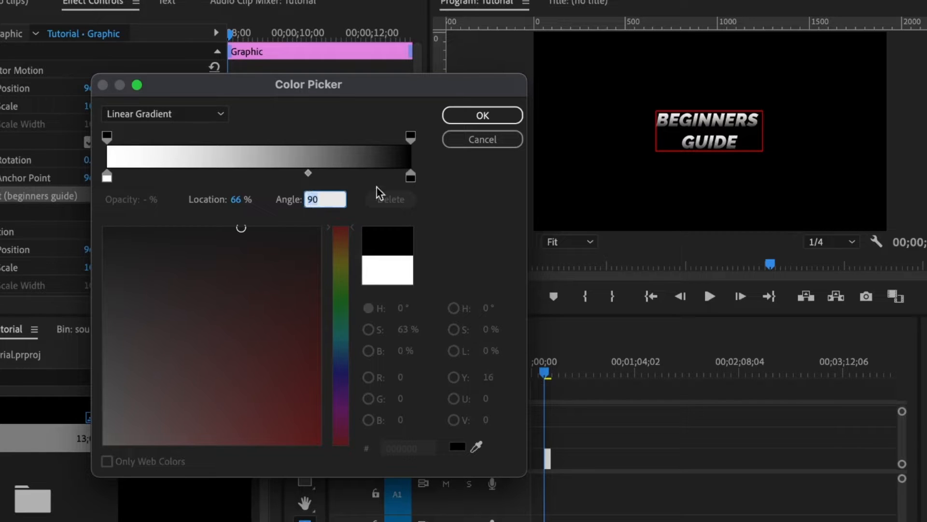
pyautogui.click(441, 187)
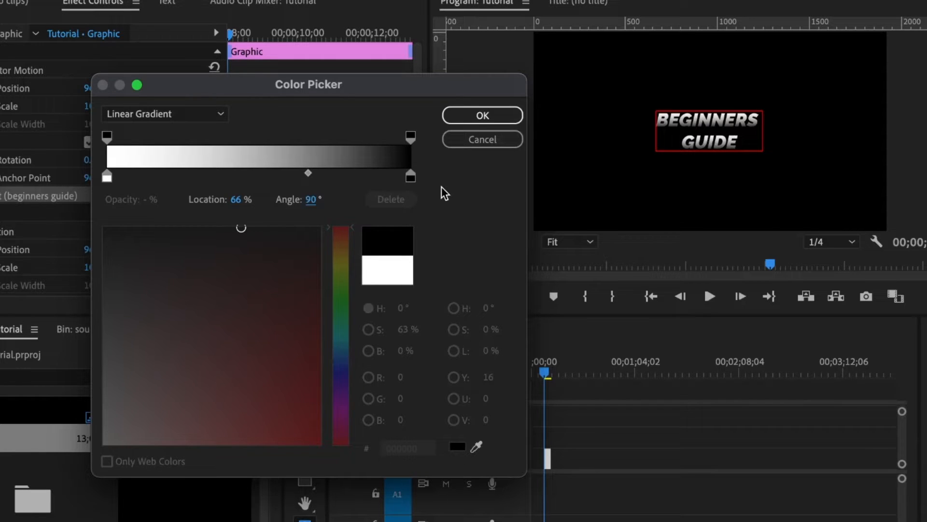
pyautogui.click(311, 201)
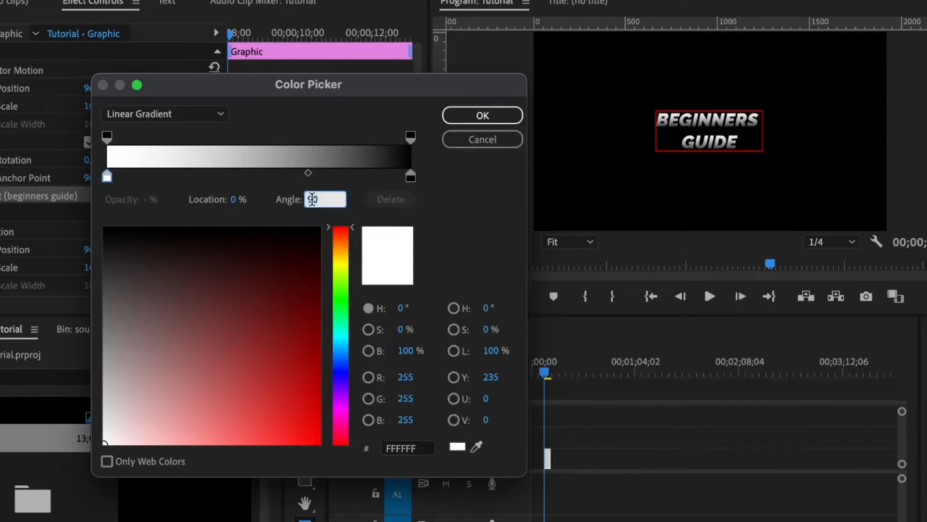
pyautogui.write('00')
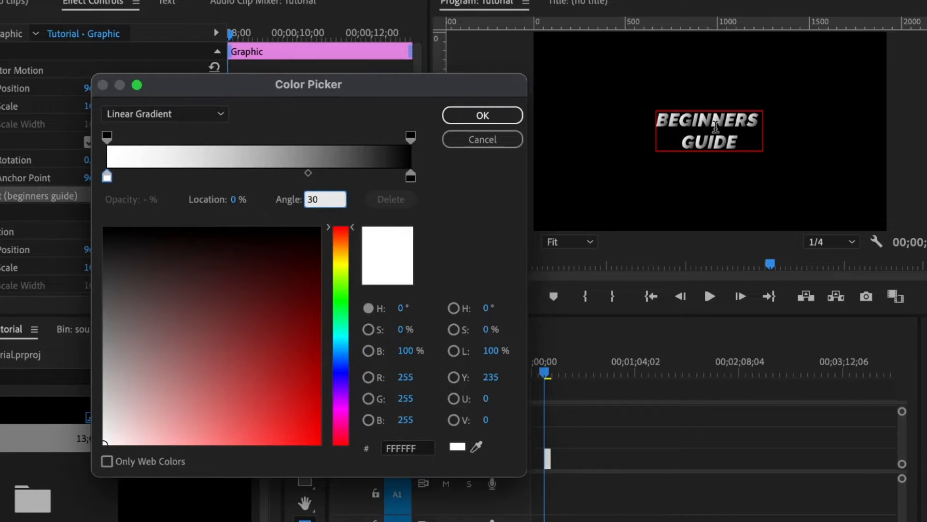
pyautogui.click(467, 118)
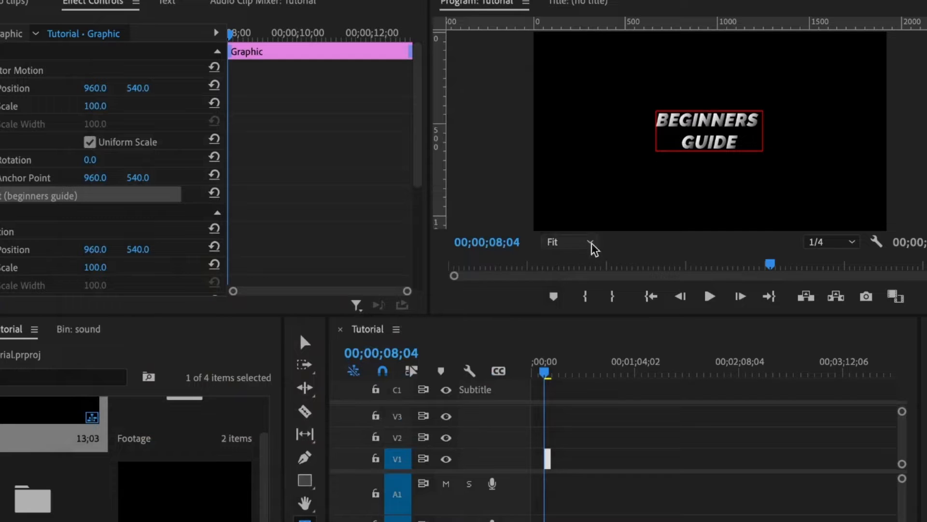
pyautogui.click(571, 244)
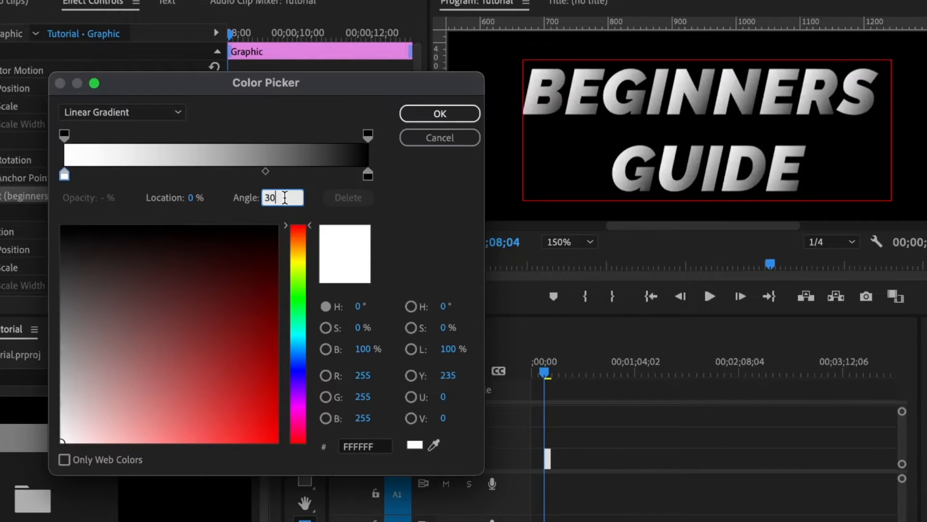
# Try gradient angles of 90 and 45, settle on 90°, and confirm with OK.
pyautogui.press('BackSpace')
pyautogui.press('BackSpace')
pyautogui.write('90')
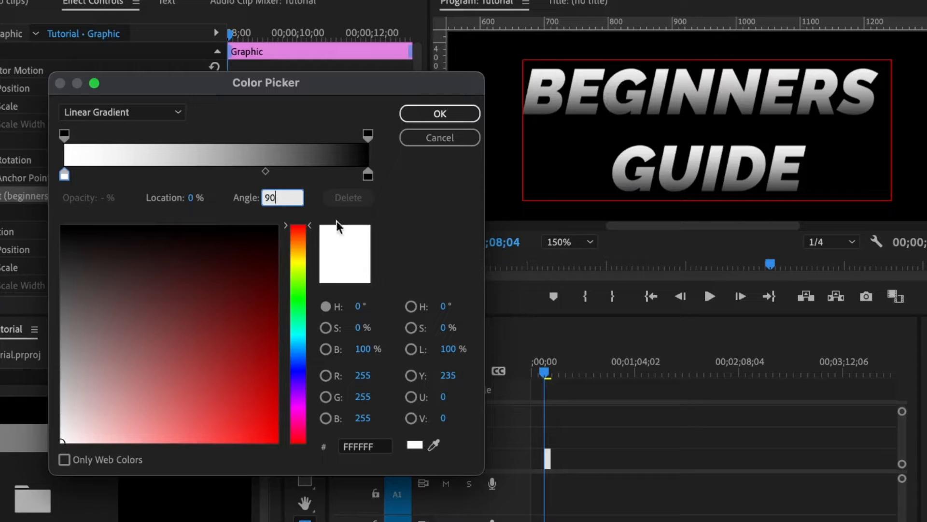
pyautogui.press('BackSpace')
pyautogui.press('BackSpace')
pyautogui.write('45')
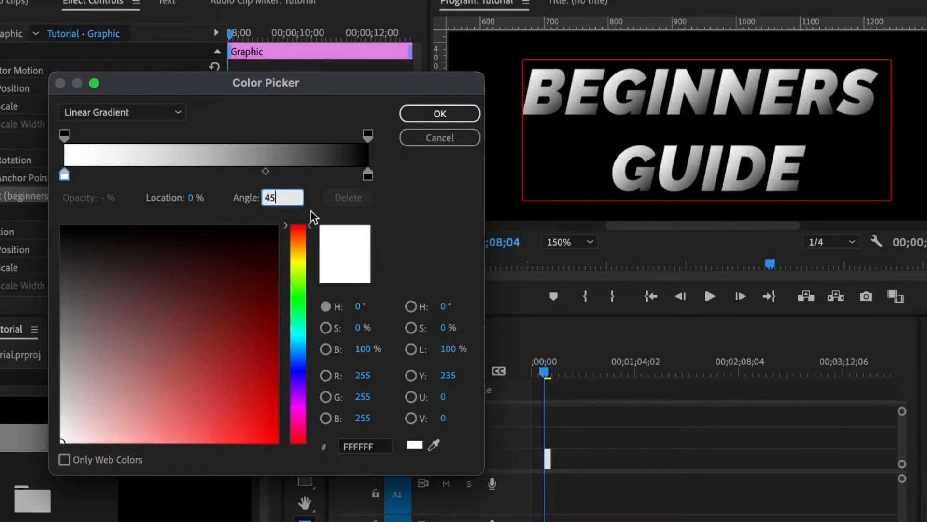
pyautogui.press('BackSpace')
pyautogui.press('BackSpace')
pyautogui.write('90')
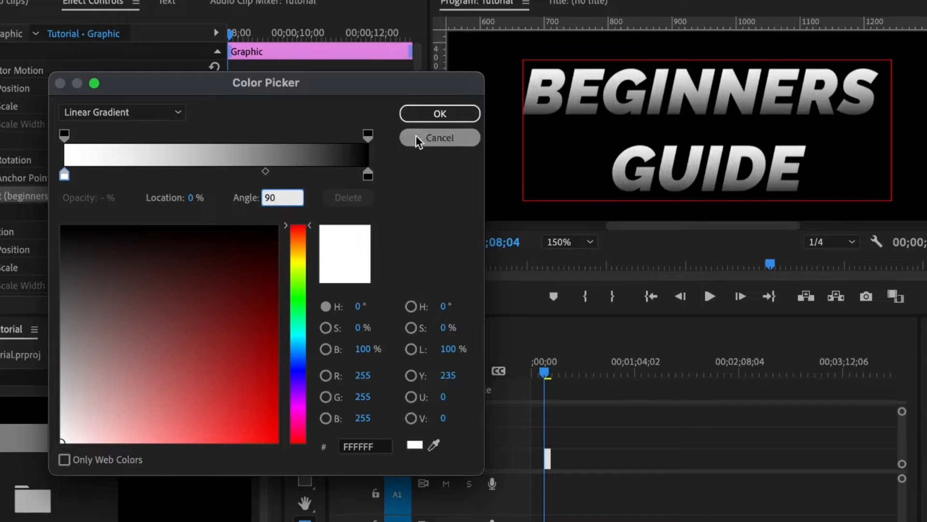
pyautogui.click(440, 115)
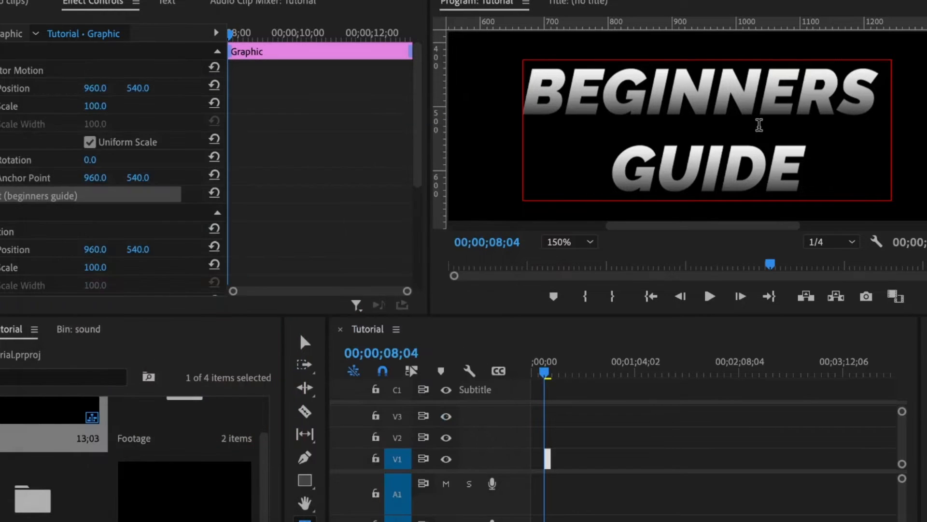
# Set the title's font size to 200, viewing the preview at 50%.
pyautogui.click(565, 242)
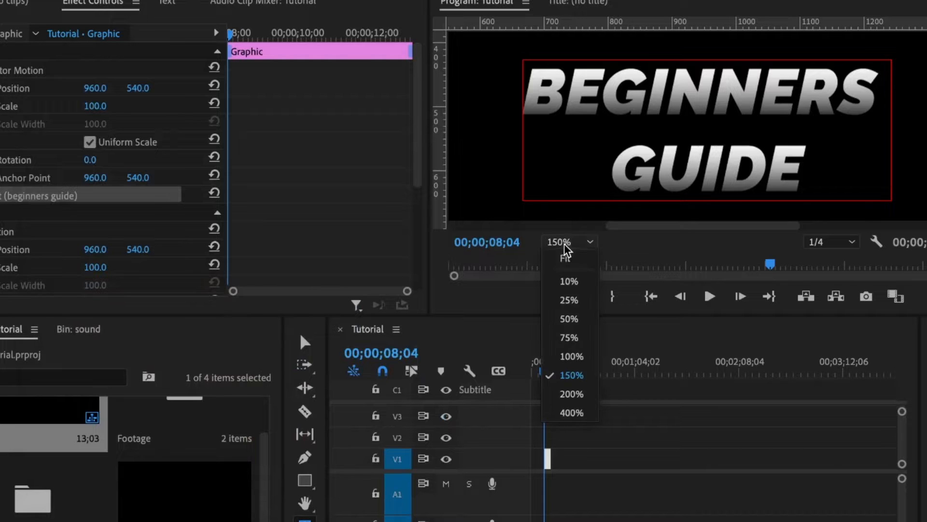
pyautogui.click(576, 259)
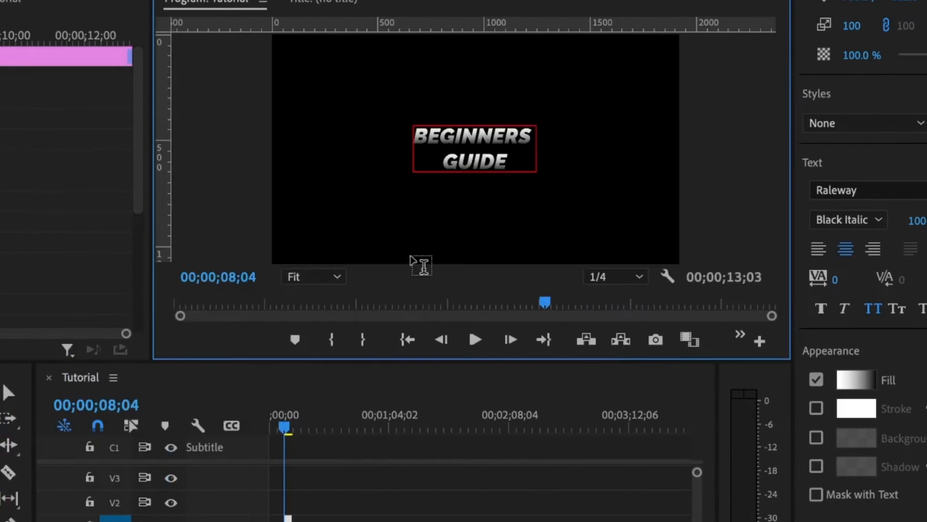
pyautogui.click(377, 268)
pyautogui.click(312, 366)
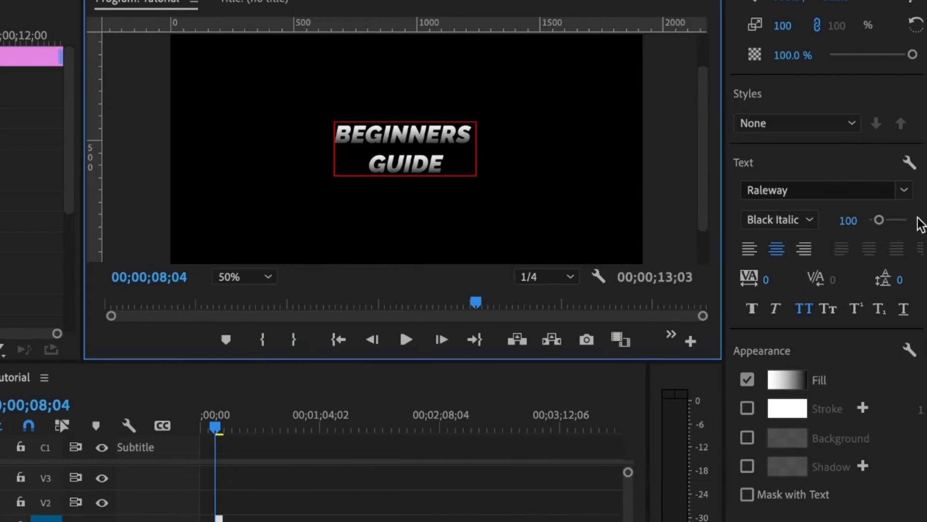
pyautogui.click(850, 221)
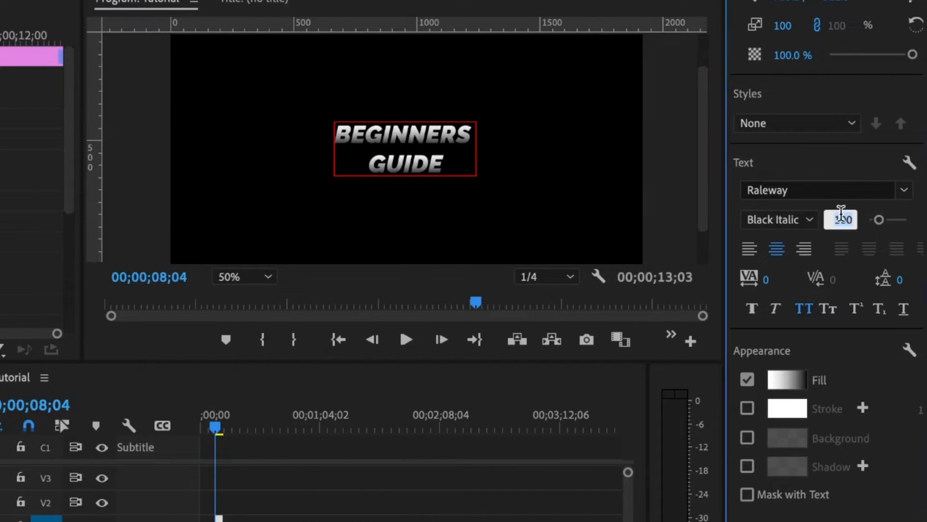
pyautogui.write('200')
pyautogui.press('Return')
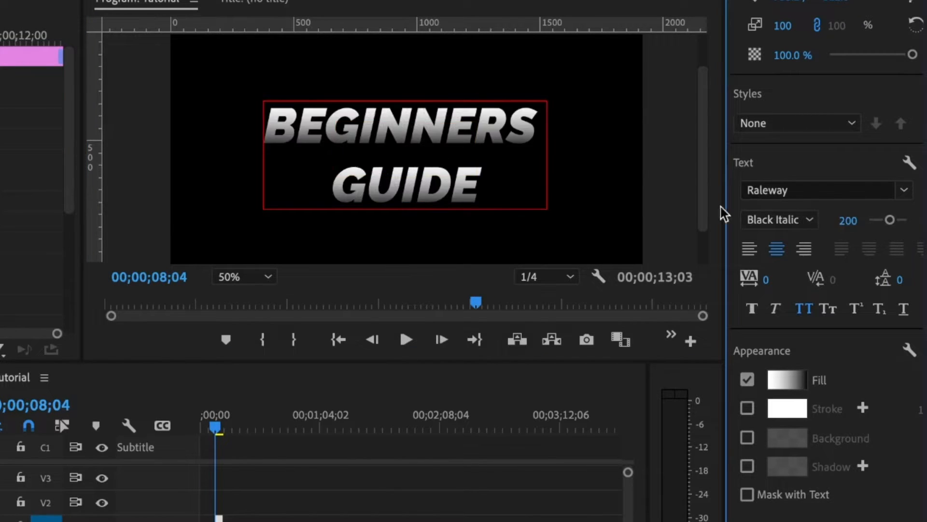
# Fit the preview, widen the Essential Graphics panel, and enable the Stroke checkbox.
pyautogui.click(239, 278)
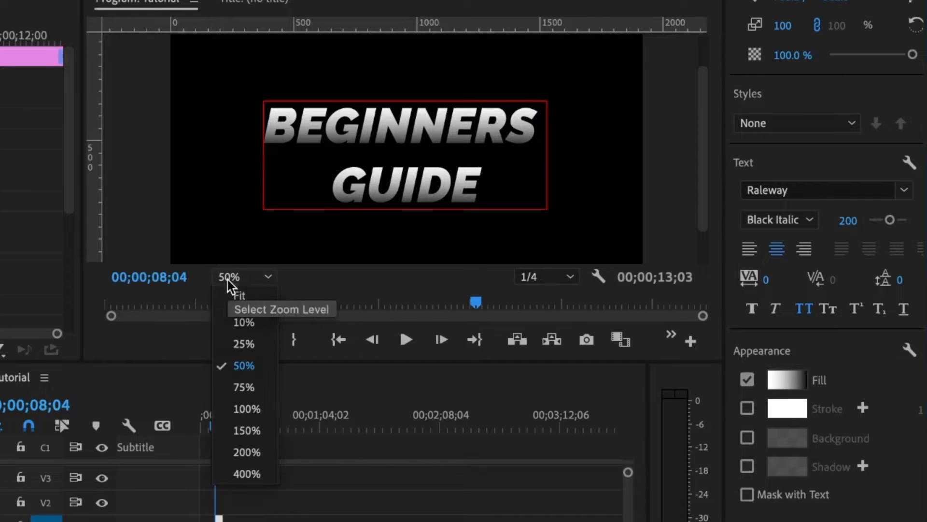
pyautogui.click(250, 298)
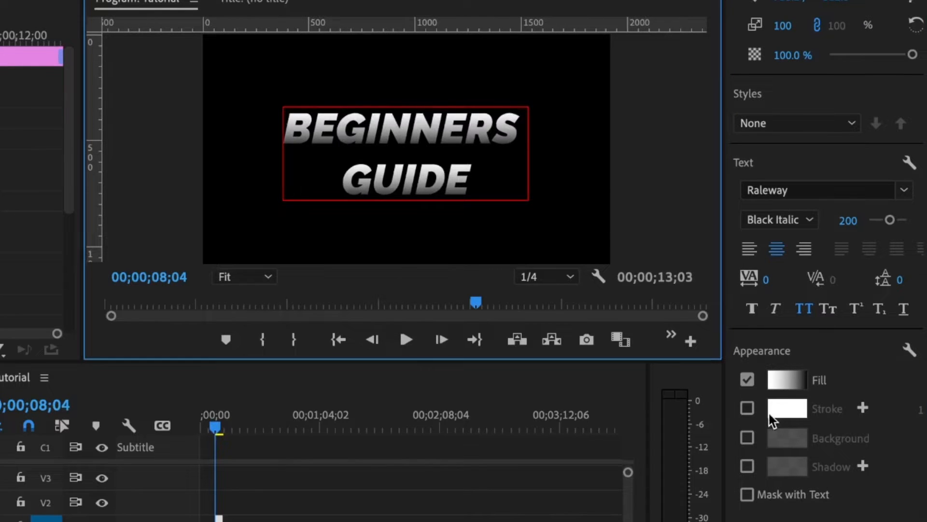
pyautogui.click(748, 415)
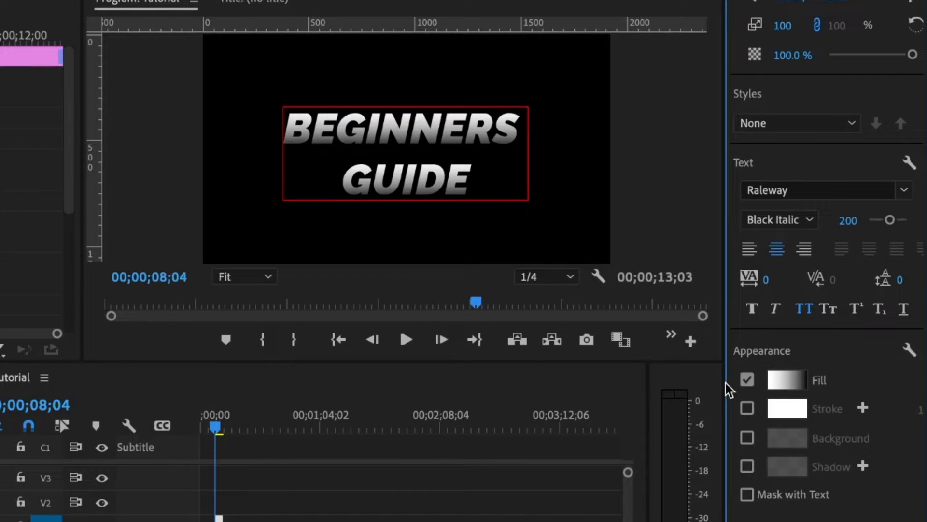
pyautogui.moveTo(726, 382); pyautogui.dragTo(680, 383)
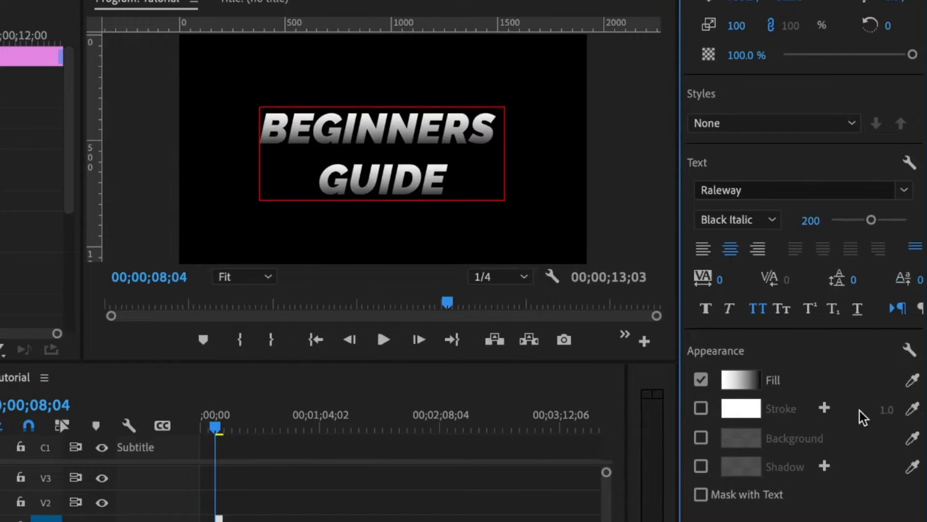
pyautogui.click(701, 407)
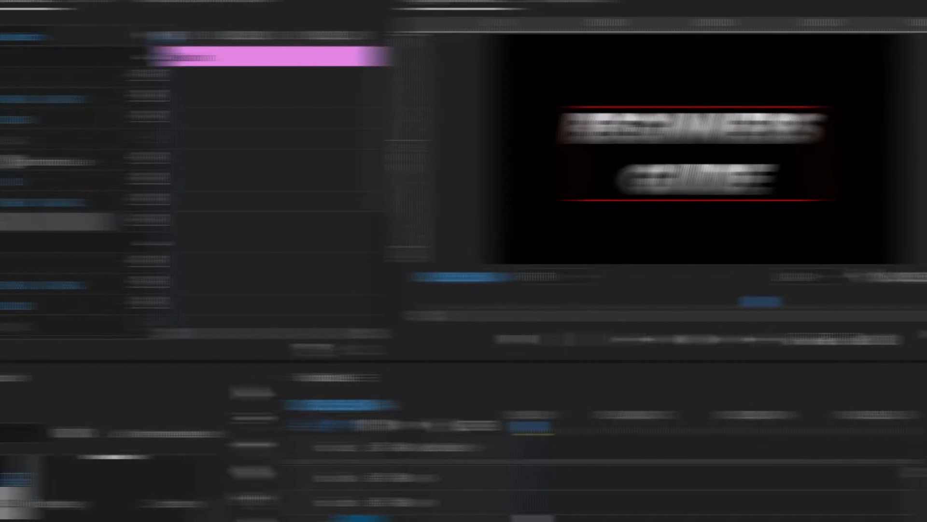
# Change the stroke colour to teal 00BBAC.
pyautogui.click(741, 408)
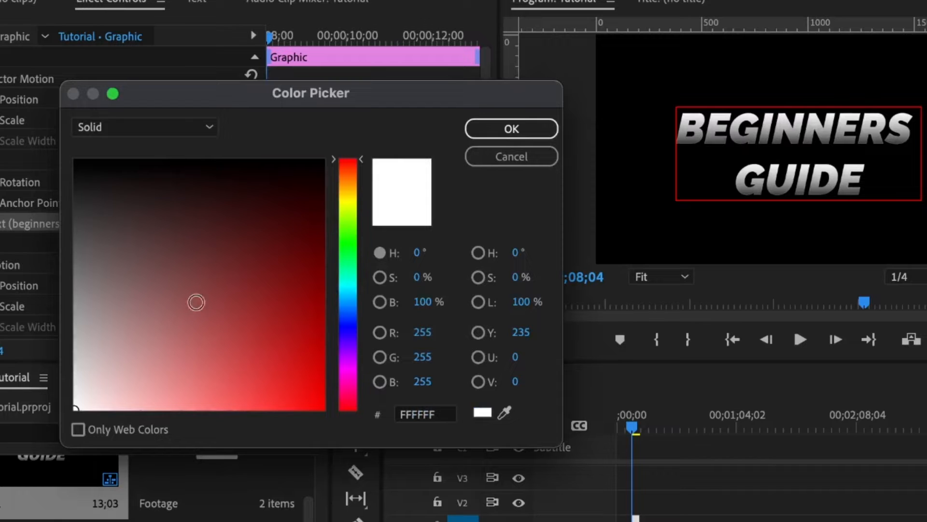
pyautogui.moveTo(292, 343); pyautogui.dragTo(362, 445)
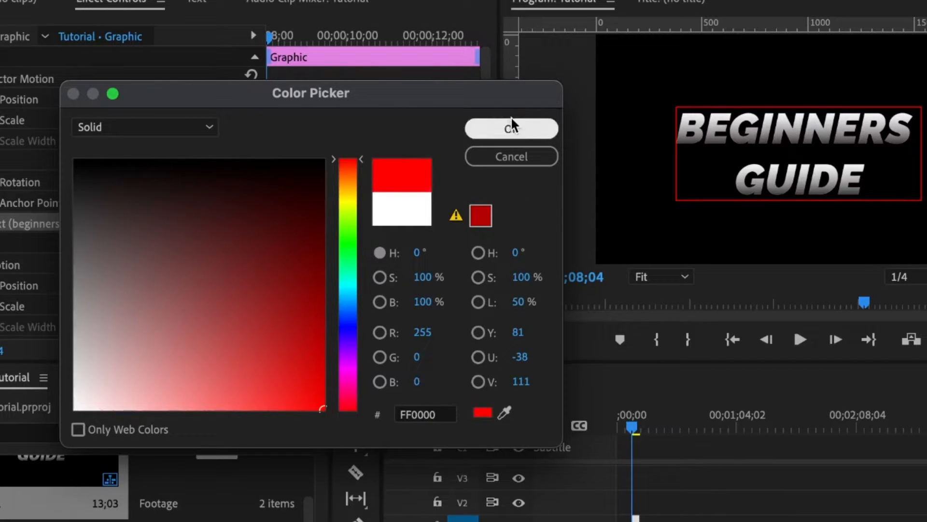
pyautogui.moveTo(355, 307); pyautogui.dragTo(352, 281)
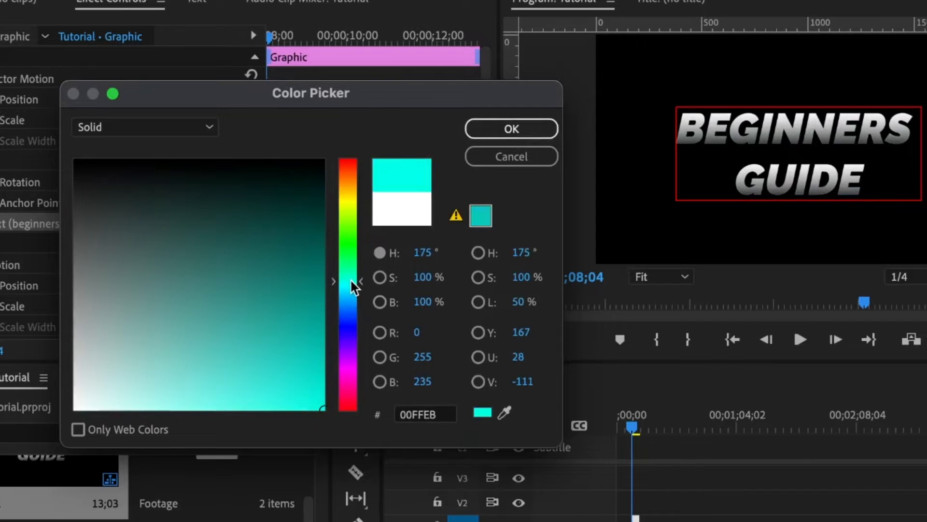
pyautogui.moveTo(316, 347)
pyautogui.mouseDown()
pyautogui.moveTo(352, 338)
pyautogui.moveTo(352, 348)
pyautogui.mouseUp()
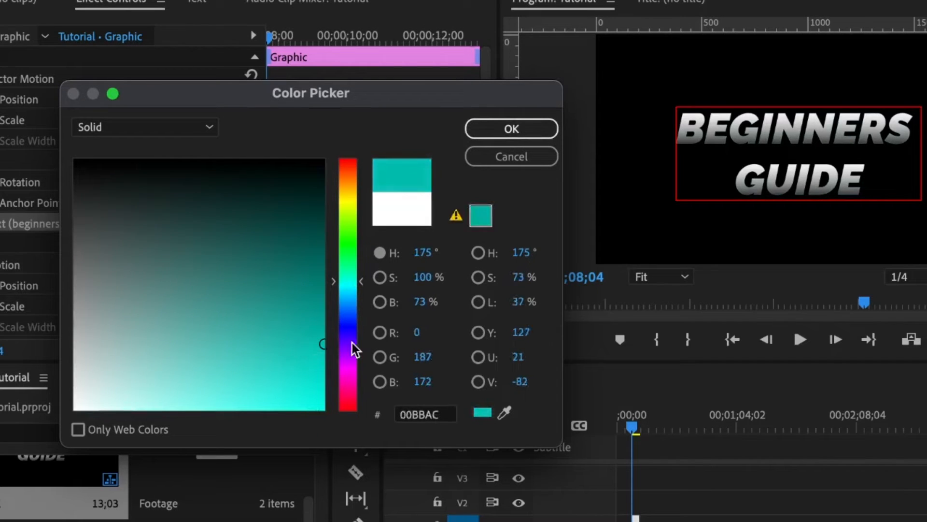
pyautogui.click(484, 129)
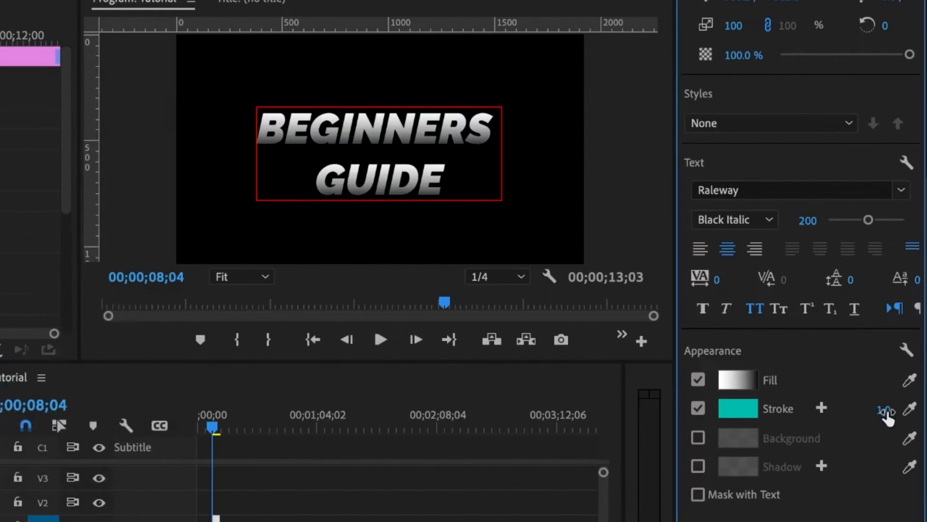
# Set the stroke width to 5, then to 10.
pyautogui.click(885, 411)
pyautogui.write('5')
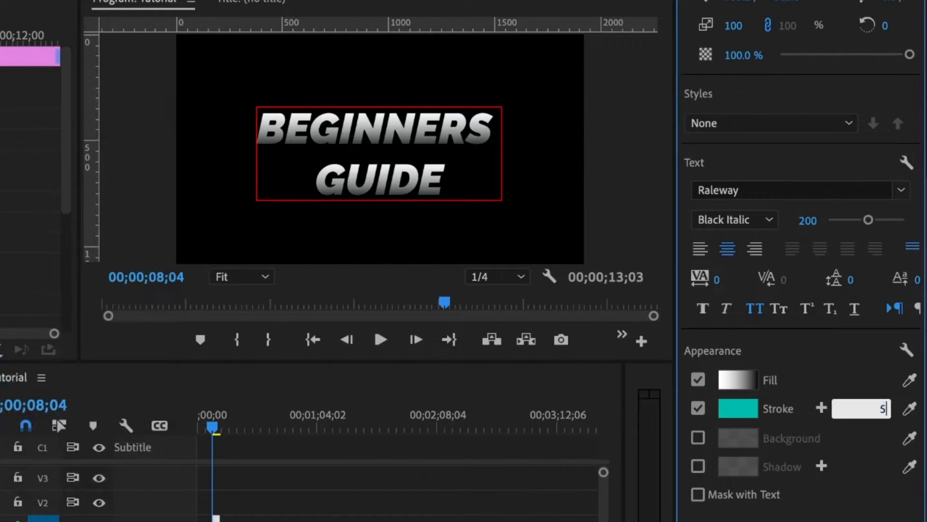
pyautogui.press('Return')
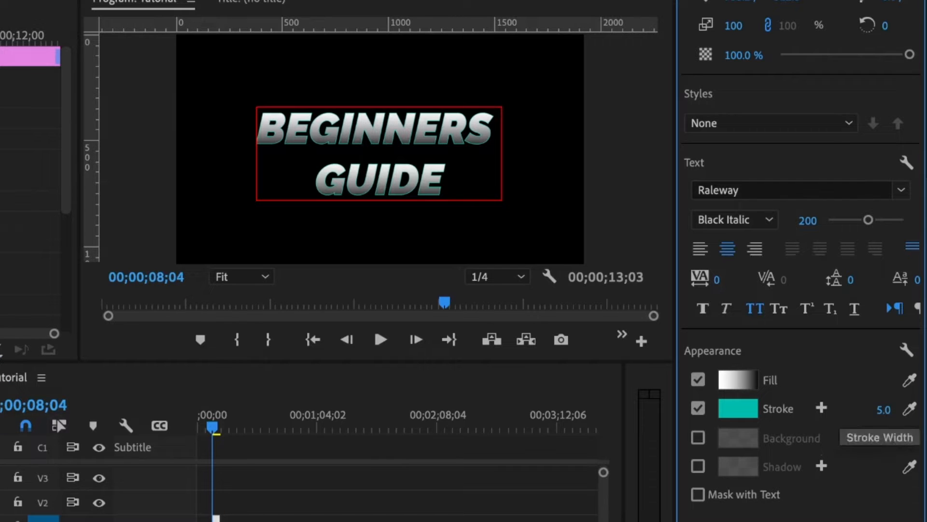
pyautogui.click(884, 409)
pyautogui.write('10')
pyautogui.press('Return')
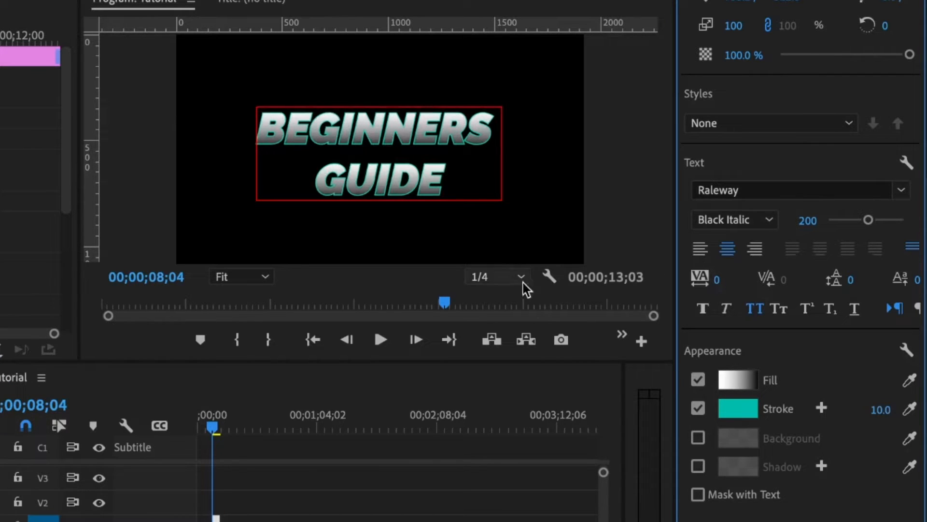
# Add a background box behind the title and colour it bright purple.
pyautogui.click(699, 437)
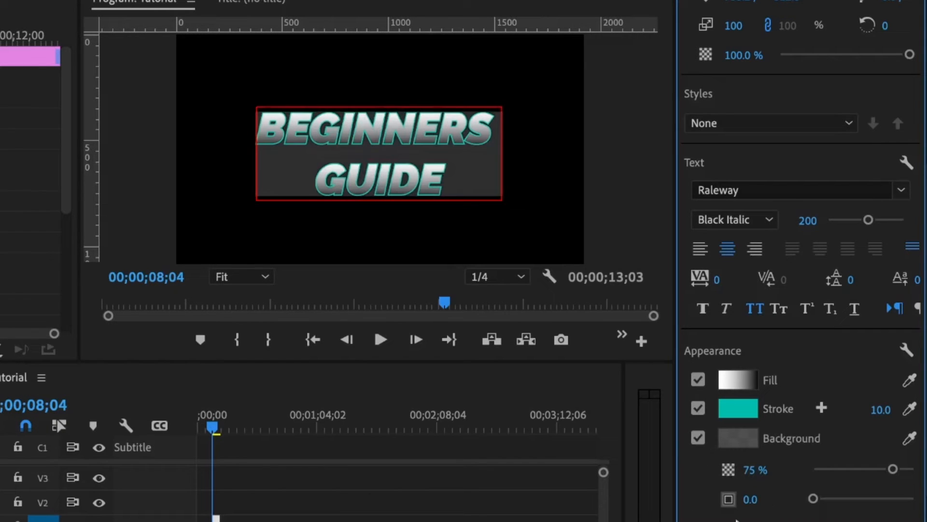
pyautogui.click(734, 434)
pyautogui.moveTo(197, 285); pyautogui.dragTo(0, 498)
pyautogui.click(221, 365)
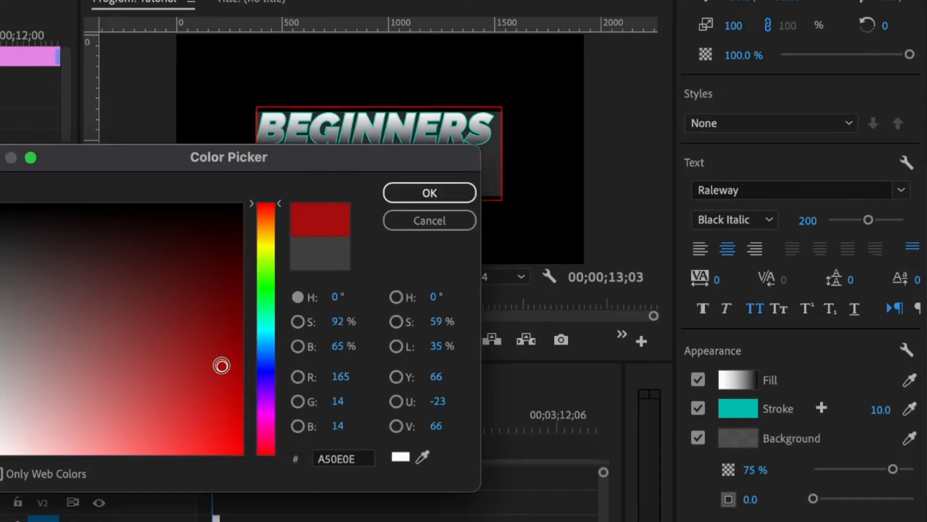
pyautogui.click(268, 375)
pyautogui.moveTo(221, 346); pyautogui.dragTo(172, 470)
pyautogui.click(390, 191)
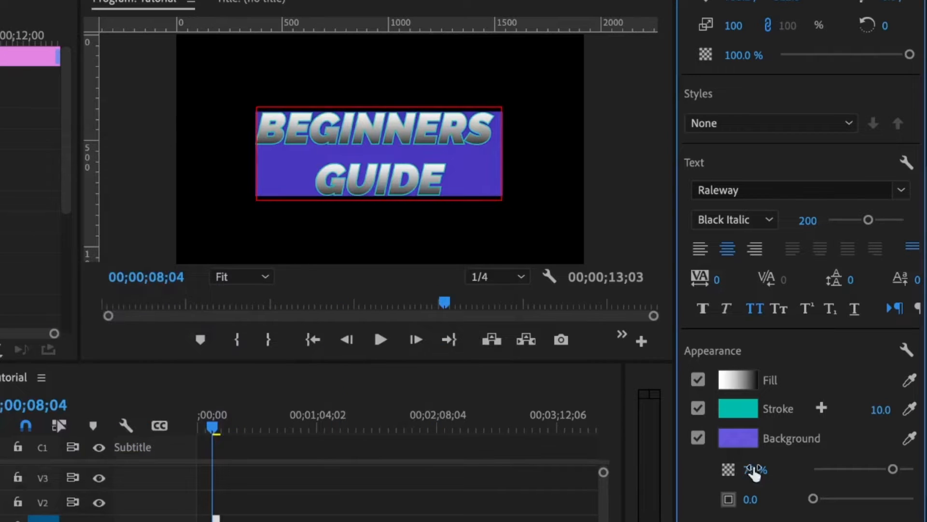
# Lower the background opacity, set corner radius to 10 then 100, then switch the background off.
pyautogui.click(854, 468)
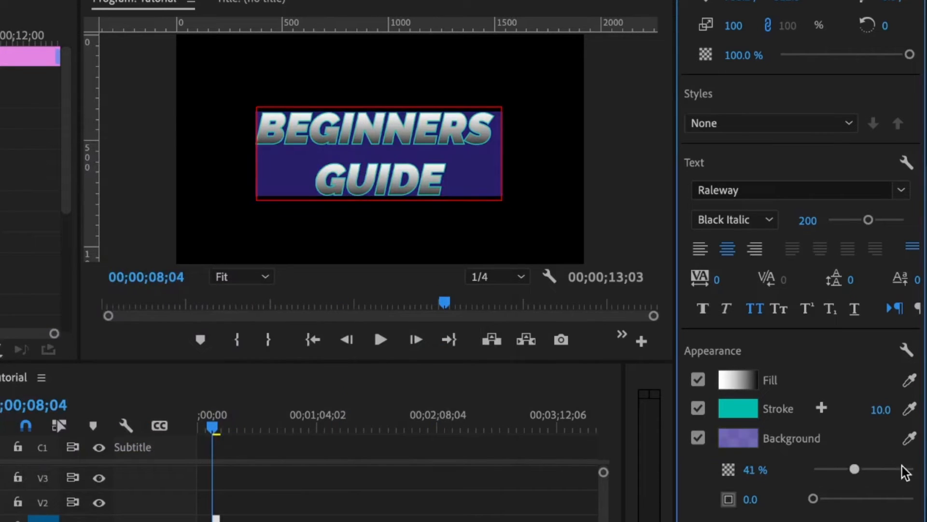
pyautogui.moveTo(902, 466); pyautogui.dragTo(862, 478)
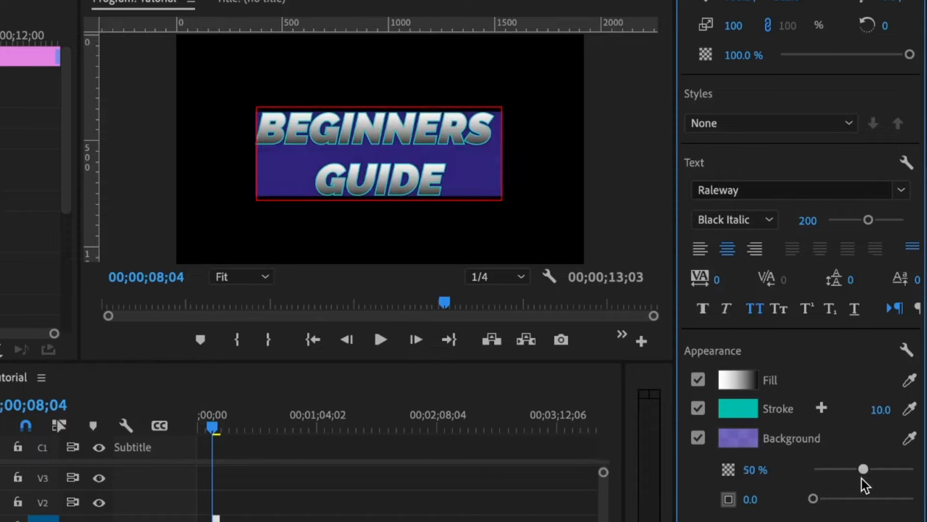
pyautogui.click(746, 499)
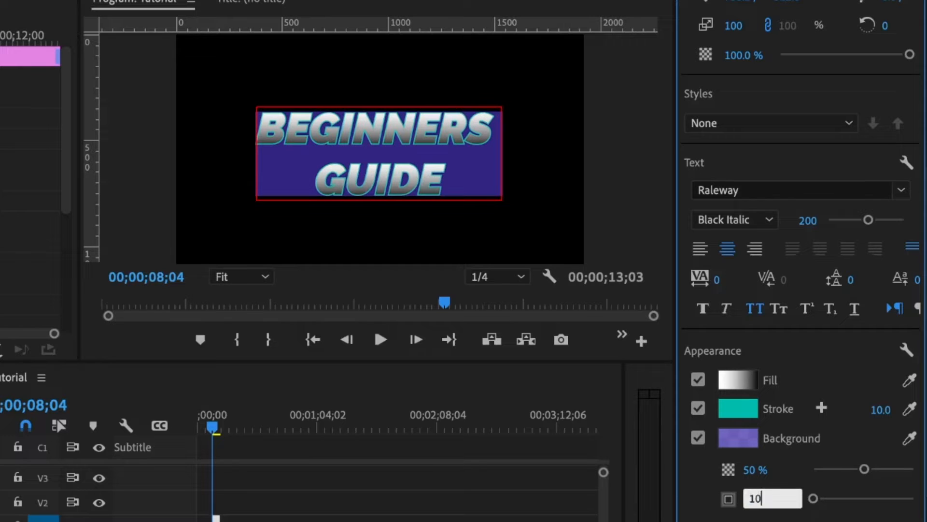
pyautogui.write('10')
pyautogui.press('Return')
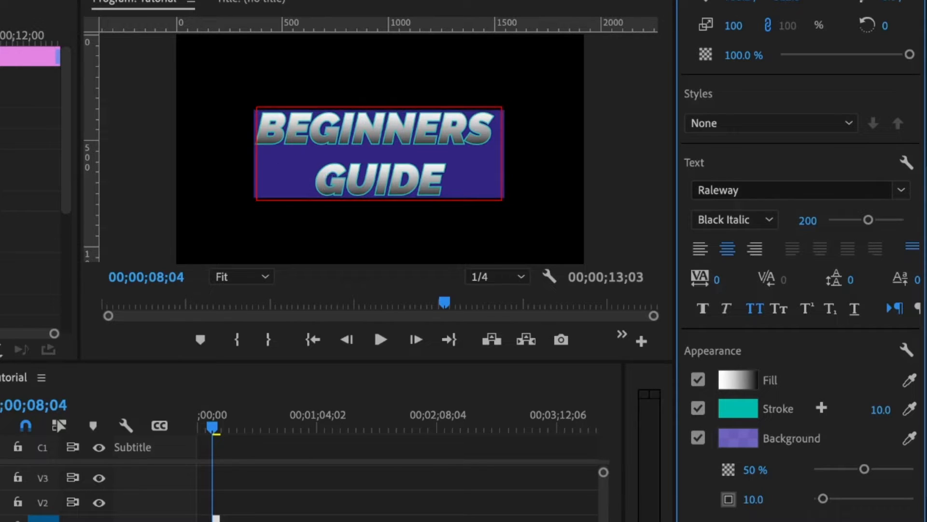
pyautogui.click(752, 499)
pyautogui.write('1')
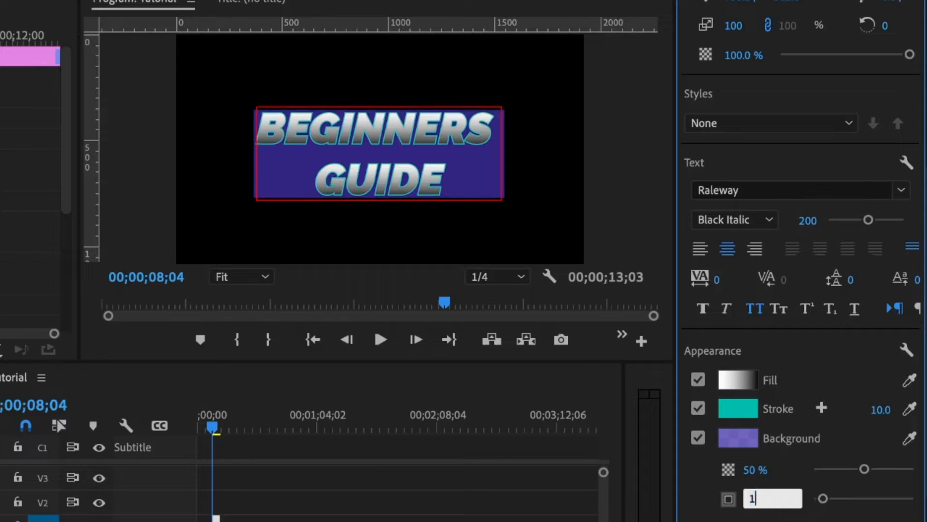
pyautogui.press('Return')
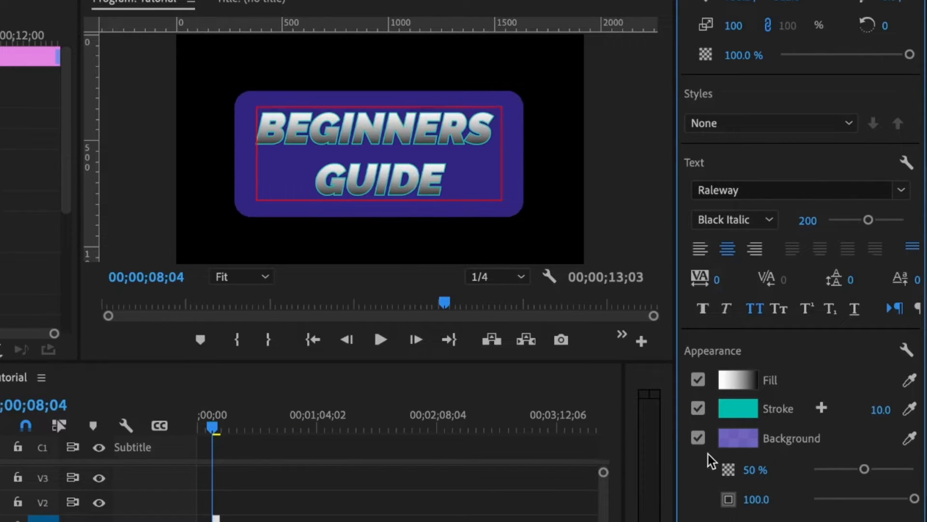
pyautogui.click(698, 437)
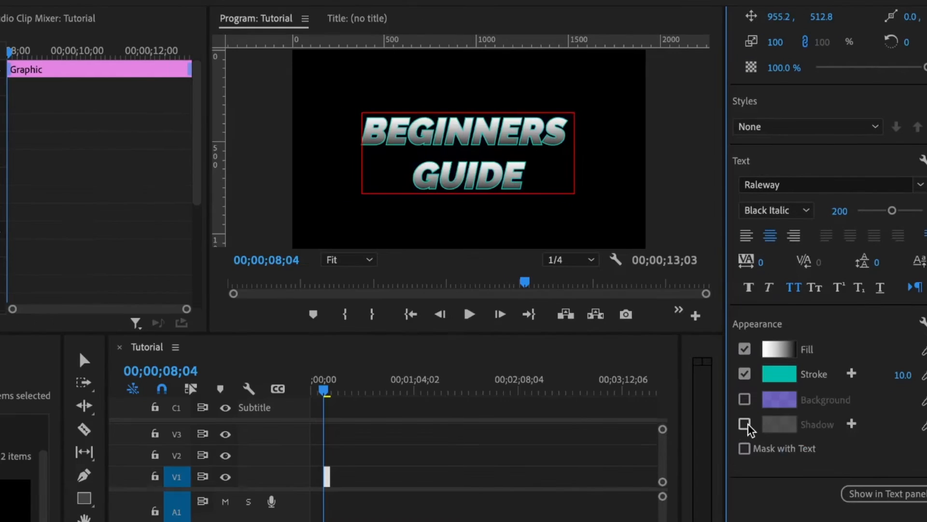
# Enable a drop shadow on the title and set its colour to white FFFFFF.
pyautogui.click(698, 466)
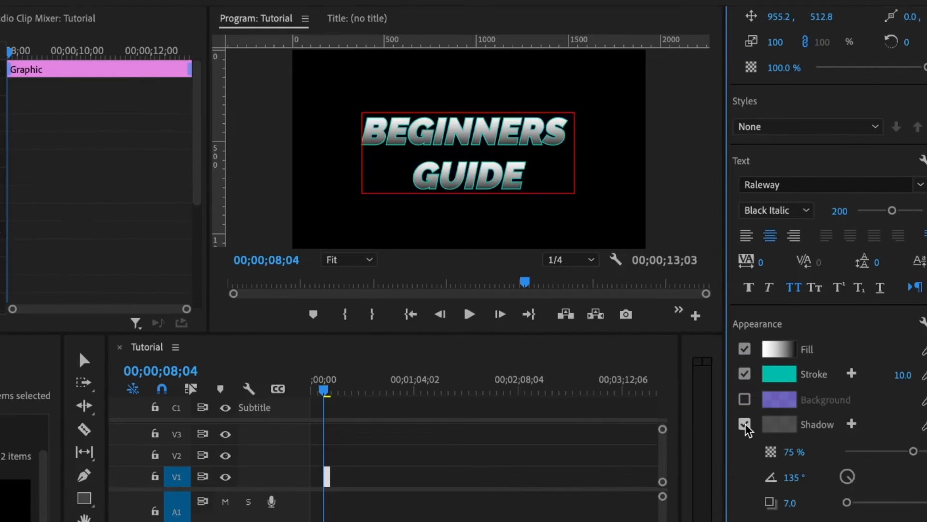
pyautogui.click(738, 466)
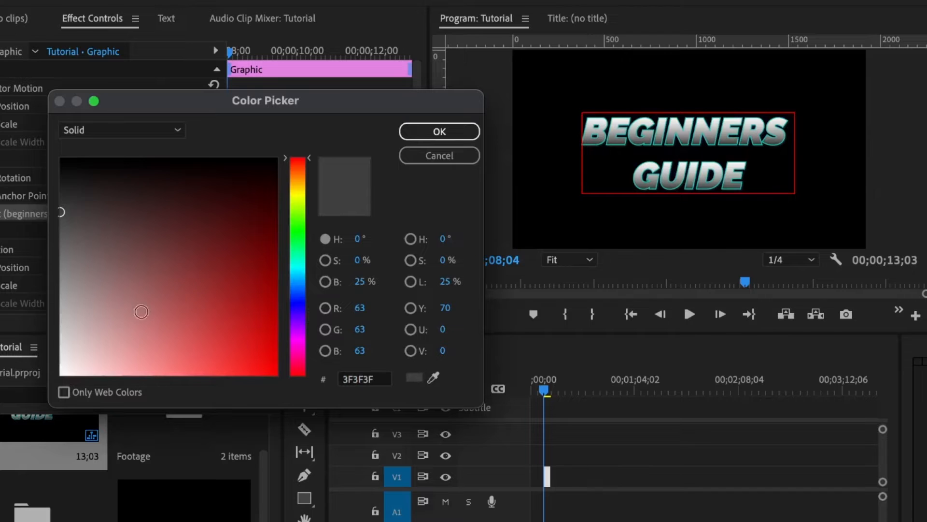
pyautogui.moveTo(89, 335); pyautogui.dragTo(49, 403)
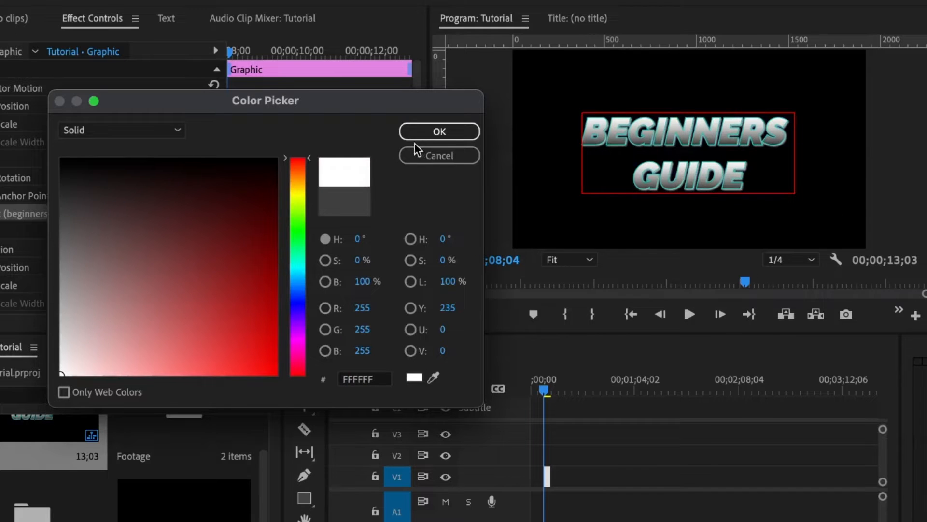
pyautogui.click(438, 134)
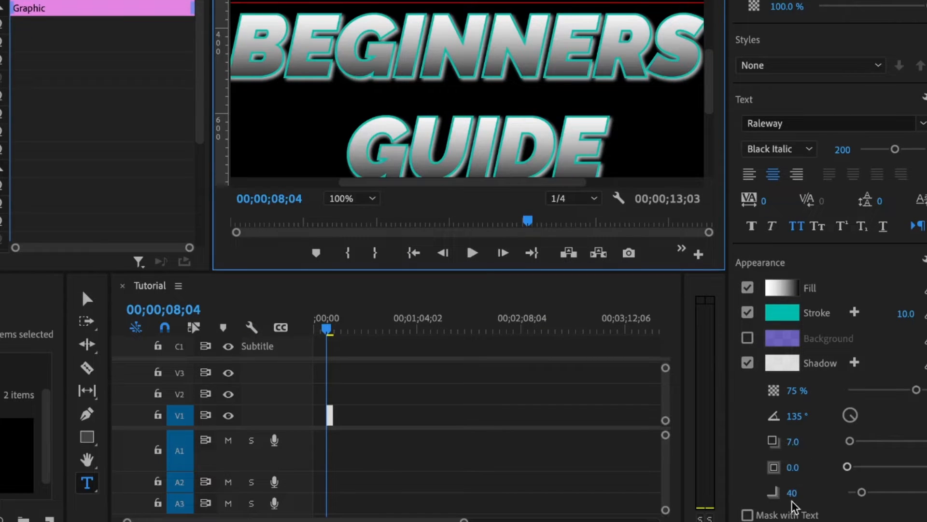
pyautogui.scroll(-3, 739, 446)
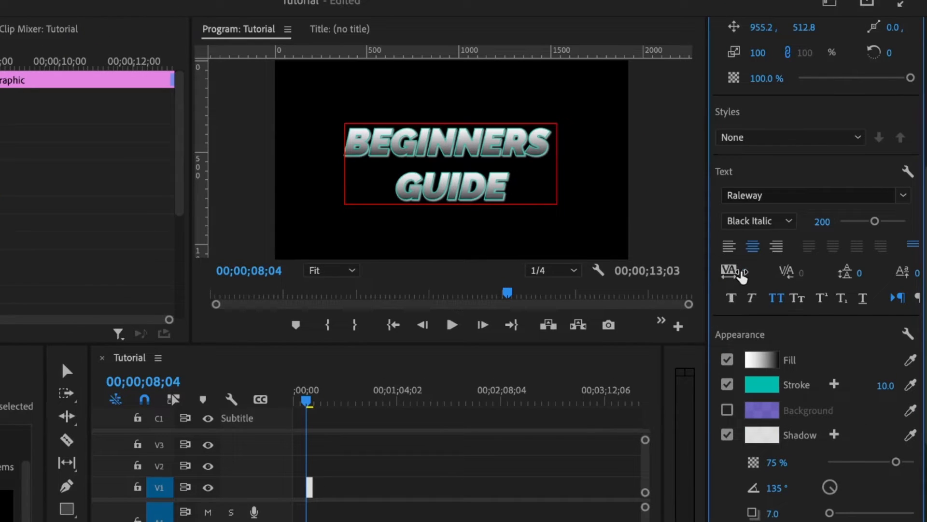
# Set the title's tracking to 200 and its leading to -30.
pyautogui.click(743, 273)
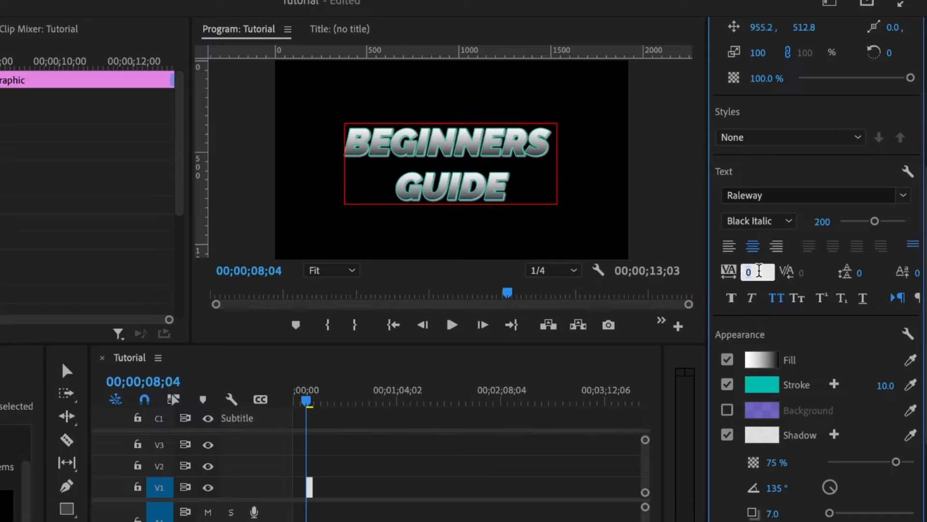
pyautogui.write('200')
pyautogui.press('Return')
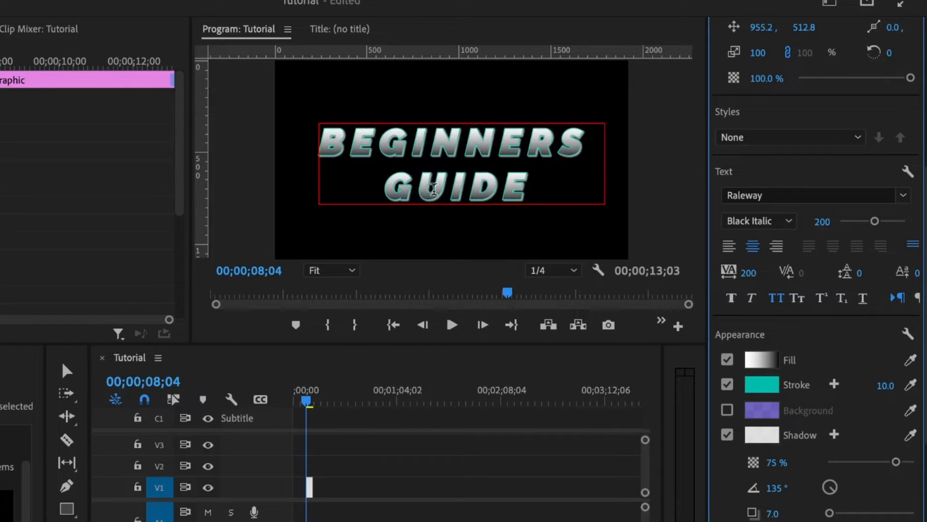
pyautogui.click(861, 274)
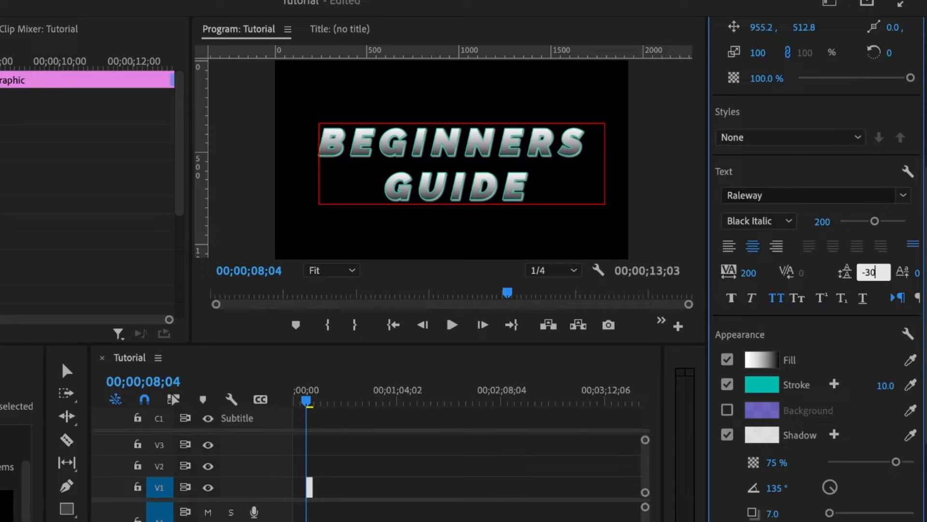
pyautogui.press('Return')
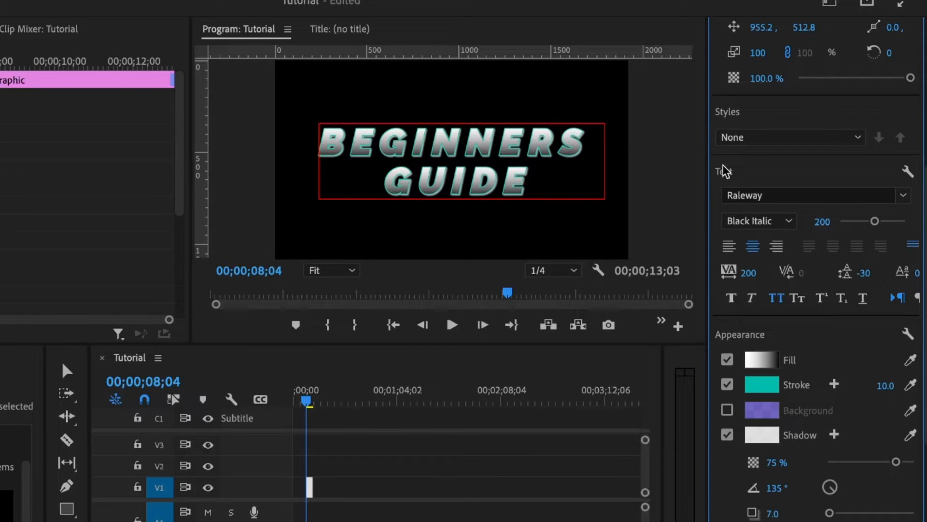
# Save the title's current look as a new text style named 'nice text'.
pyautogui.scroll(2, 768, 159)
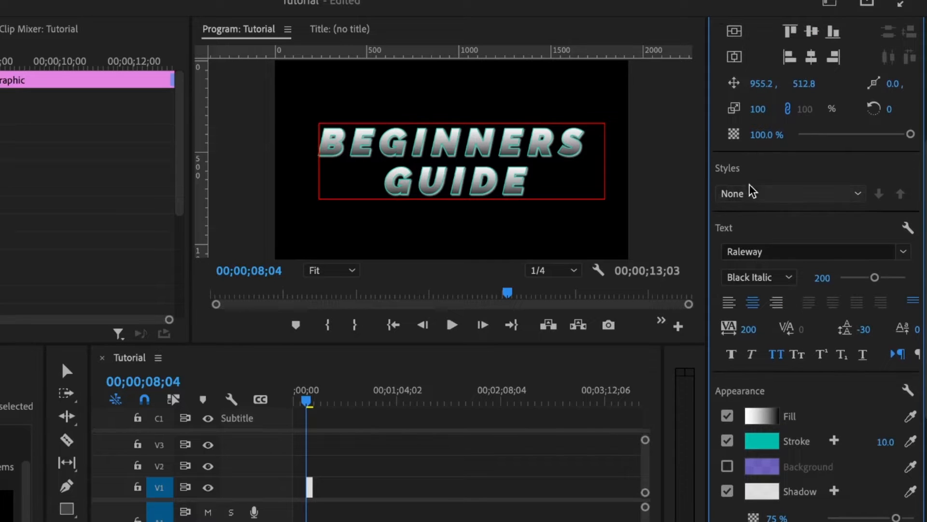
pyautogui.click(747, 203)
pyautogui.click(769, 211)
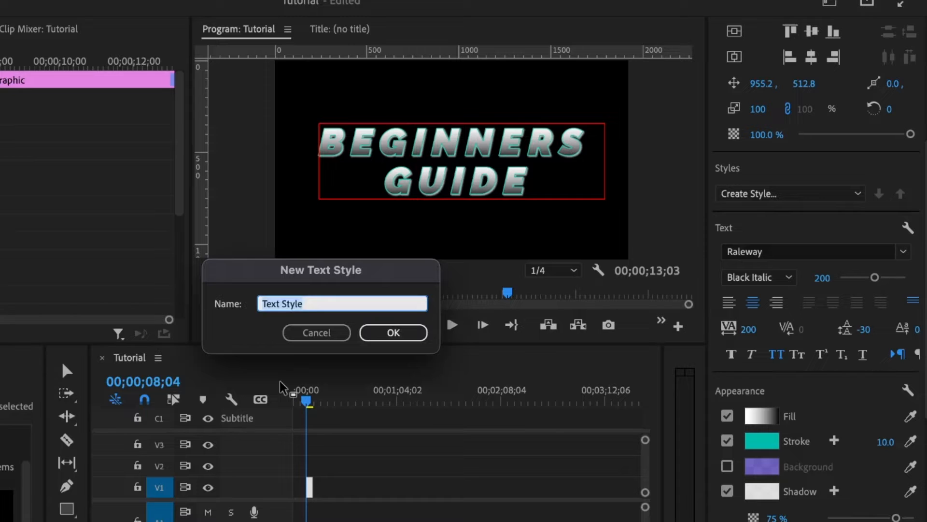
pyautogui.write('nice text')
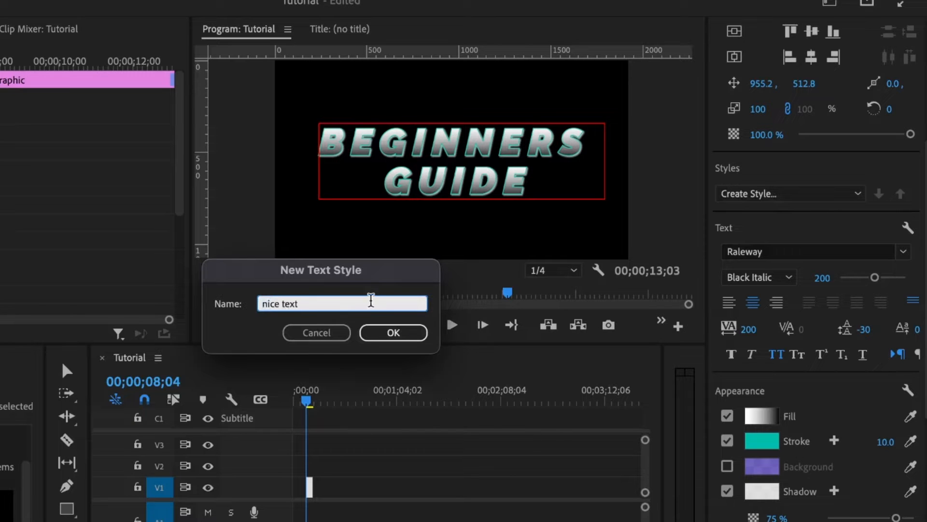
pyautogui.click(390, 334)
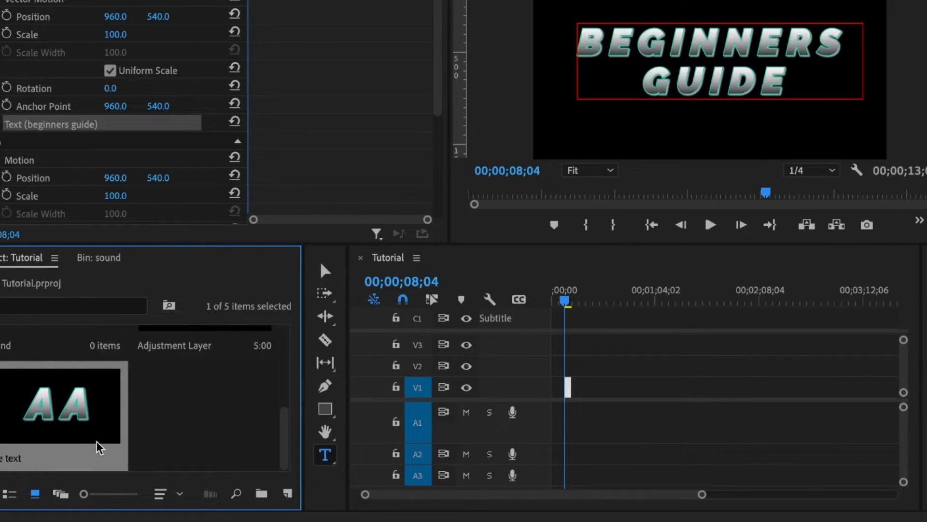
# Export the nice text style as nice text.prtextstyle into the Export folder.
pyautogui.rightClick(50, 418)
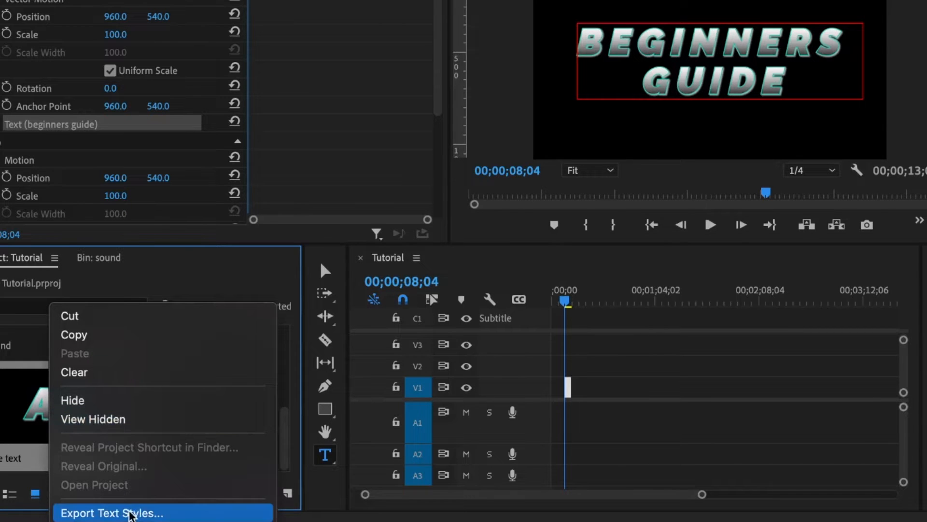
pyautogui.click(126, 512)
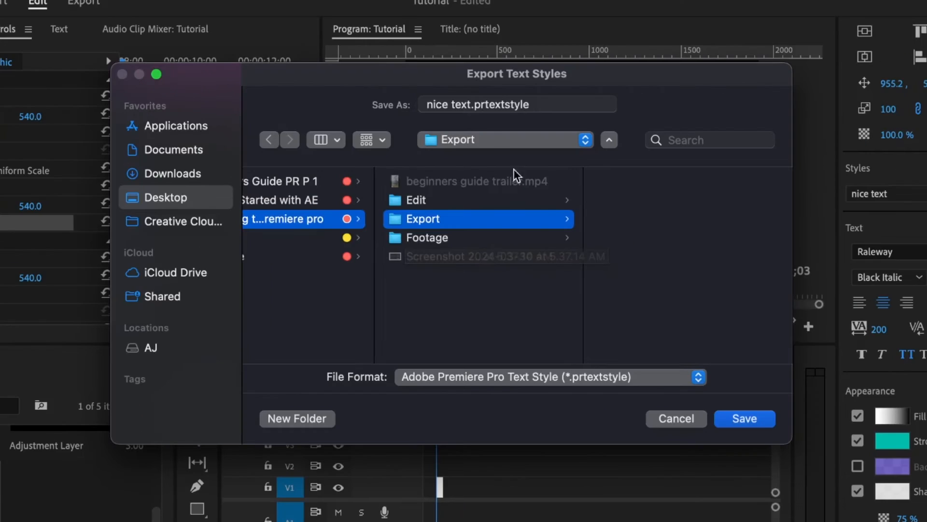
pyautogui.click(744, 419)
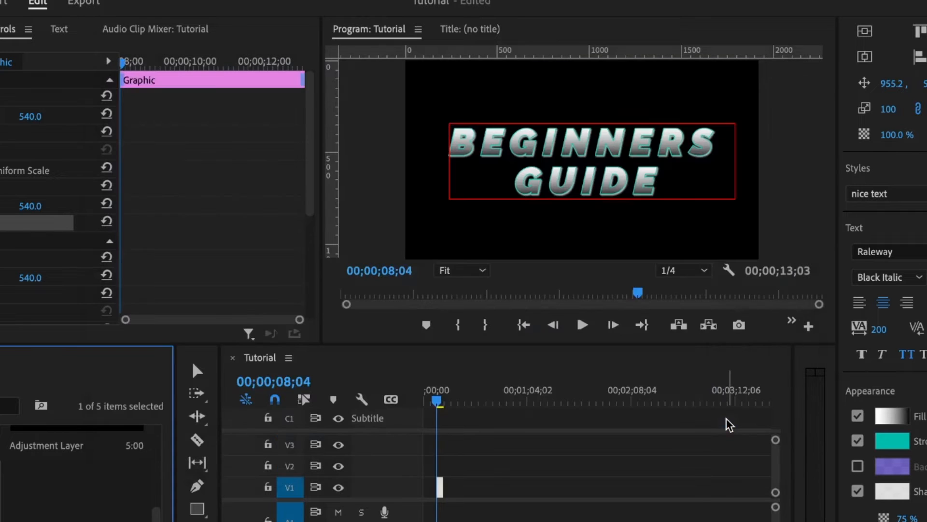
pyautogui.click(584, 492)
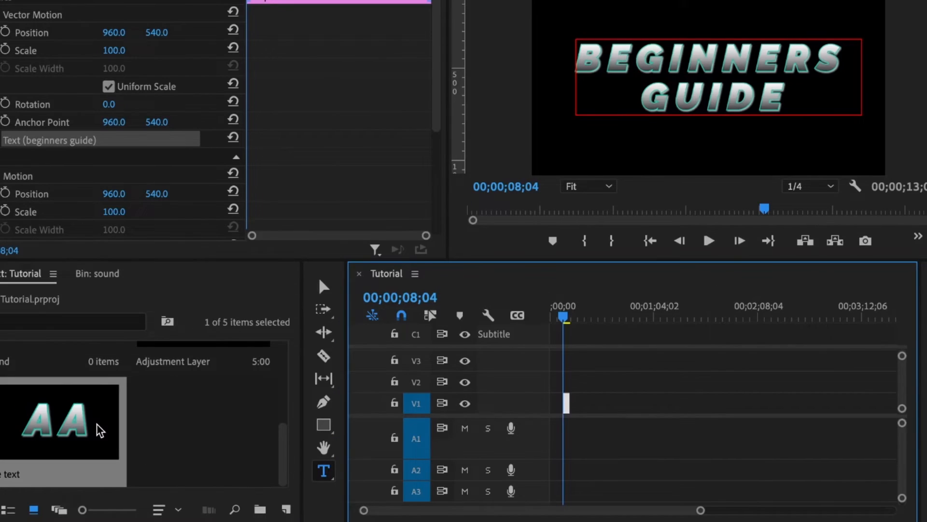
# Delete the nice text style from the Project panel.
pyautogui.click(26, 469)
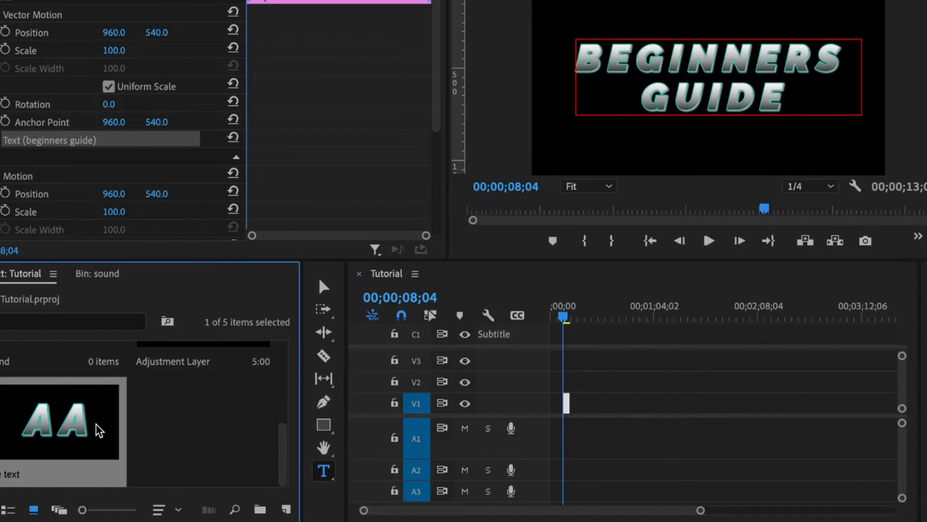
pyautogui.press('Delete')
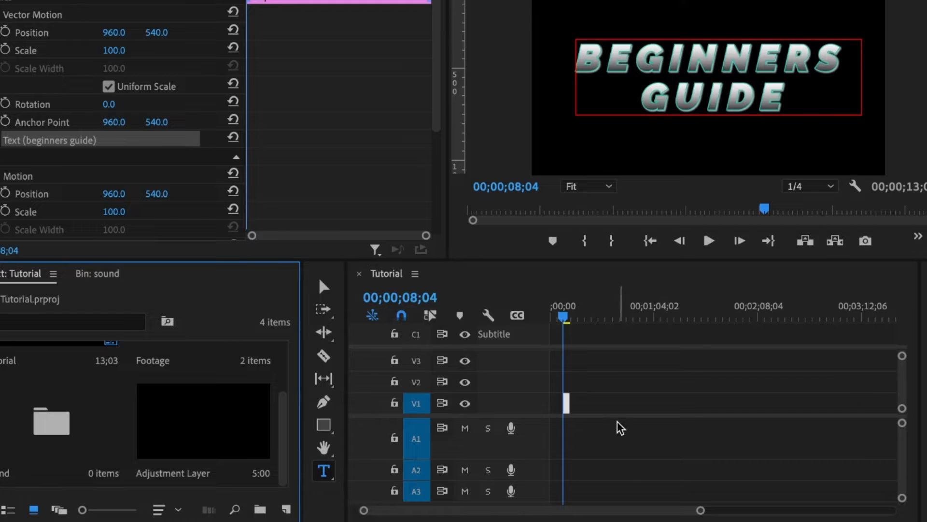
pyautogui.click(609, 423)
# Delete the BEGINNERS GUIDE title clip and start a new text box in the empty frame.
pyautogui.click(566, 403)
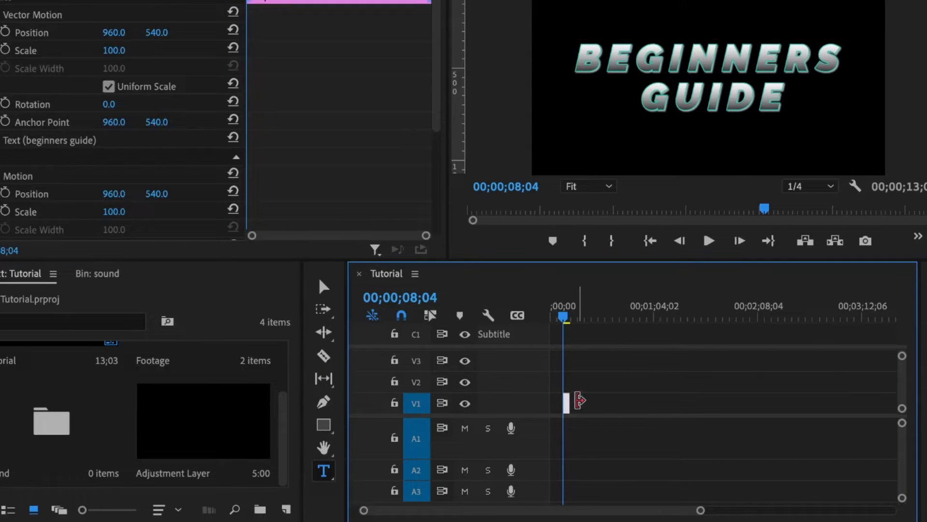
pyautogui.press('Delete')
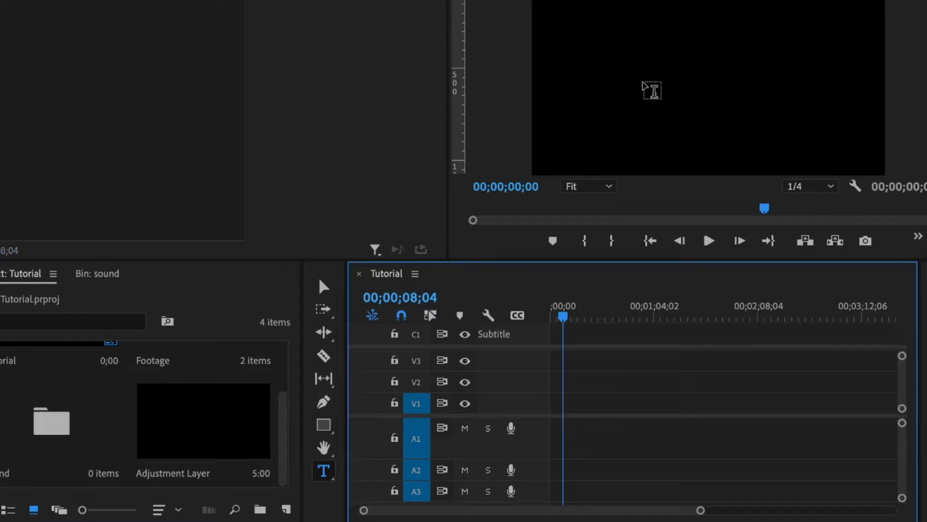
pyautogui.click(640, 70)
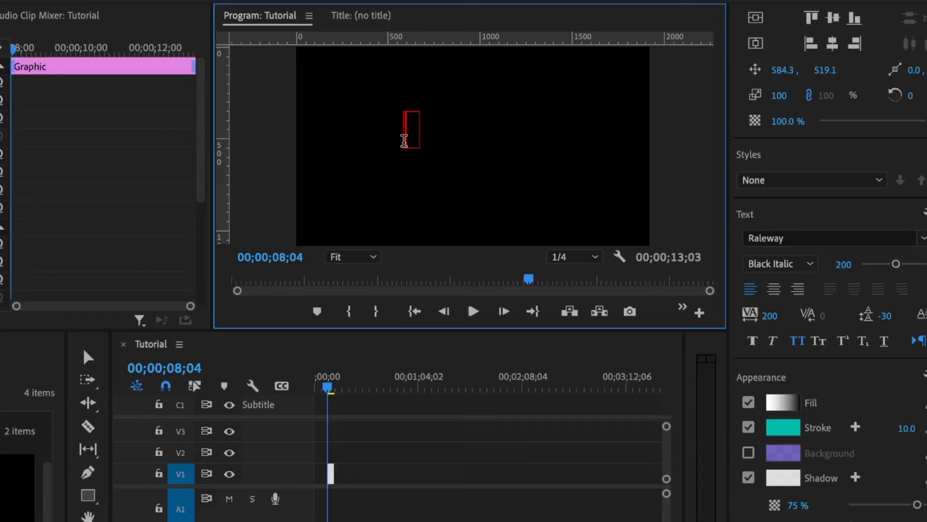
# Type placeholder text 'HJ' and make its gradient fill stop pure white.
pyautogui.write('HJ')
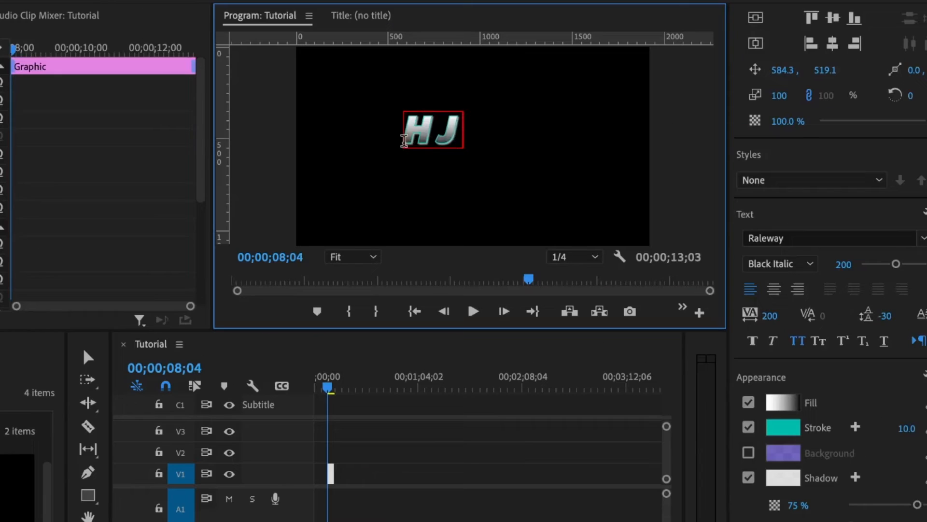
pyautogui.click(432, 133)
pyautogui.doubleClick(436, 140)
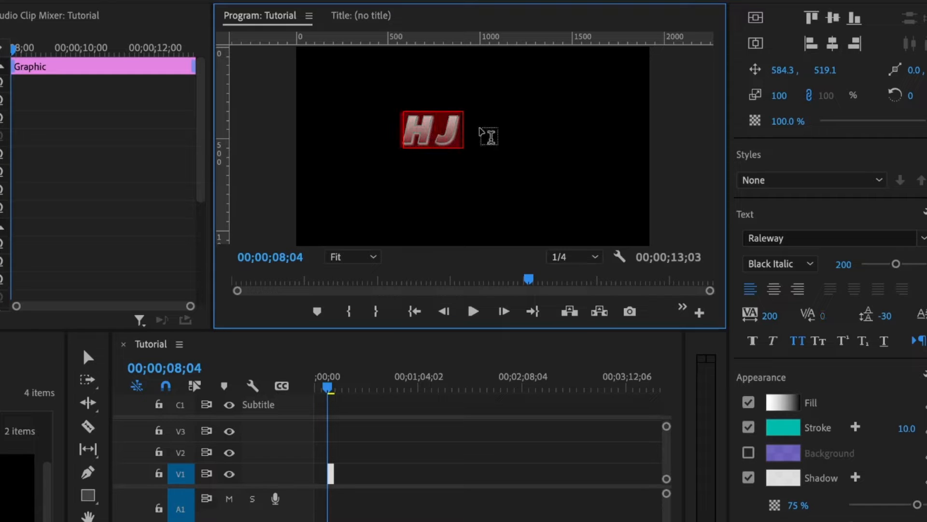
pyautogui.click(789, 409)
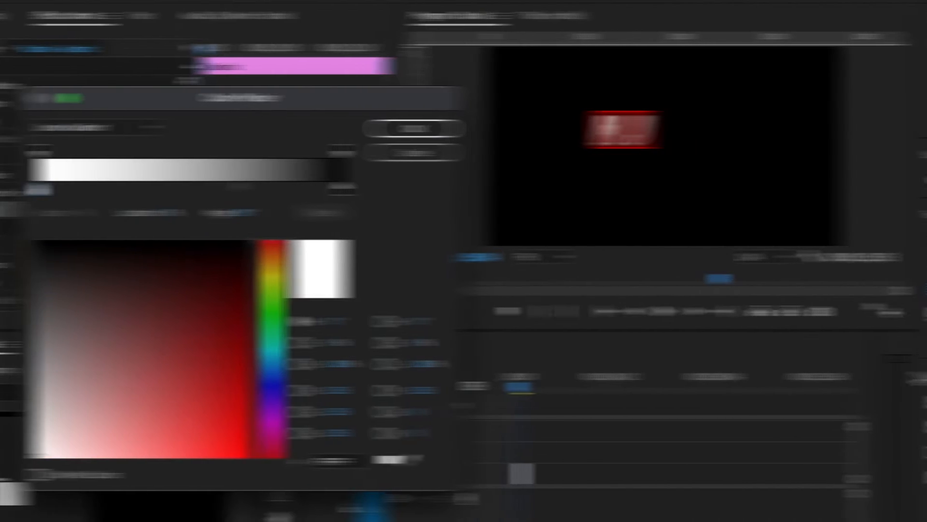
pyautogui.moveTo(112, 449); pyautogui.dragTo(107, 471)
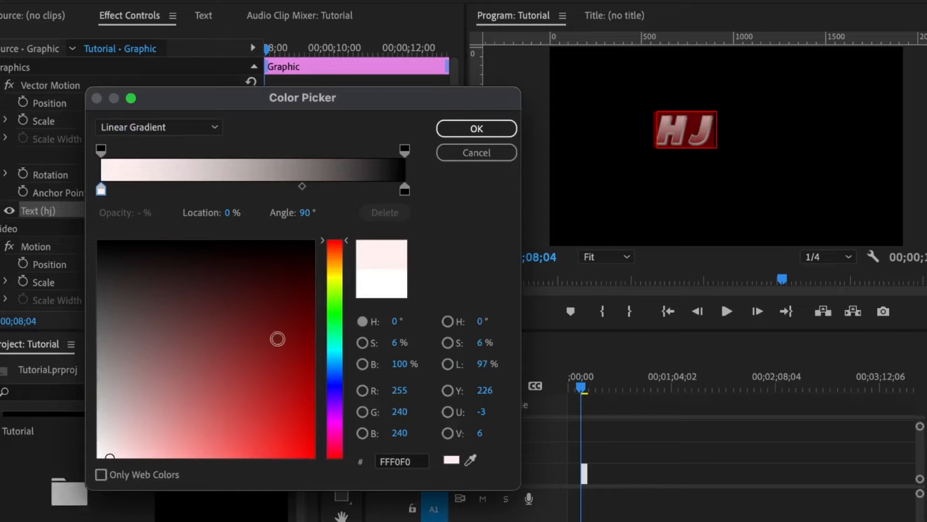
pyautogui.click(98, 457)
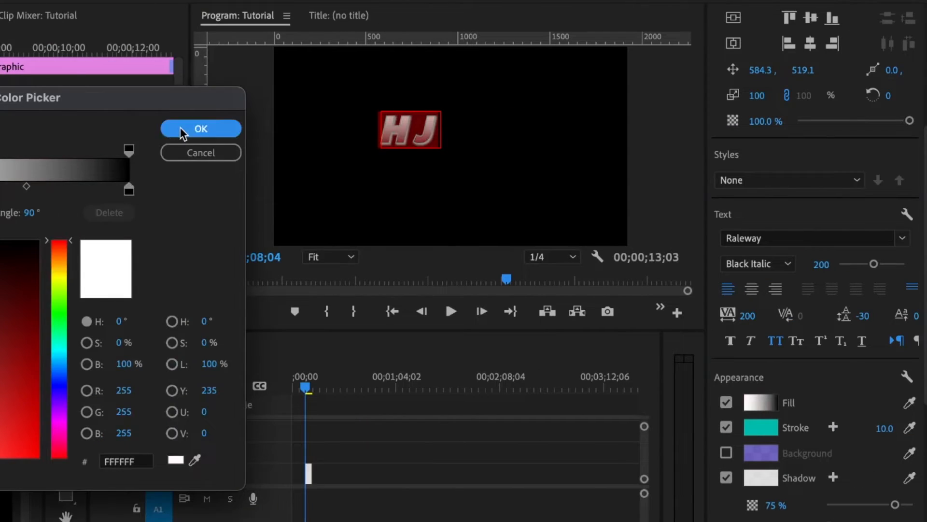
pyautogui.click(477, 128)
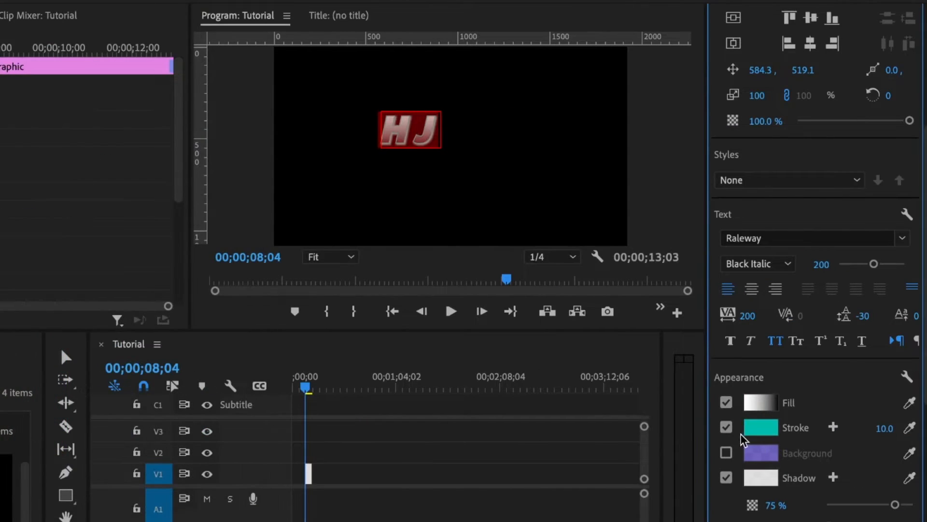
# Remove the outline, shadow and all caps, and set tracking and leading to 0.
pyautogui.click(727, 427)
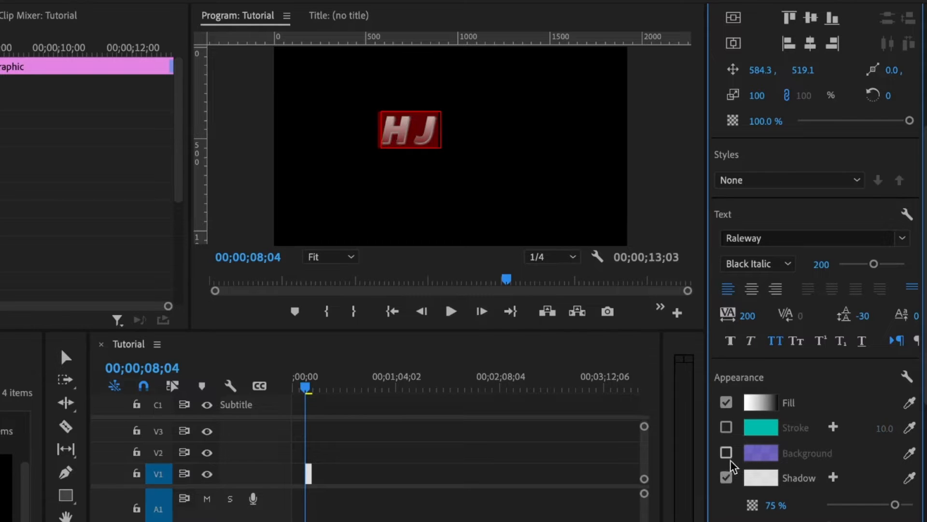
pyautogui.click(726, 478)
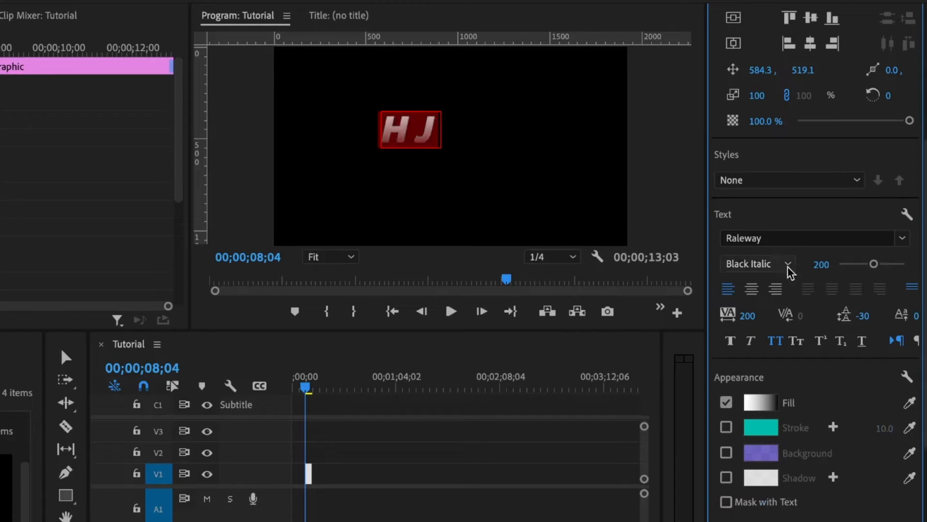
pyautogui.click(775, 342)
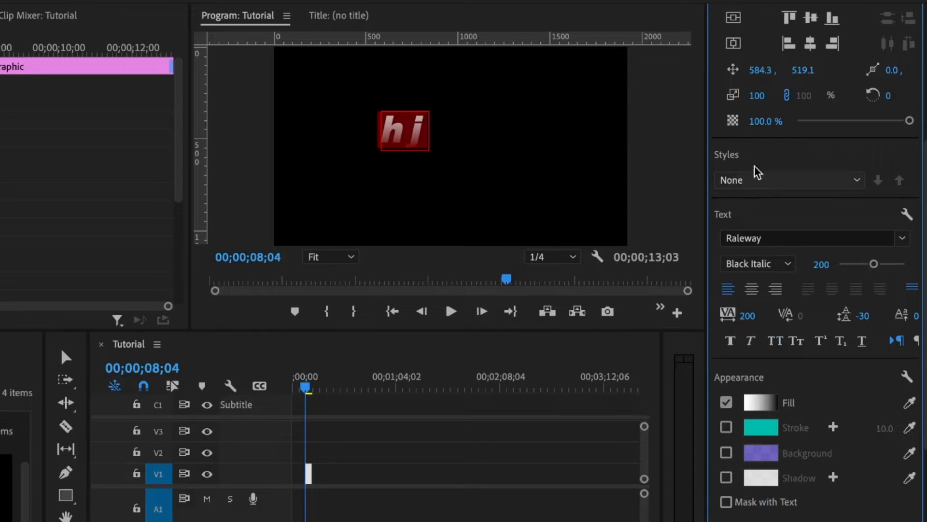
pyautogui.click(748, 317)
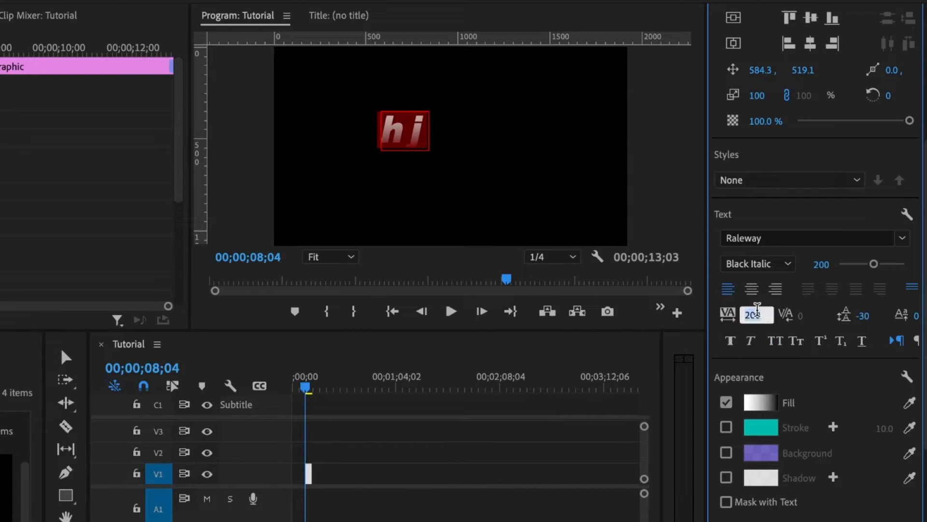
pyautogui.write('0')
pyautogui.press('Return')
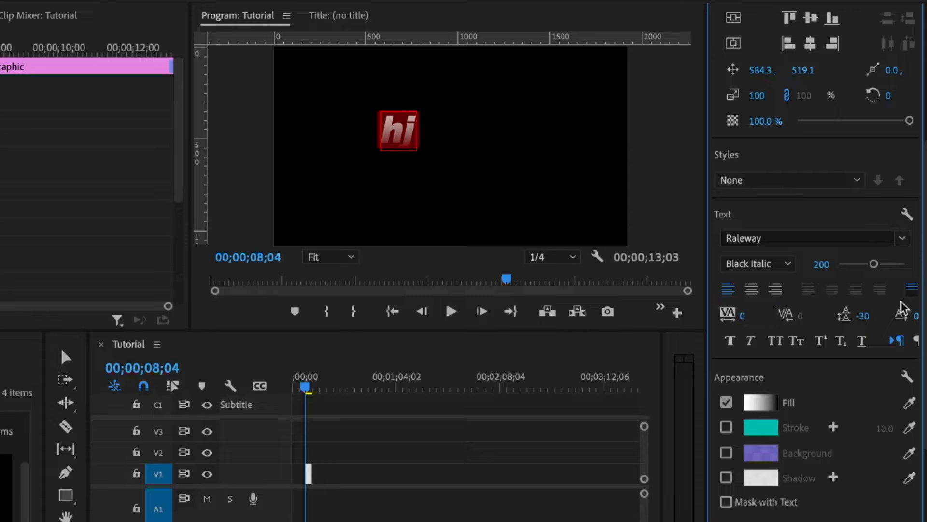
pyautogui.click(872, 313)
pyautogui.write('0')
pyautogui.press('Return')
# Change the fill from gradient to solid white and type 'video' as the title.
pyautogui.click(761, 403)
pyautogui.click(70, 124)
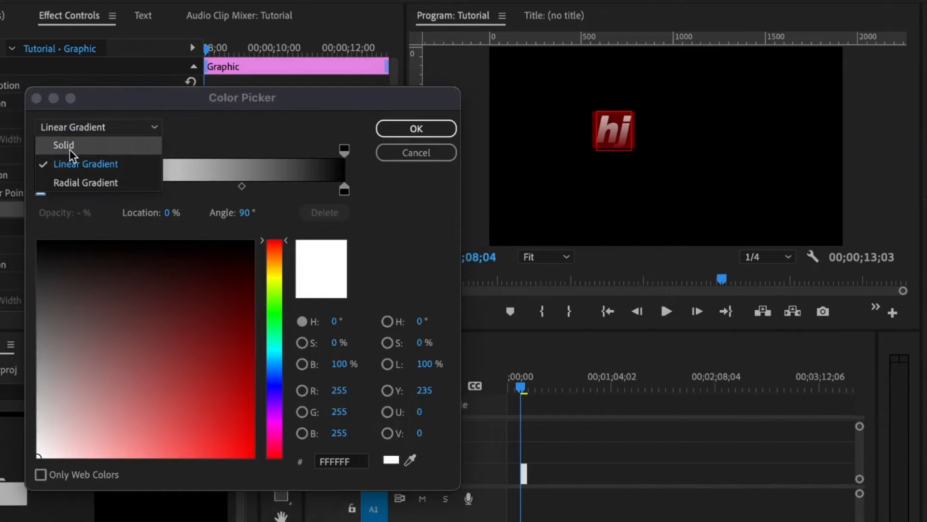
pyautogui.click(69, 145)
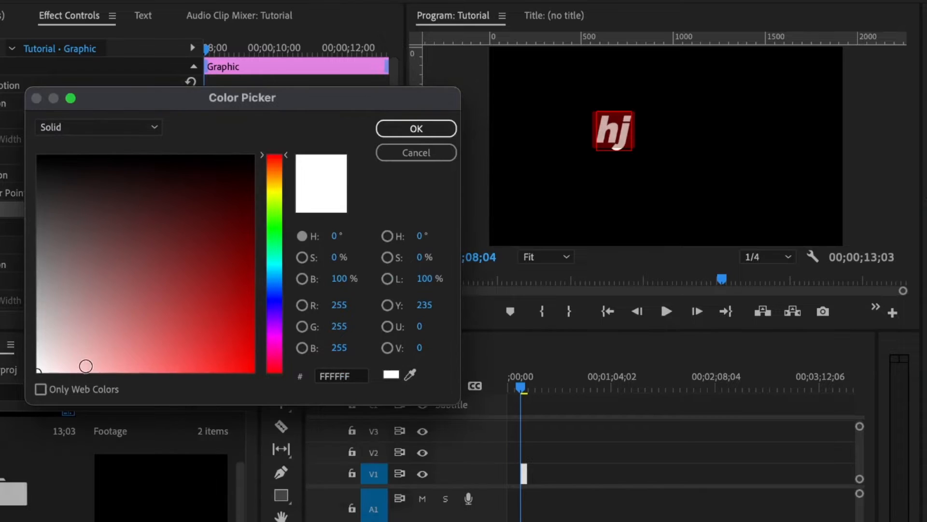
pyautogui.click(438, 129)
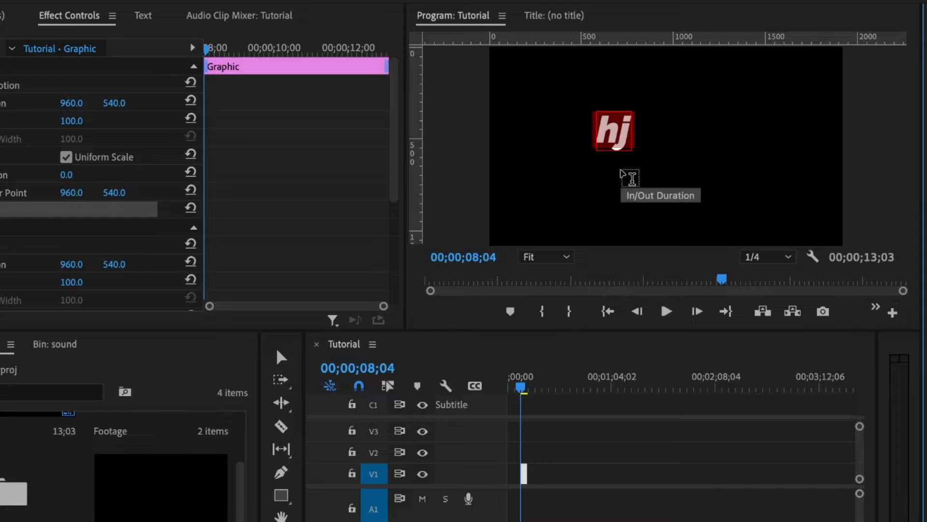
pyautogui.write('video')
pyautogui.press('Return')
# Complete the title as 'video editors' and import nice text.prtextstyle with Cmd+I.
pyautogui.write('editors')
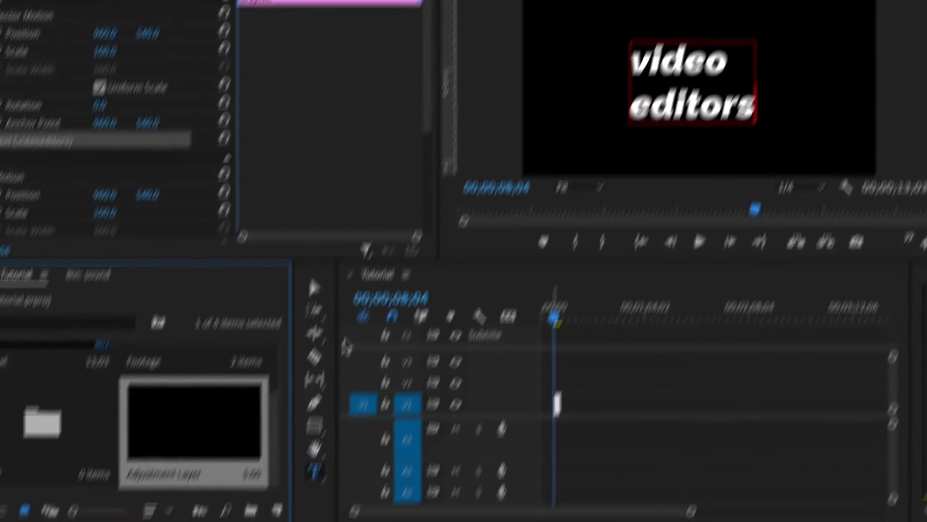
pyautogui.click(121, 369)
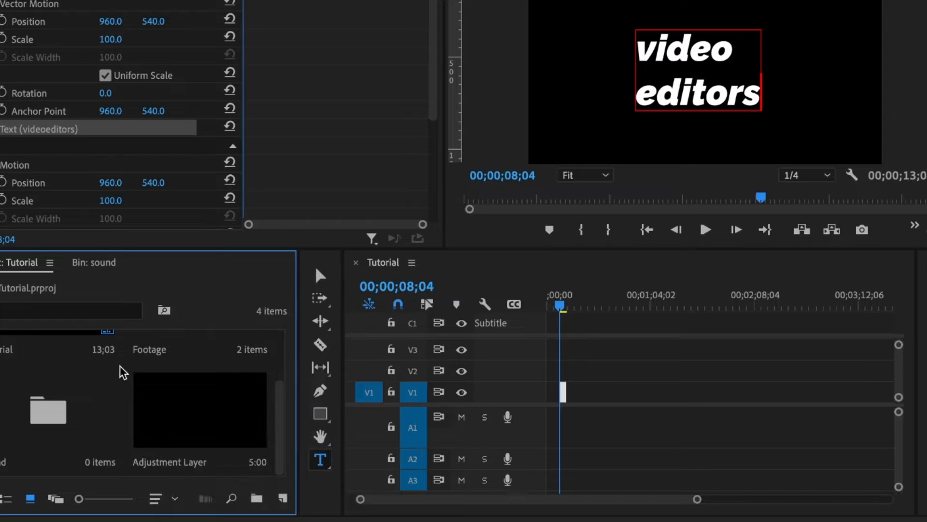
pyautogui.press('super+i')
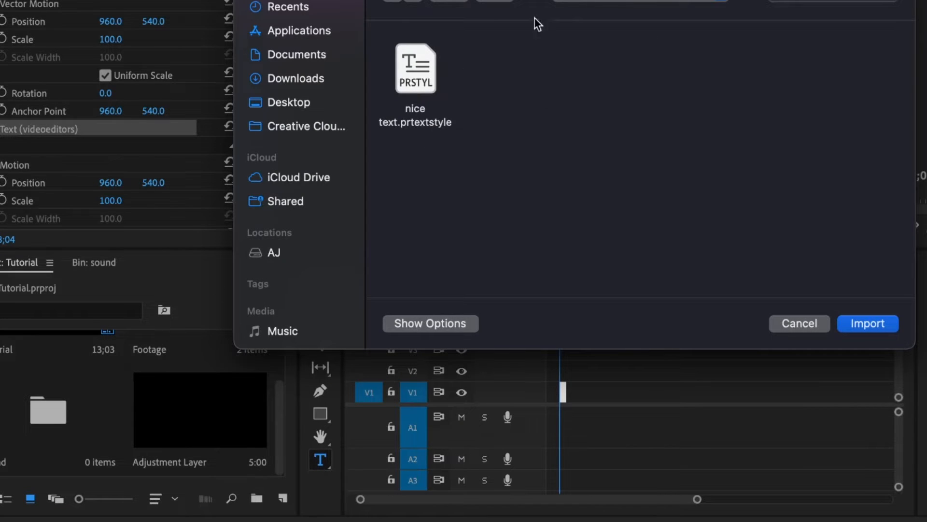
pyautogui.doubleClick(425, 68)
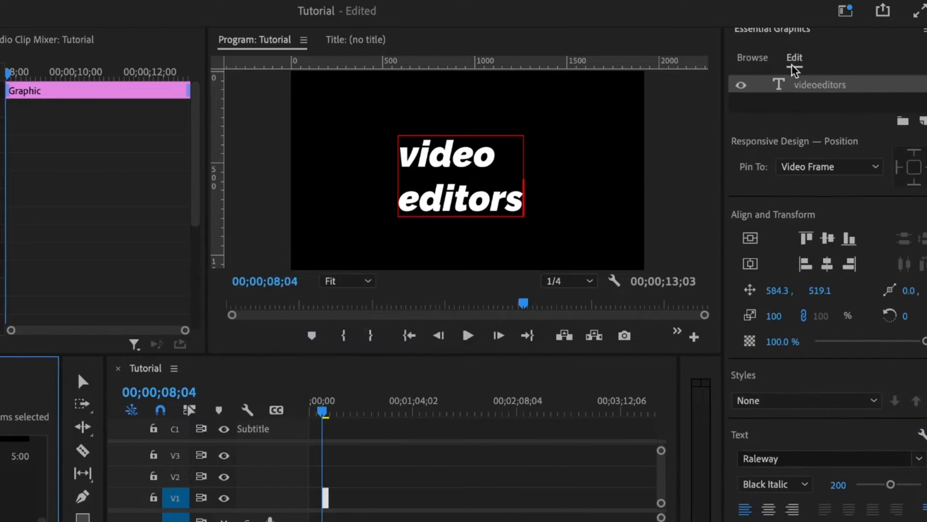
# Apply the 'nice text' style to the 'video editors' title and align it to horizontal and vertical centre.
pyautogui.scroll(-2, 867, 348)
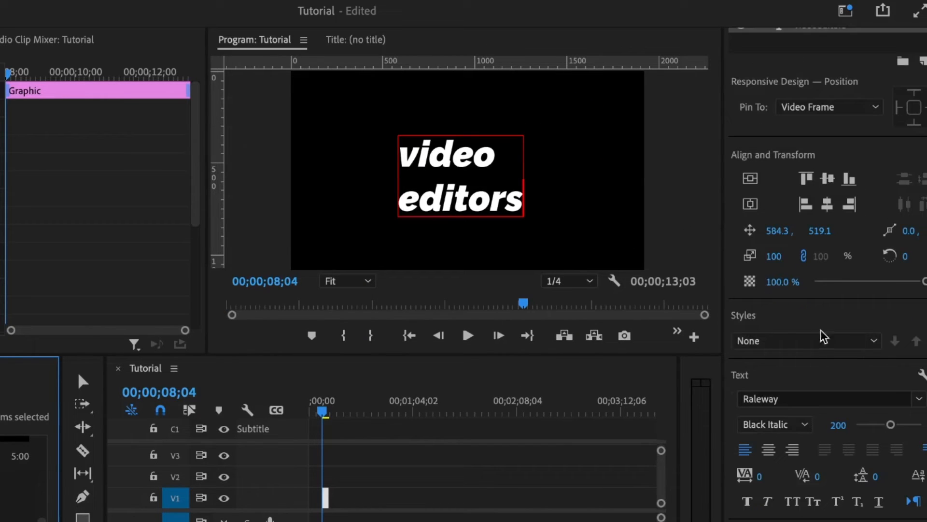
pyautogui.click(784, 342)
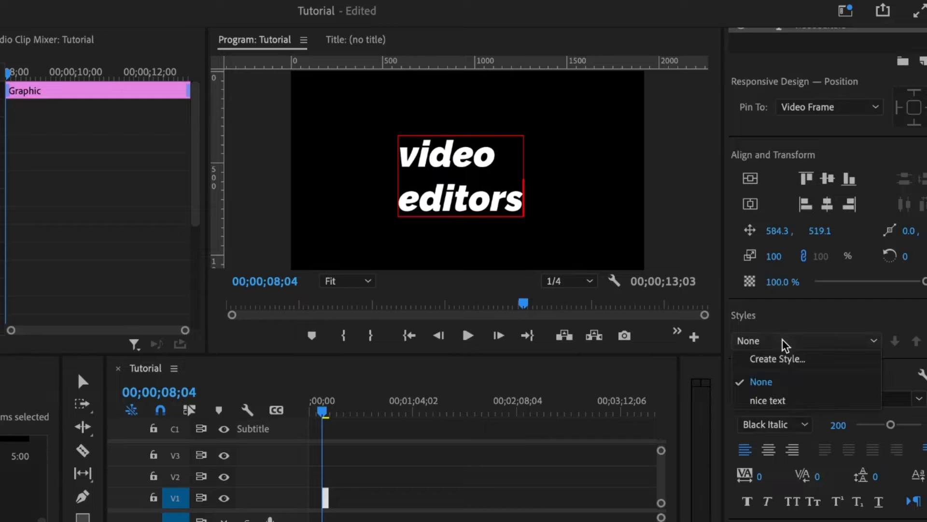
pyautogui.click(768, 402)
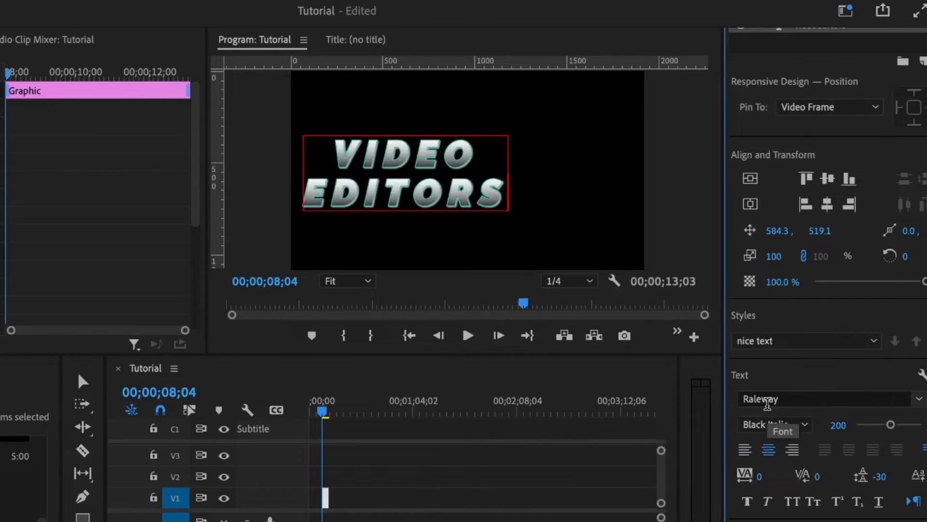
pyautogui.click(750, 203)
pyautogui.click(751, 179)
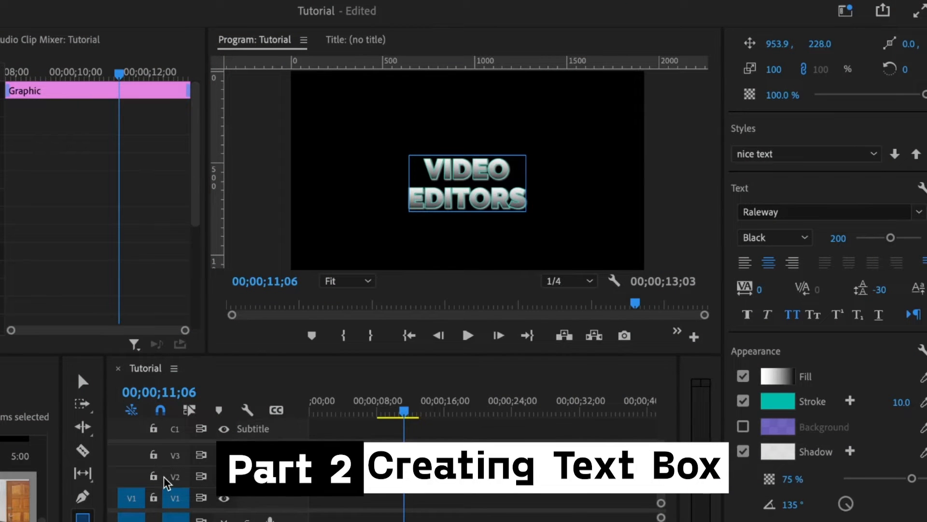
# Remove the title's outline and shadow, then reselect the graphic clip.
pyautogui.scroll(-2, 826, 290)
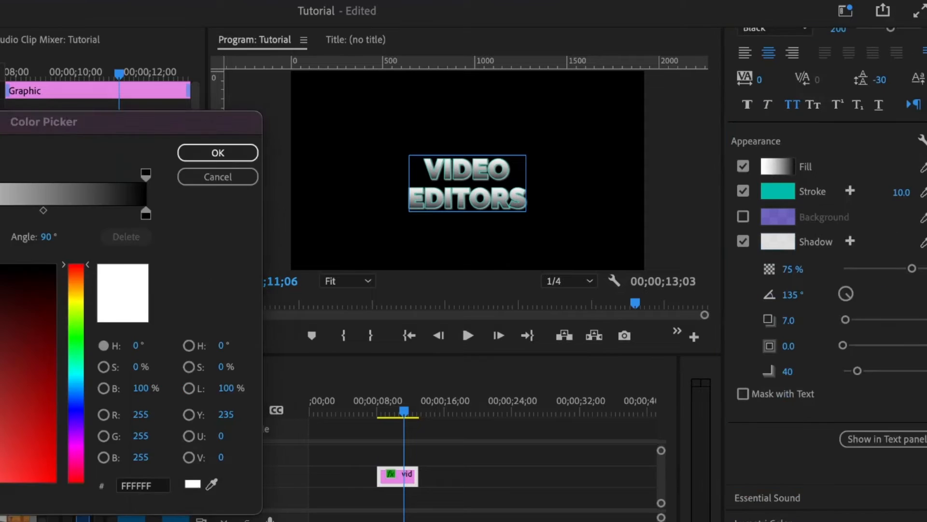
pyautogui.click(743, 192)
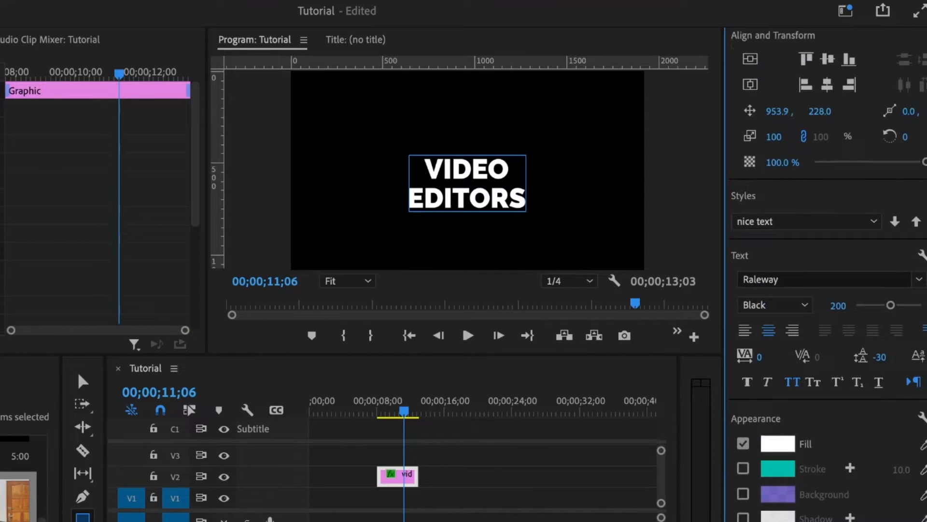
pyautogui.click(453, 472)
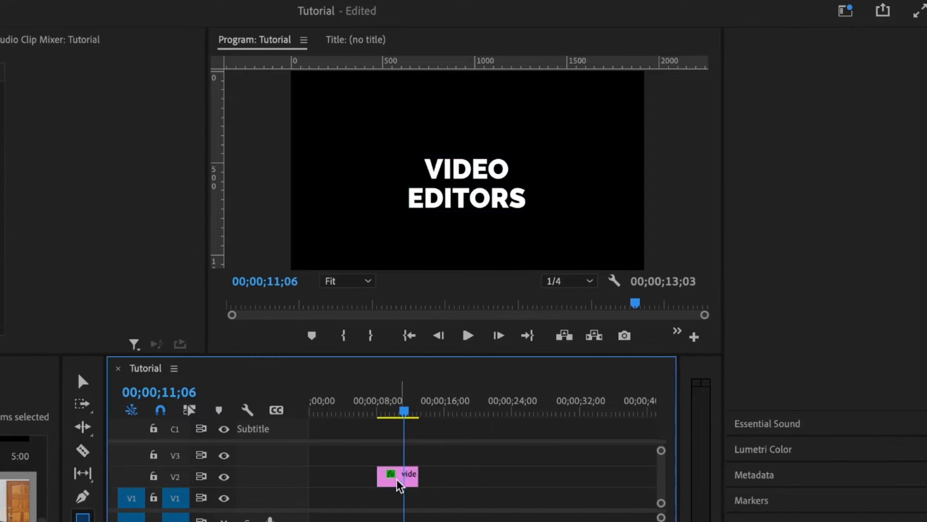
pyautogui.click(398, 480)
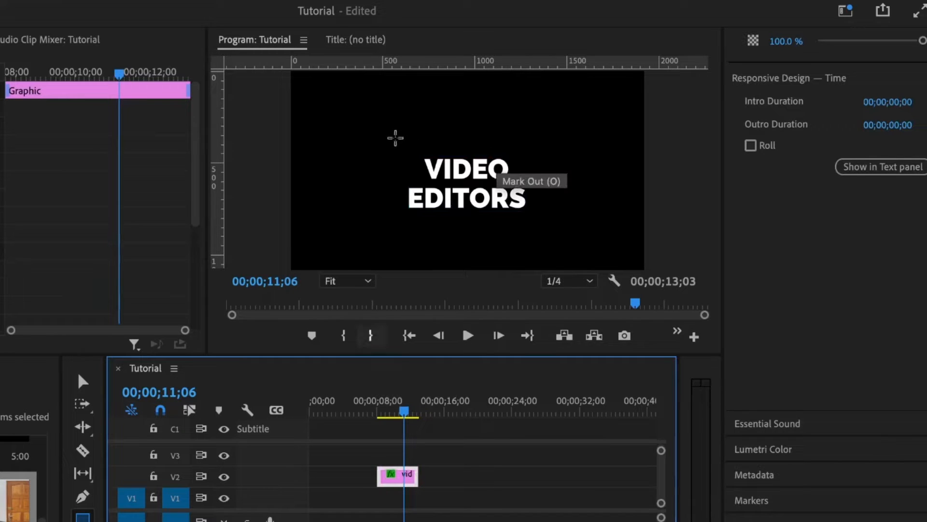
# Draw a white rectangle, Shape 03, over the title.
pyautogui.click(408, 140)
pyautogui.moveTo(538, 240); pyautogui.dragTo(542, 233)
pyautogui.scroll(5, 827, 270)
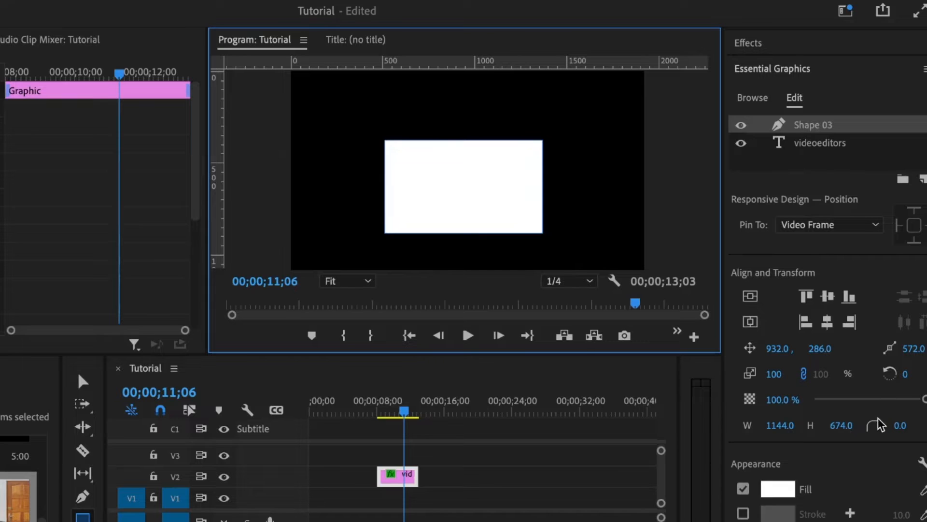
# Set the rectangle's opacity to 29.5% and move Shape 03 below the title text layer.
pyautogui.click(839, 400)
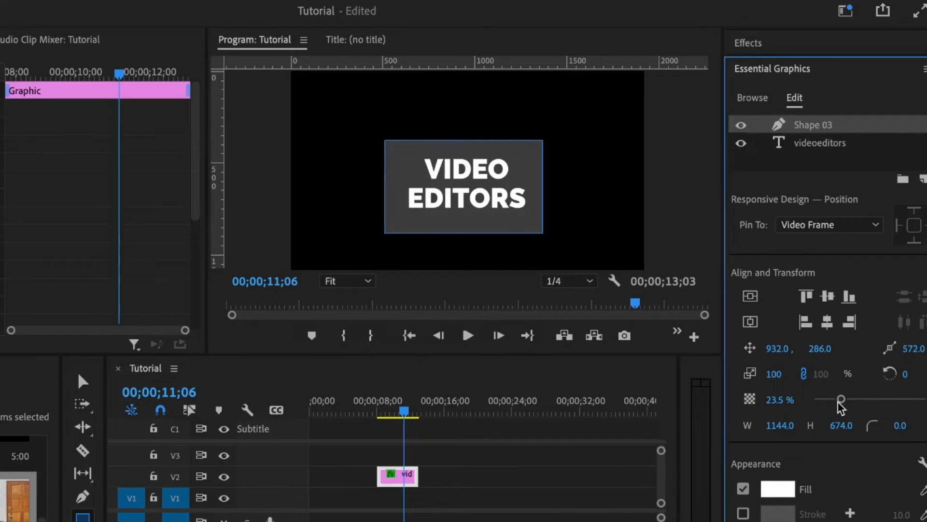
pyautogui.moveTo(845, 404); pyautogui.dragTo(852, 402)
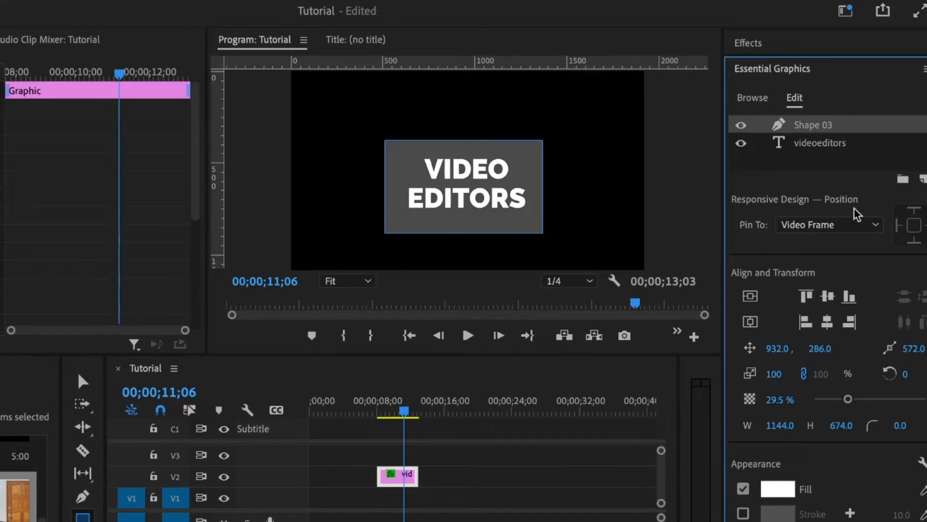
pyautogui.moveTo(802, 126); pyautogui.dragTo(802, 153)
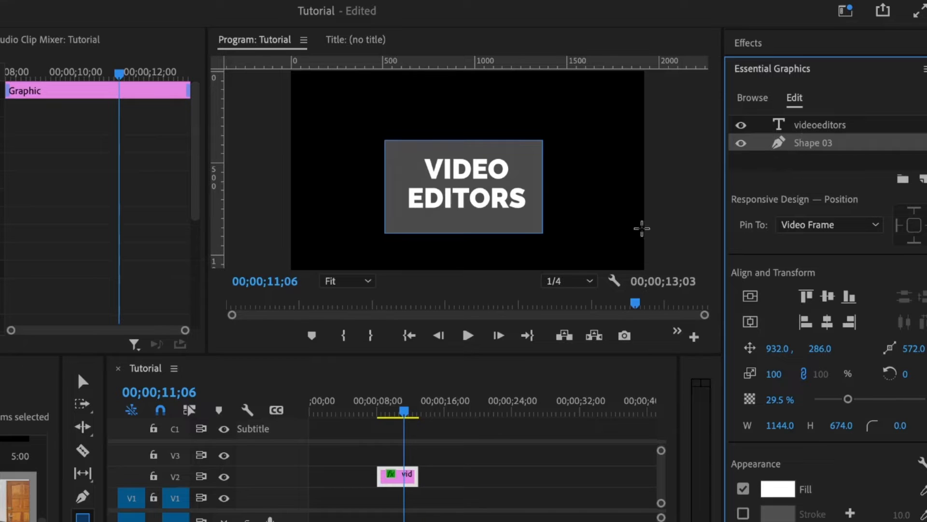
# Centre the rectangle horizontally and vertically, then deselect it.
pyautogui.click(750, 322)
pyautogui.click(750, 296)
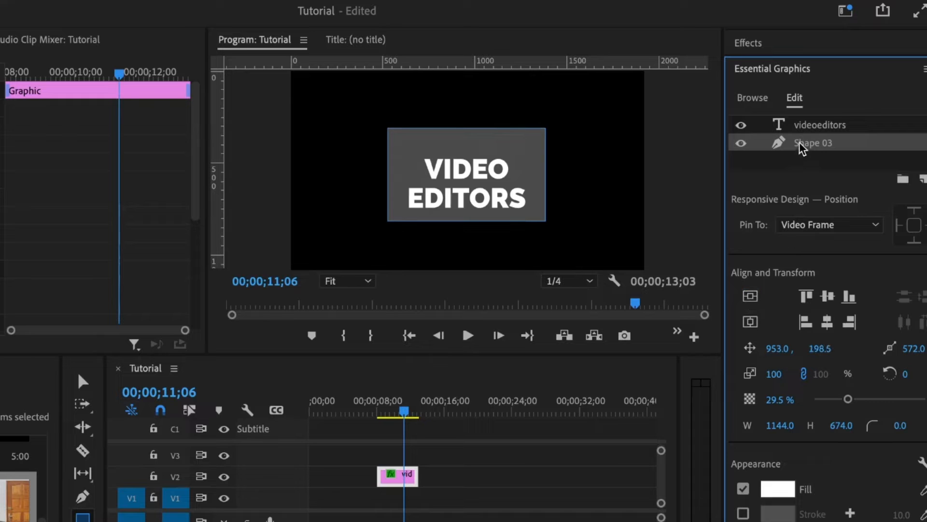
pyautogui.click(764, 226)
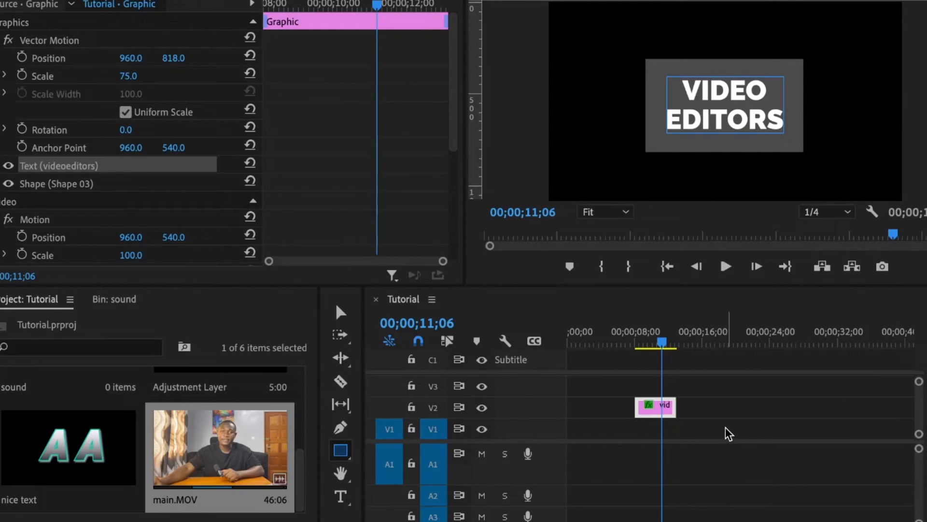
pyautogui.click(468, 497)
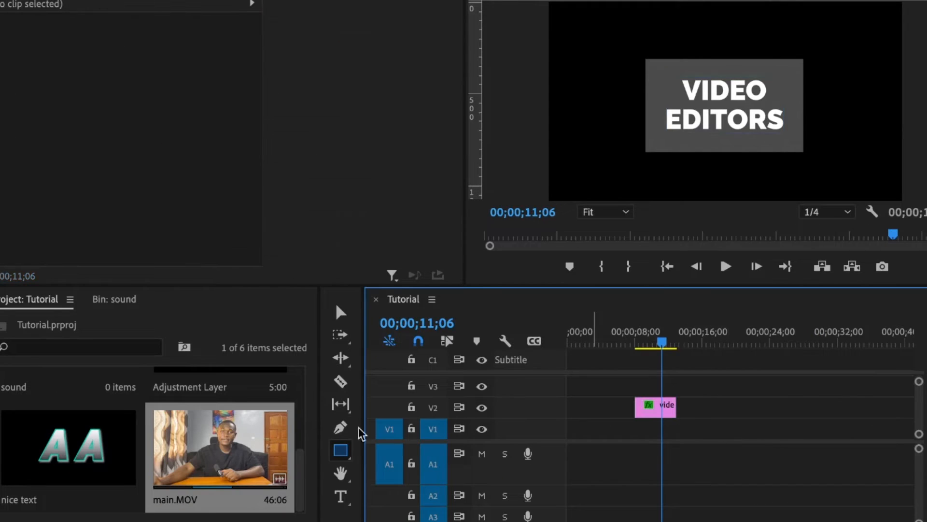
# Place main.MOV on track V1 under the graphic and round the rectangle's corners to 70.
pyautogui.doubleClick(269, 437)
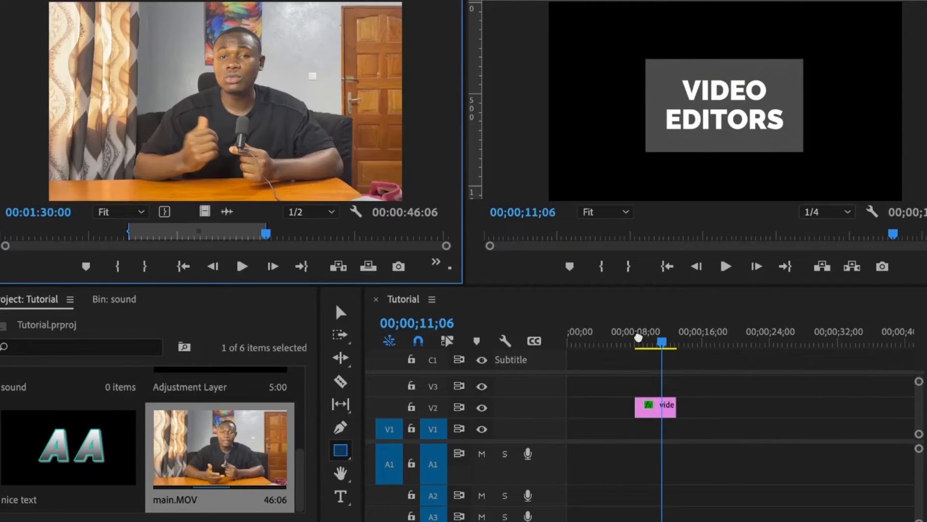
pyautogui.moveTo(220, 447); pyautogui.dragTo(607, 420)
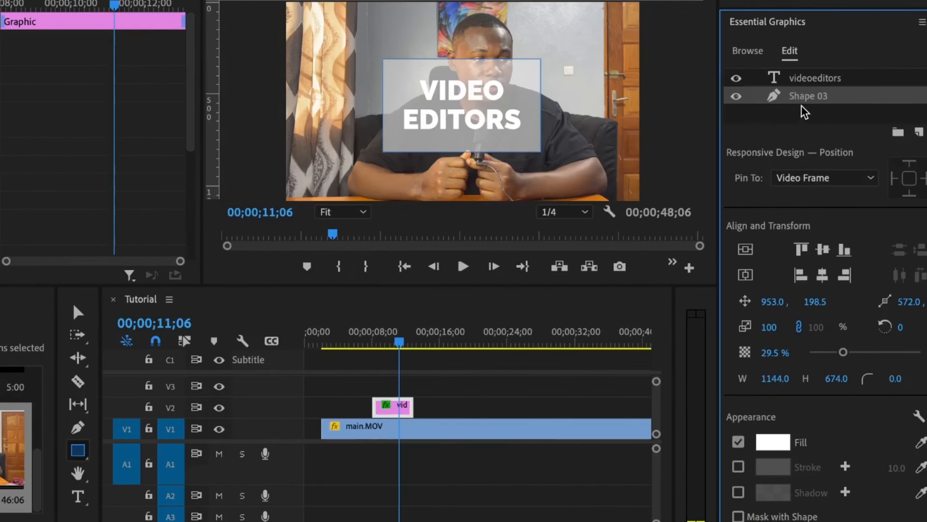
pyautogui.click(895, 379)
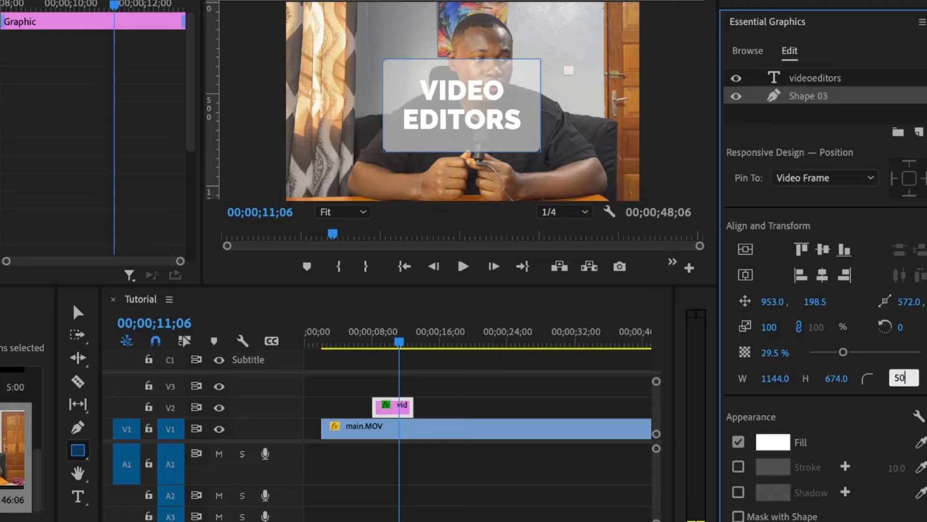
pyautogui.press('Return')
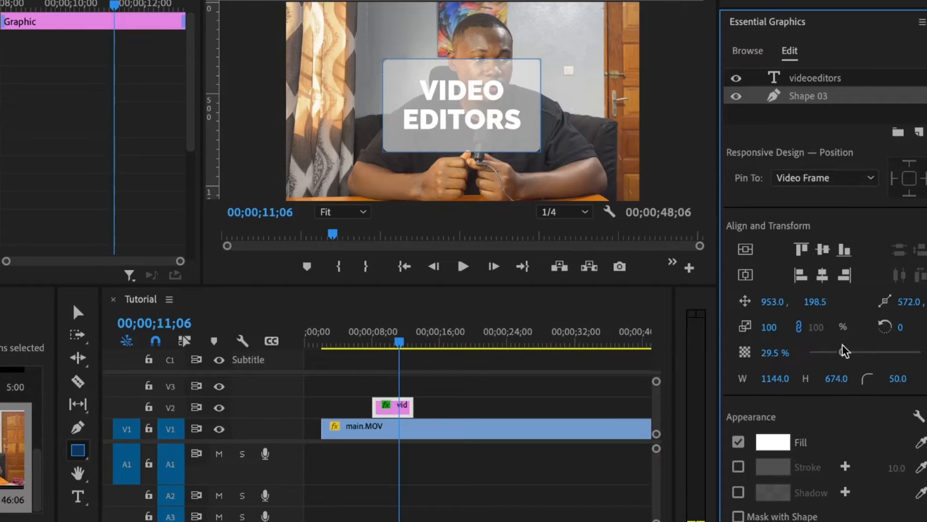
pyautogui.click(893, 378)
pyautogui.write('7')
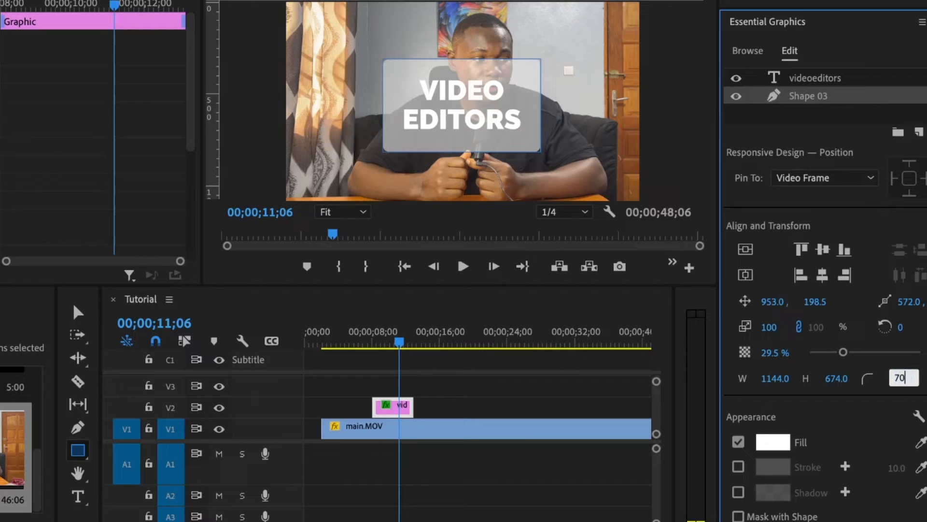
pyautogui.write('0')
pyautogui.press('Return')
# Scale the Shape 03 rectangle down to 80%.
pyautogui.scroll(-2, 803, 338)
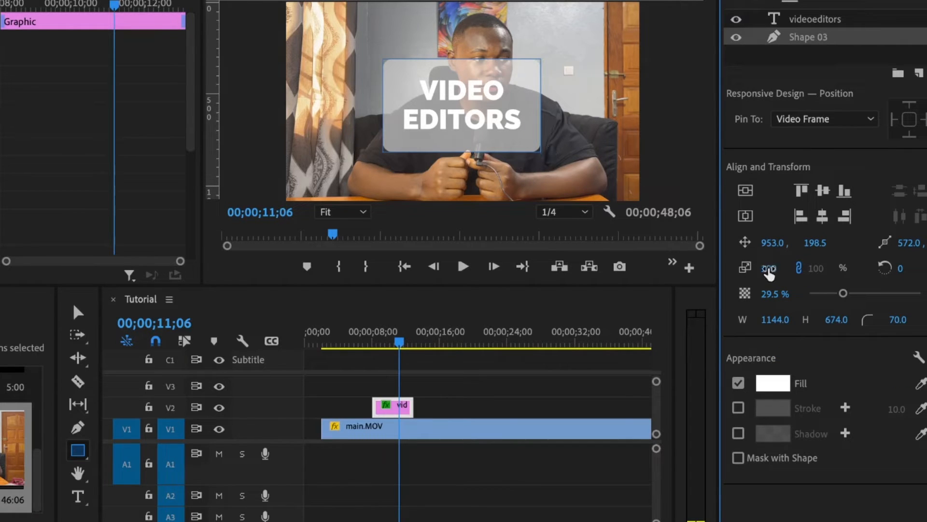
pyautogui.click(770, 269)
pyautogui.write('80')
pyautogui.press('Return')
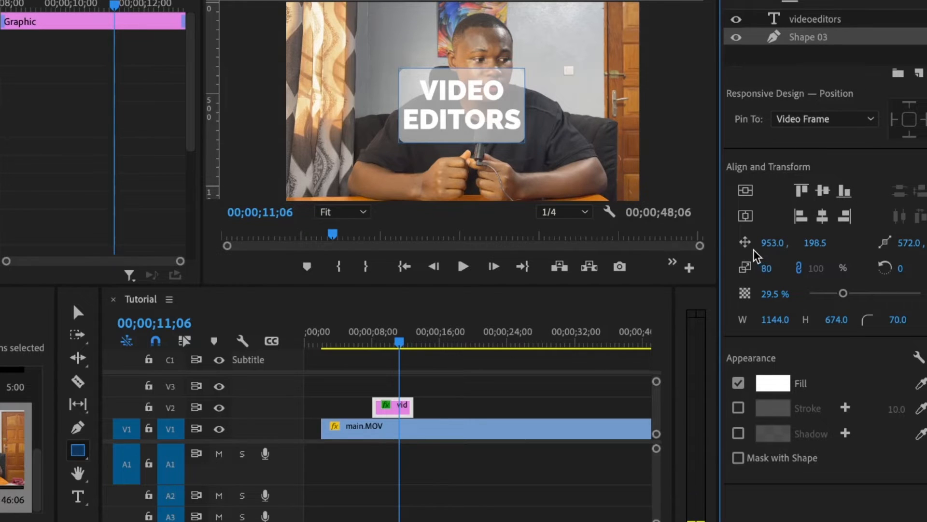
pyautogui.click(805, 22)
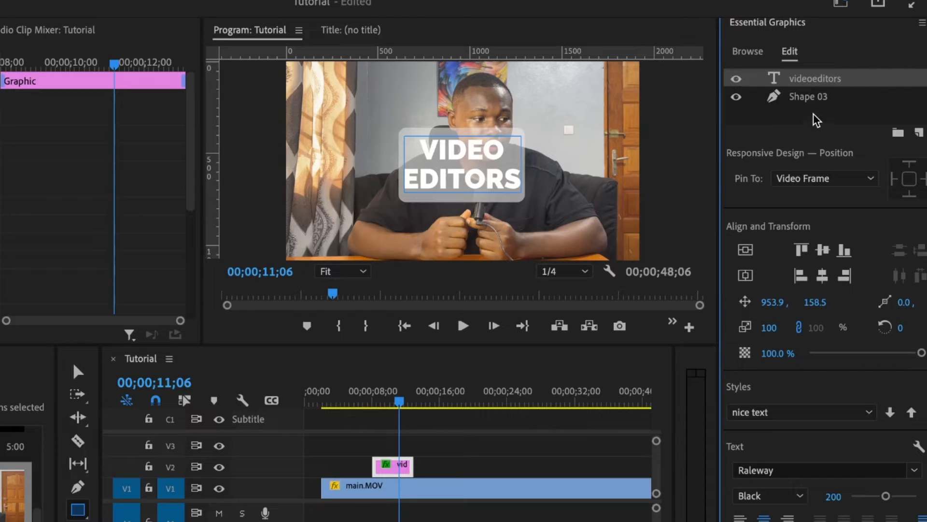
# Put the videoeditors text in Group 03 and the Shape 03 box in Group 04.
pyautogui.click(897, 132)
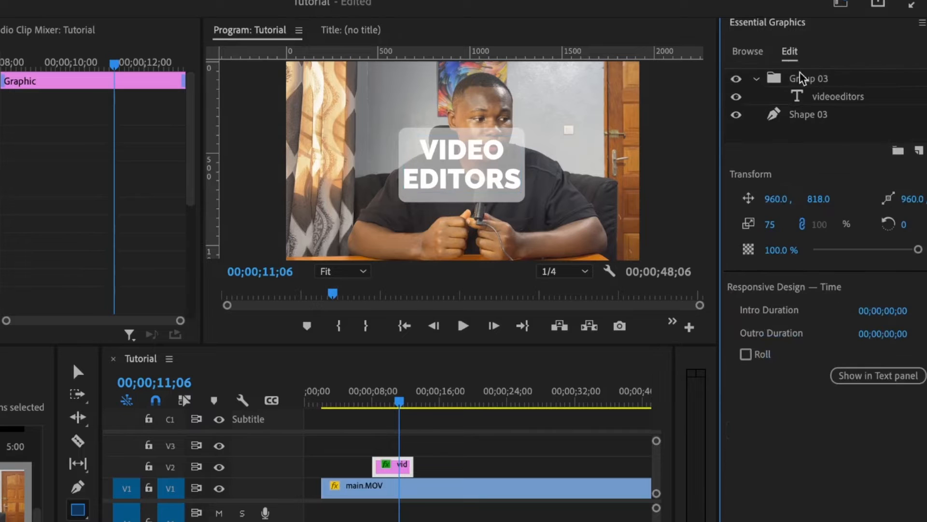
pyautogui.click(817, 114)
pyautogui.click(898, 150)
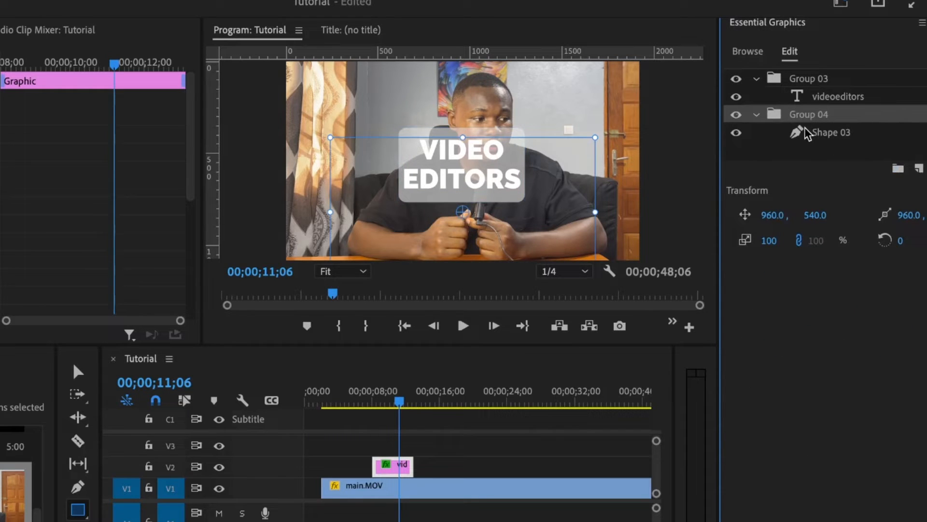
pyautogui.click(837, 96)
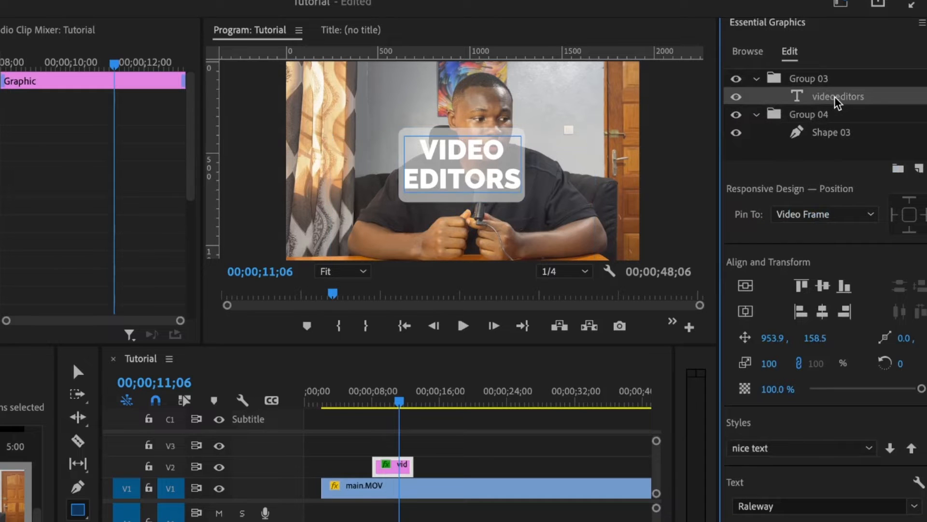
pyautogui.click(820, 132)
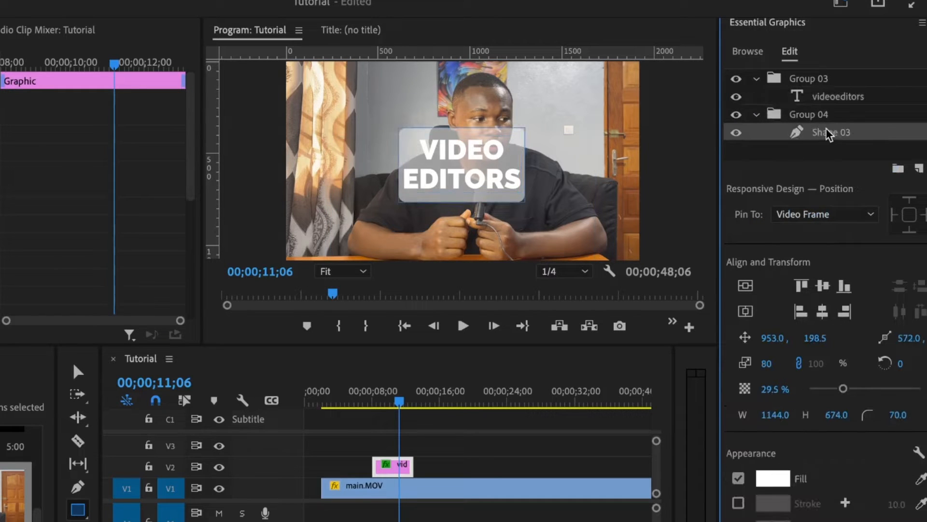
pyautogui.click(820, 84)
pyautogui.doubleClick(806, 80)
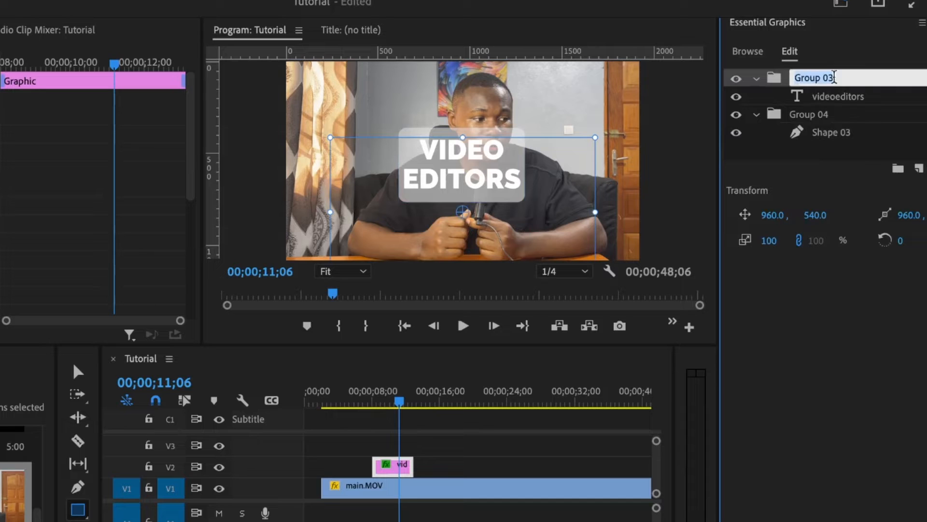
pyautogui.click(827, 99)
# Add a Transform effect from the effects list and move it inside Group 03.
pyautogui.click(806, 80)
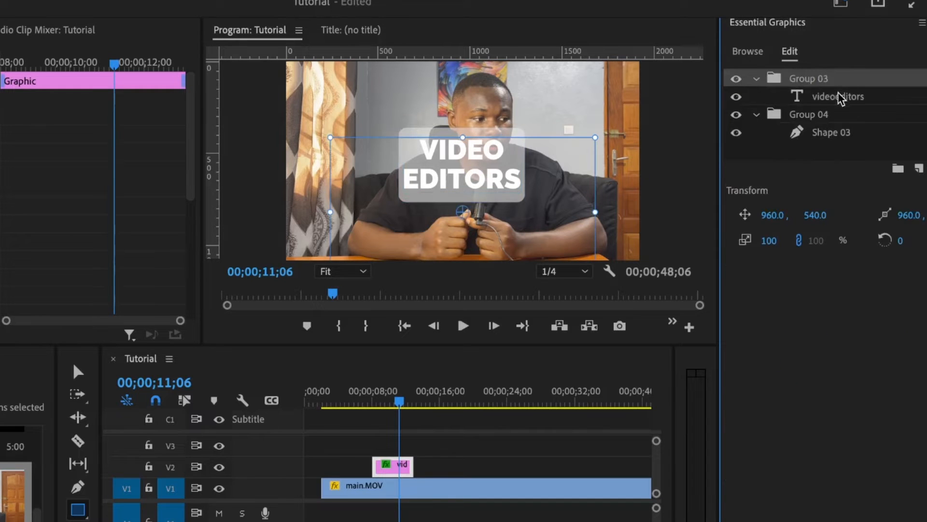
pyautogui.scroll(3, 822, 63)
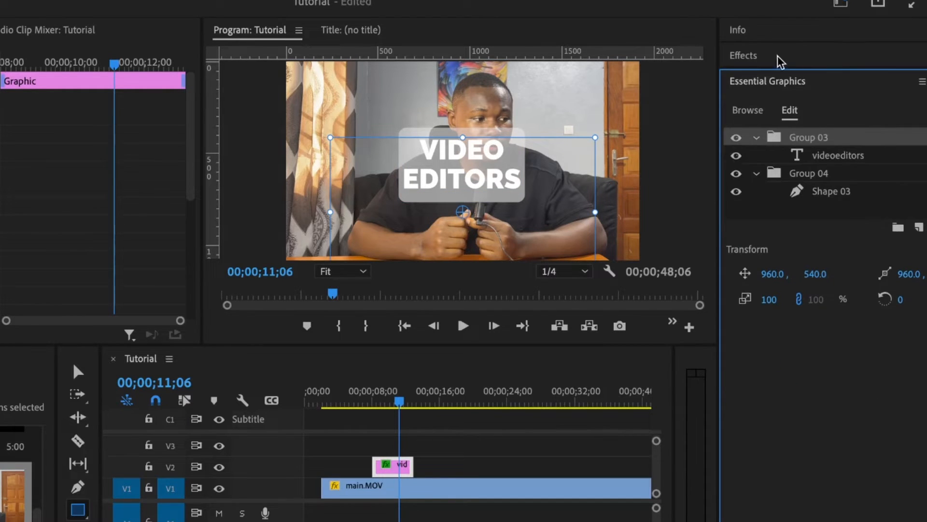
pyautogui.click(769, 59)
pyautogui.click(780, 80)
pyautogui.write('tra')
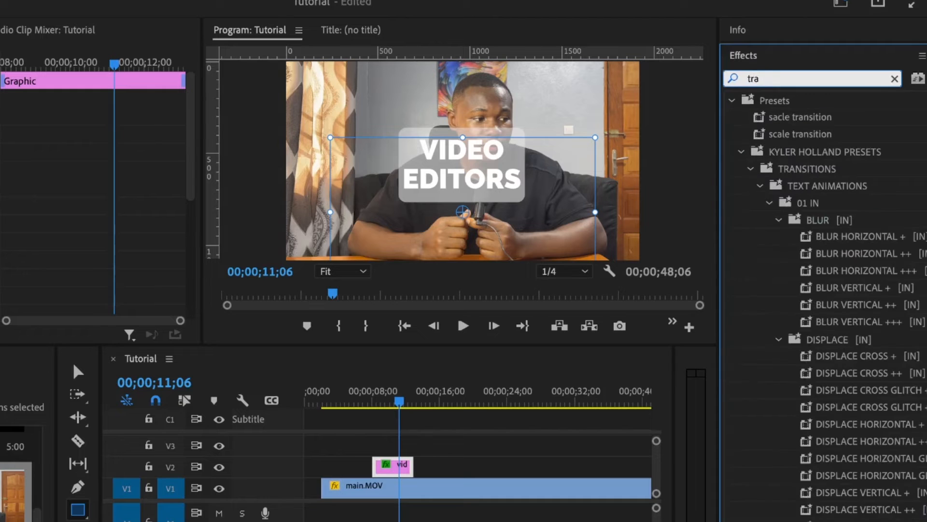
pyautogui.write('nsform')
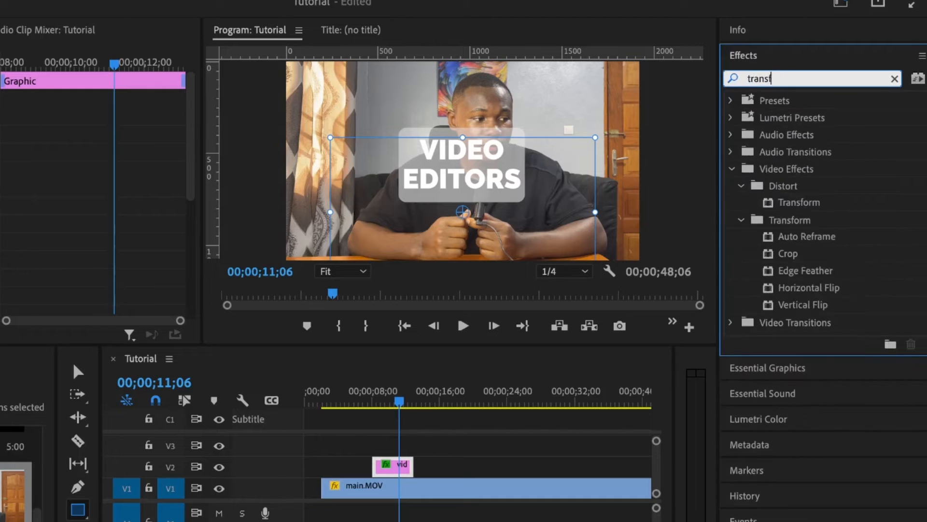
pyautogui.doubleClick(792, 208)
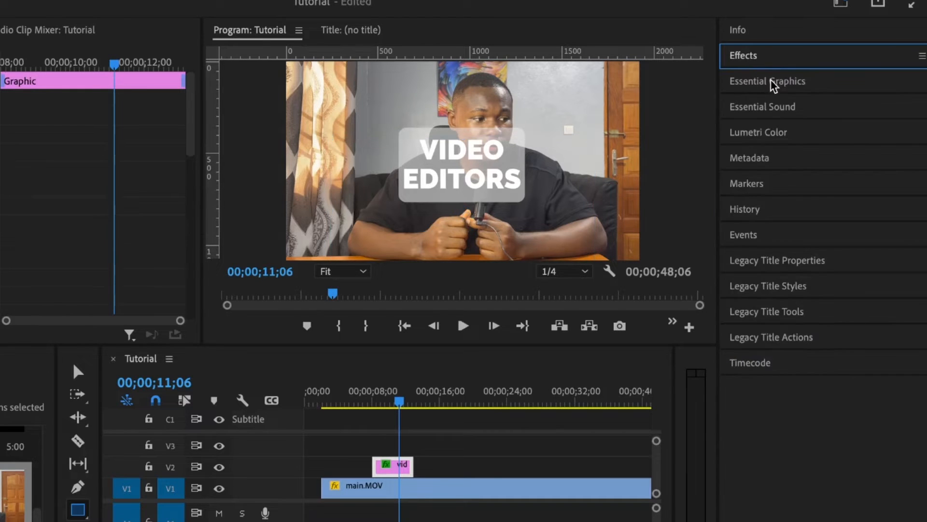
pyautogui.click(772, 85)
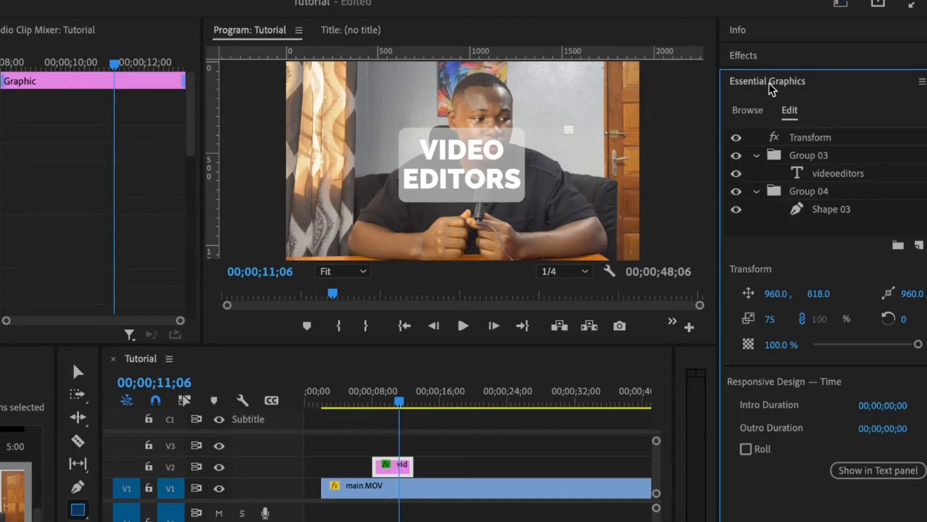
pyautogui.click(808, 140)
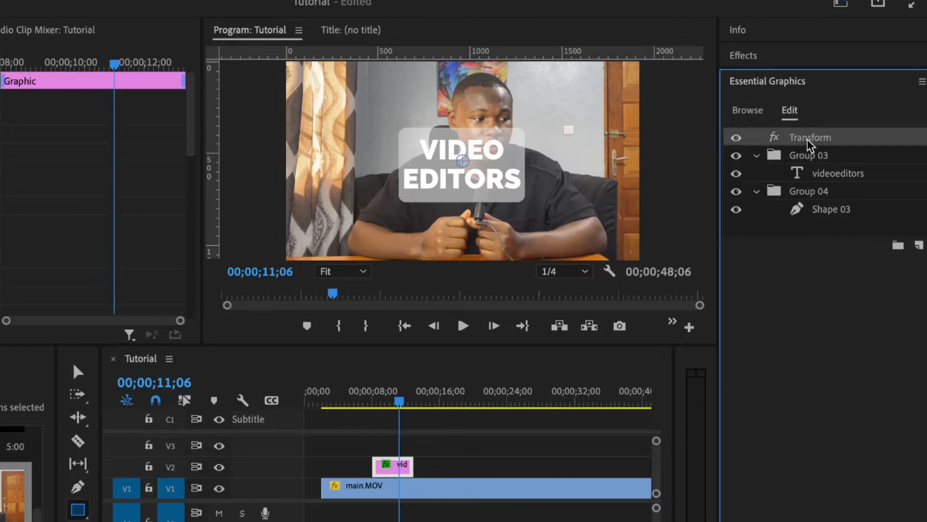
pyautogui.moveTo(820, 148); pyautogui.dragTo(822, 169)
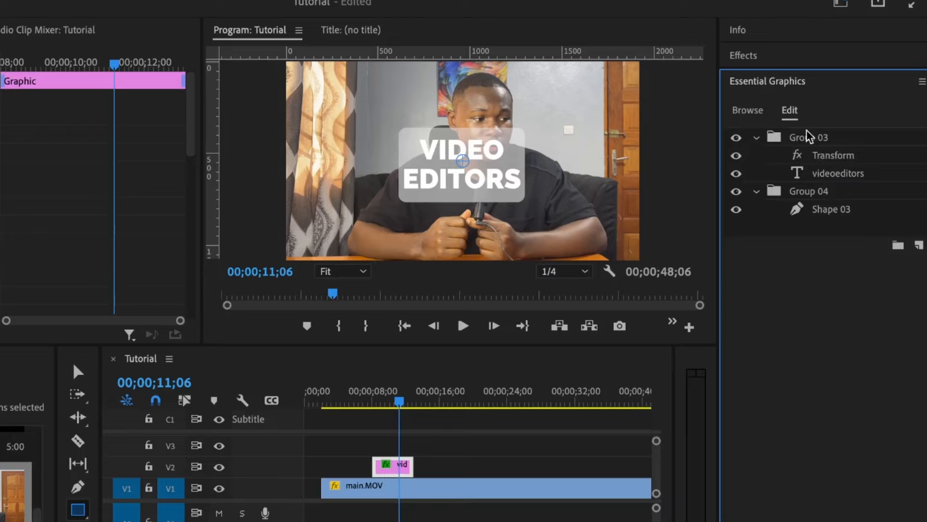
# Duplicate the Transform effect and move the copy into Group 04.
pyautogui.click(827, 159)
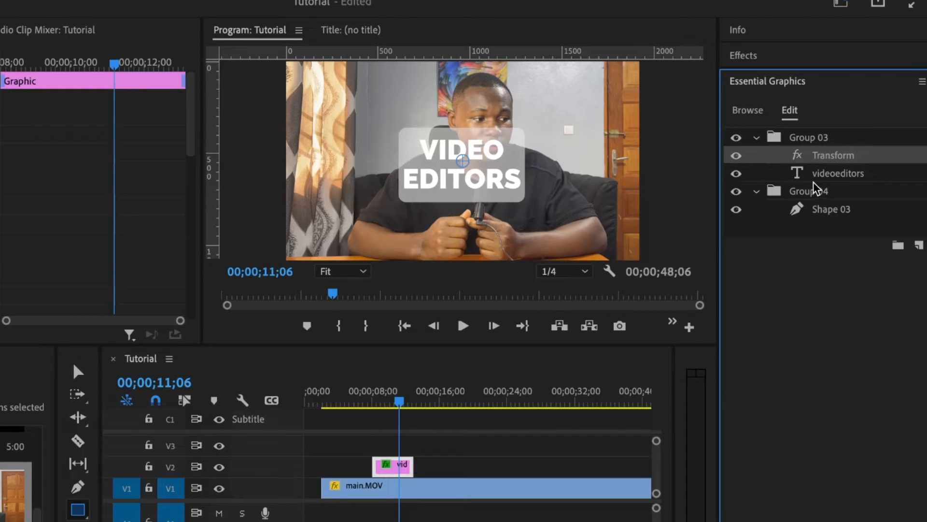
pyautogui.press('super+v')
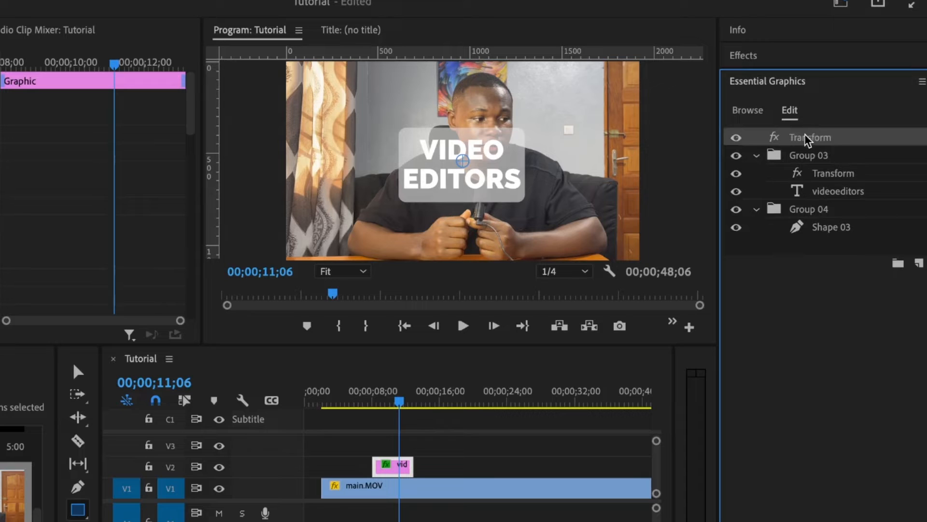
pyautogui.moveTo(807, 139); pyautogui.dragTo(819, 222)
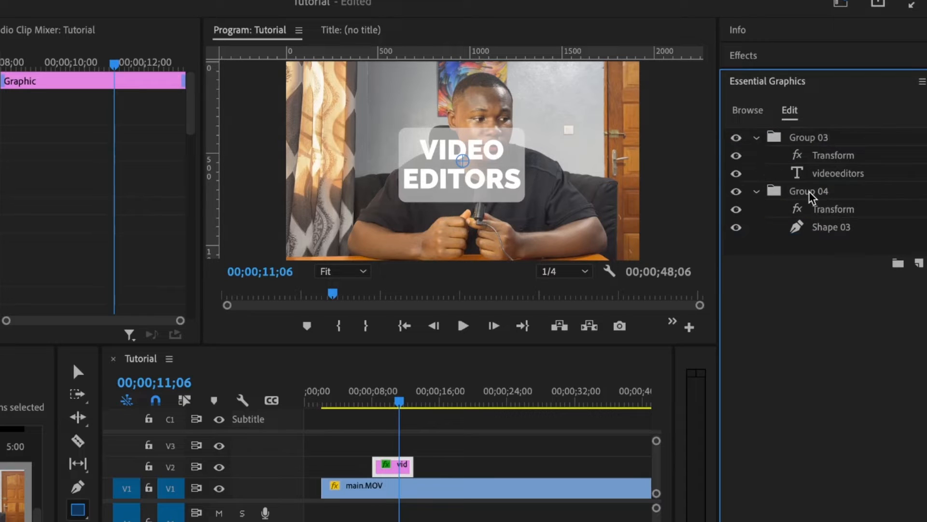
pyautogui.click(833, 212)
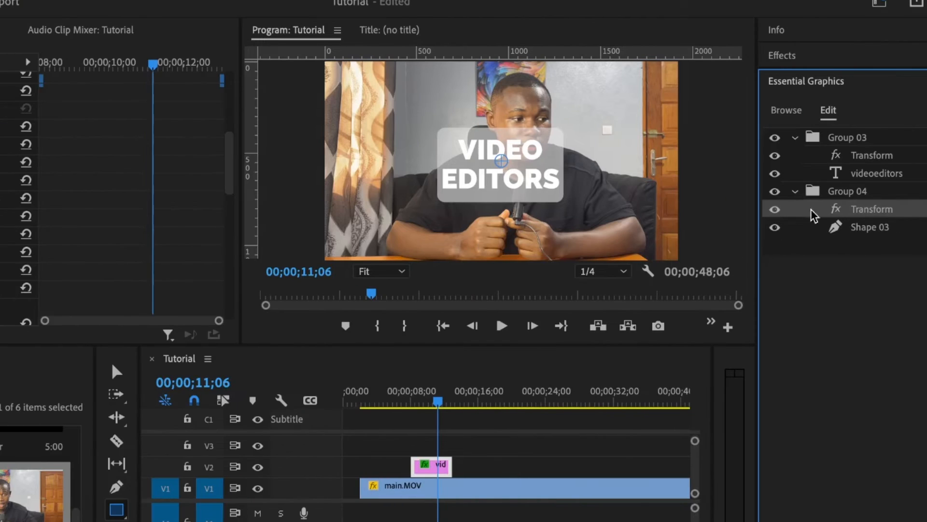
# Rename Essential Graphics Group 03 to 'text' and Group 04 to 'box'.
pyautogui.click(864, 158)
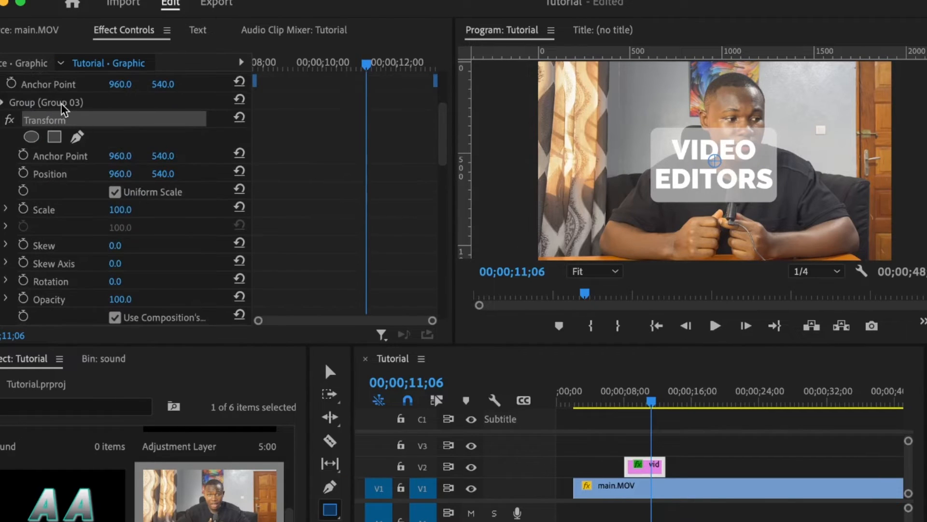
pyautogui.click(815, 137)
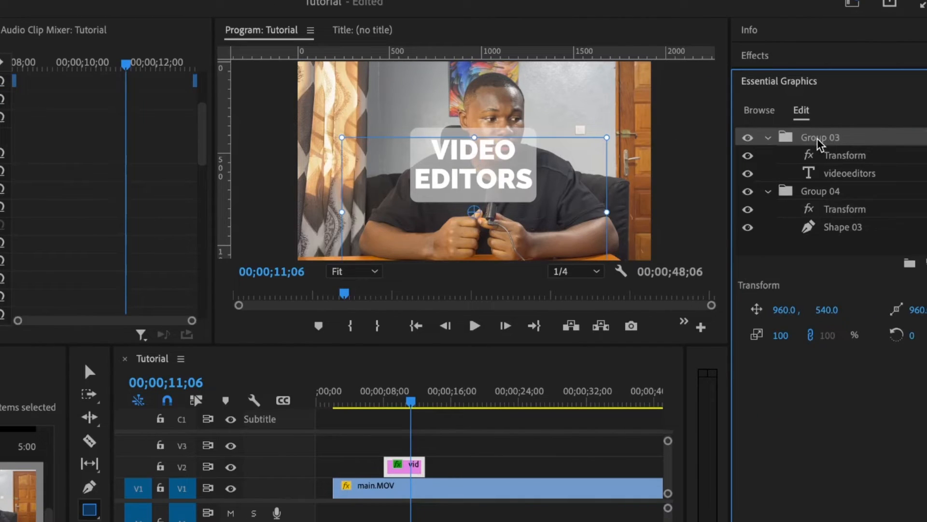
pyautogui.doubleClick(818, 138)
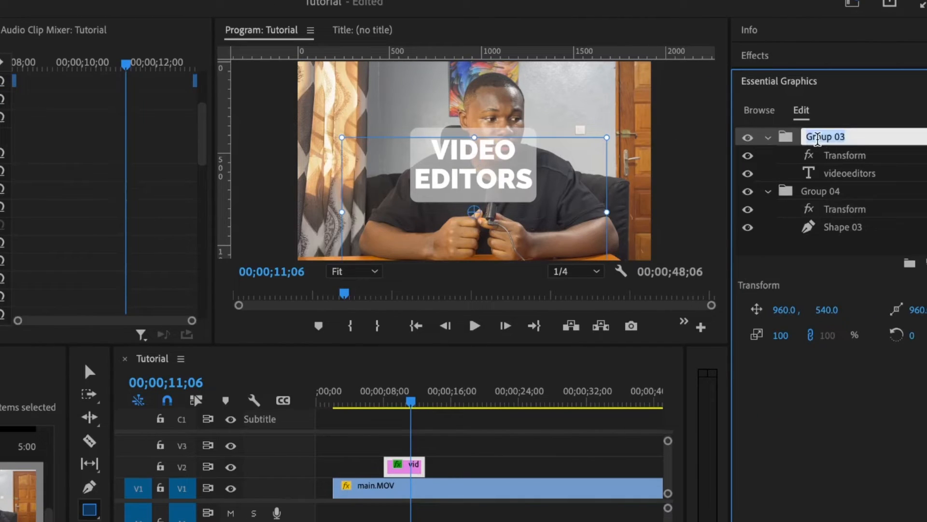
pyautogui.write('text')
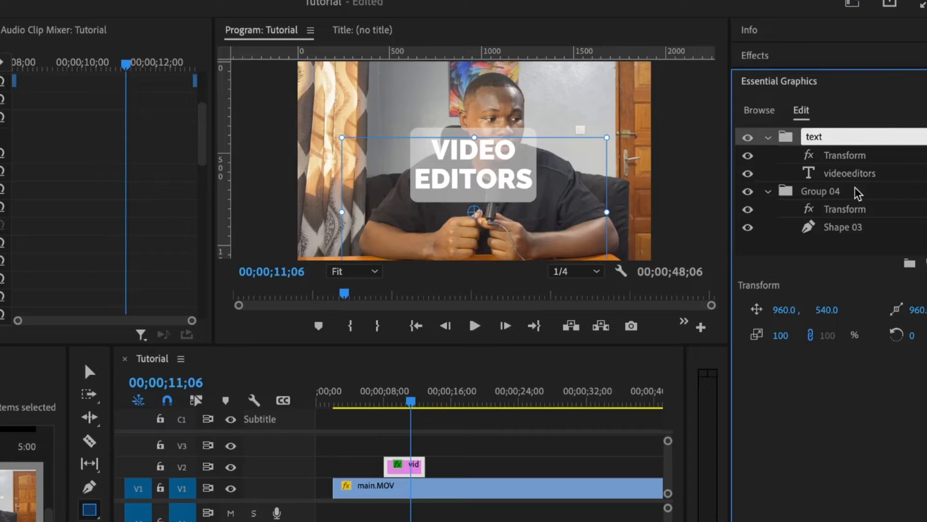
pyautogui.doubleClick(831, 193)
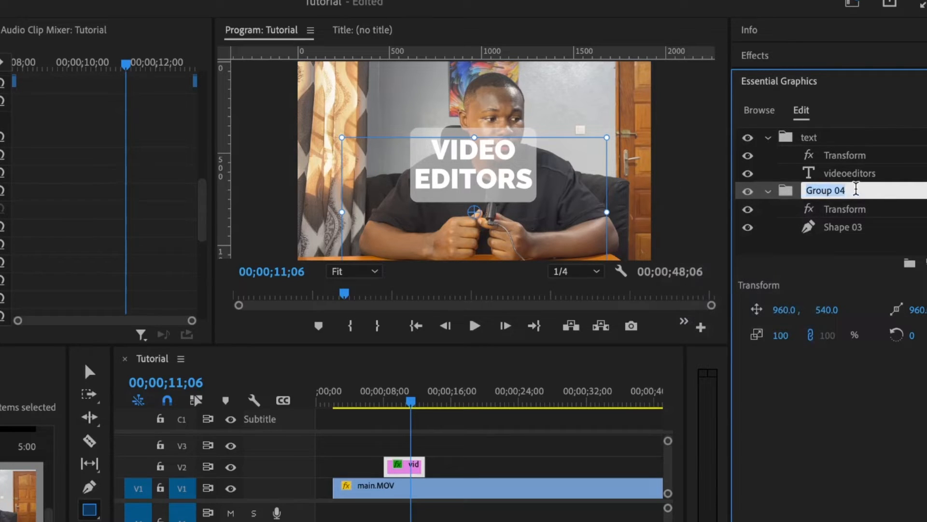
pyautogui.write('sha')
pyautogui.press('Return')
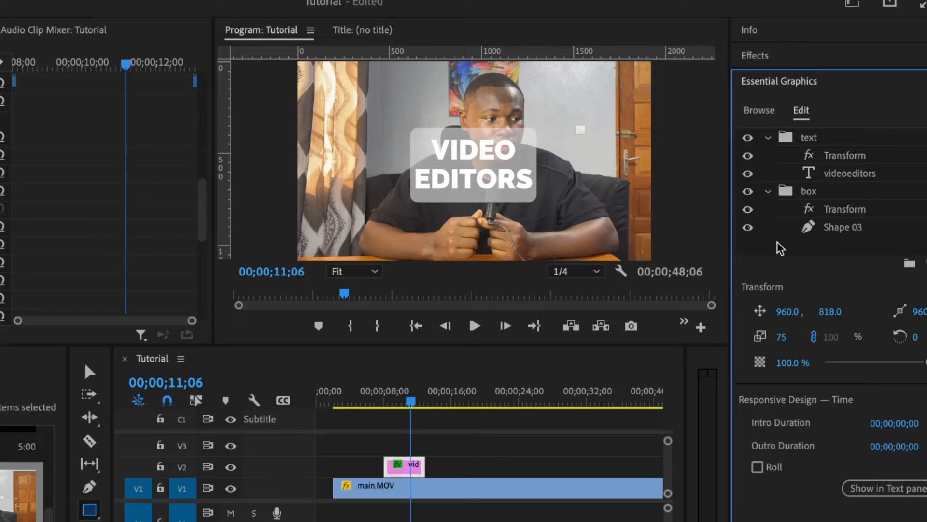
pyautogui.click(840, 209)
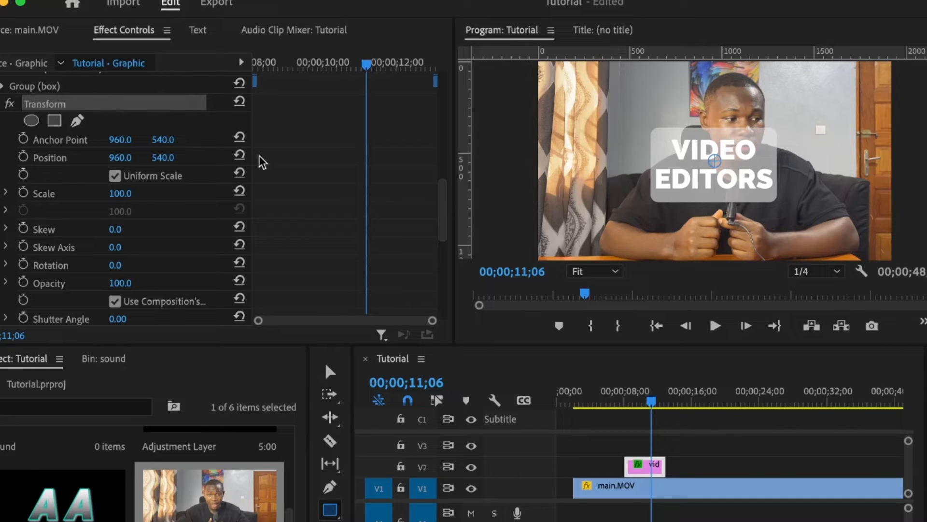
# Keyframe the box's Position at 08;04 and 08;14, pushing the start down to Y 905.
pyautogui.click(634, 401)
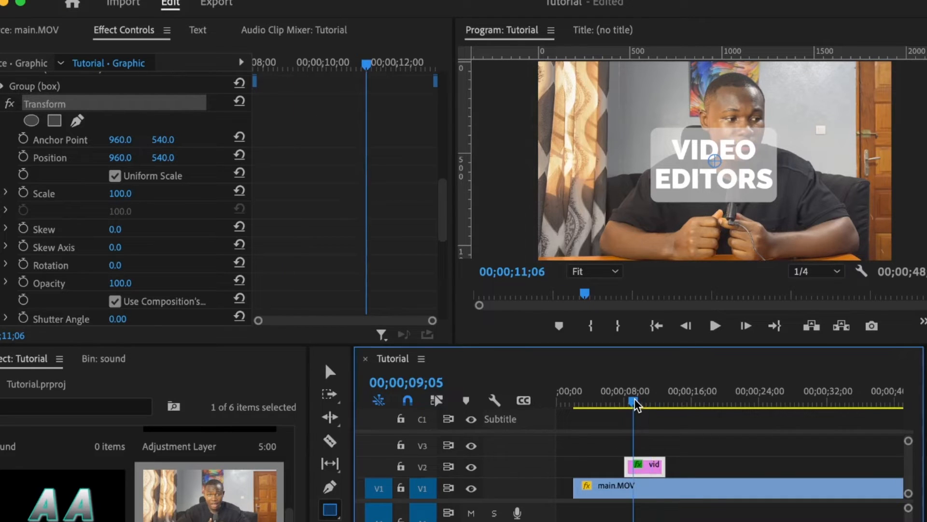
pyautogui.doubleClick(642, 459)
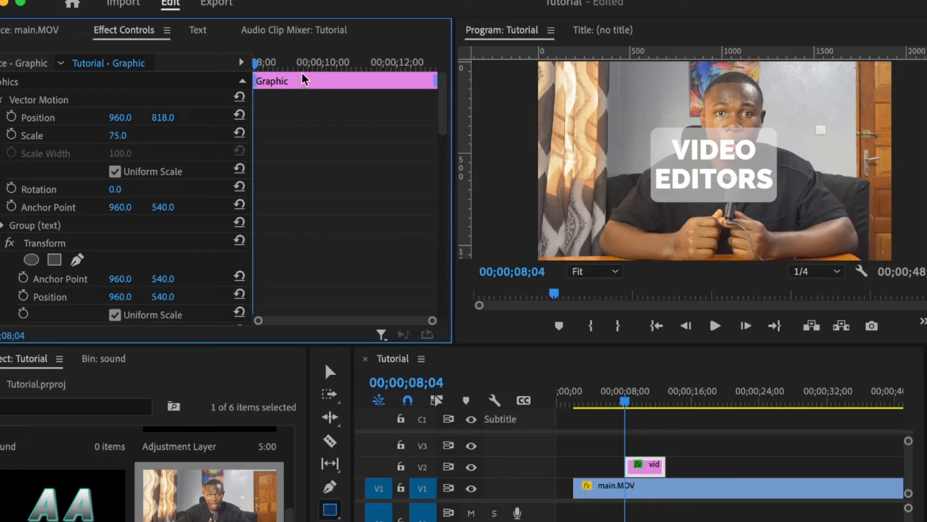
pyautogui.moveTo(273, 61); pyautogui.dragTo(233, 64)
pyautogui.scroll(-3, 297, 172)
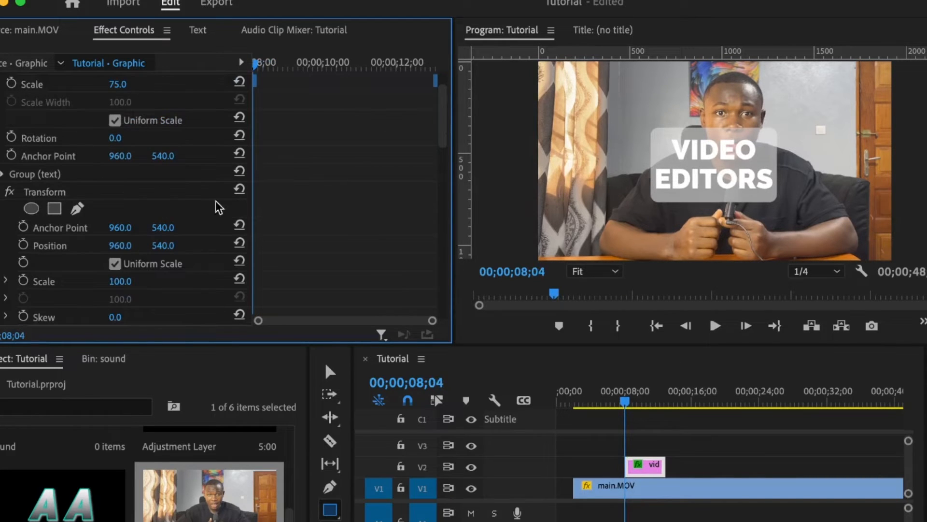
pyautogui.scroll(-6, 219, 207)
pyautogui.scroll(-1, 338, 218)
pyautogui.scroll(1, 23, 145)
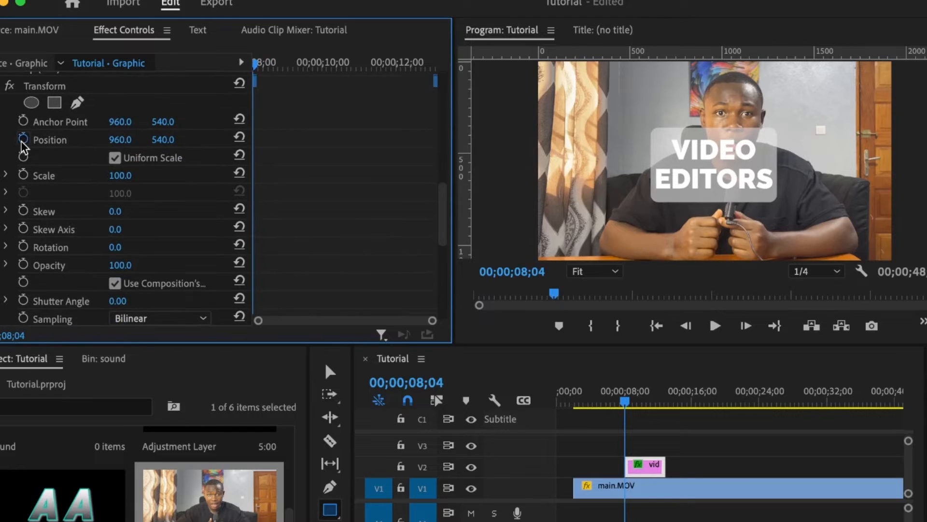
pyautogui.click(23, 143)
pyautogui.moveTo(259, 63); pyautogui.dragTo(268, 65)
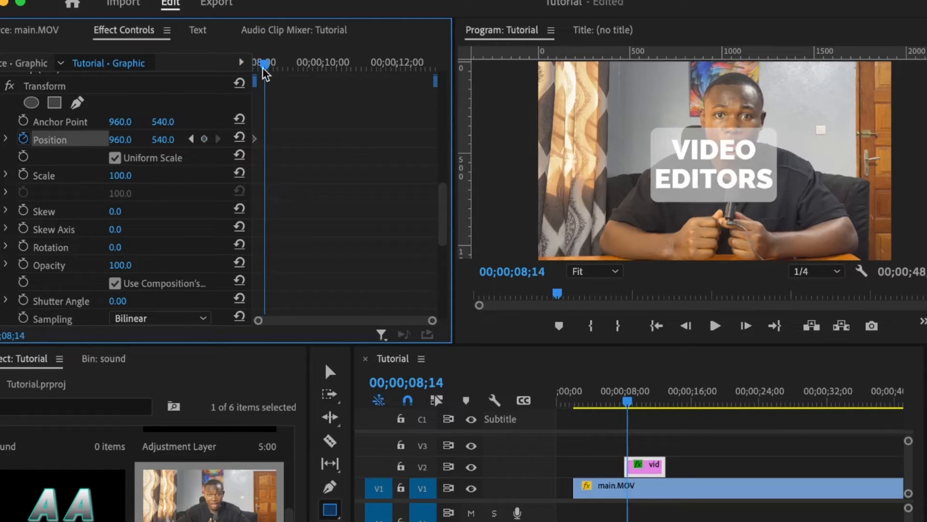
pyautogui.click(204, 139)
pyautogui.click(192, 139)
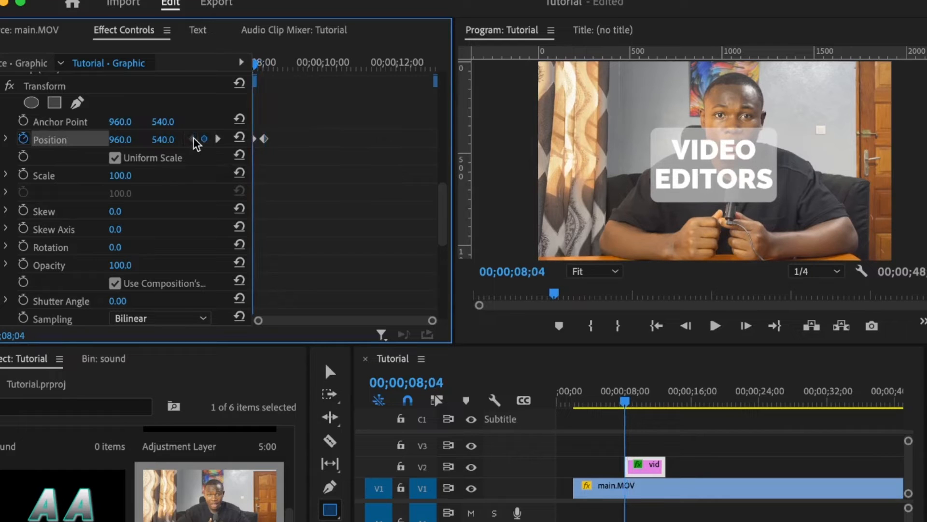
pyautogui.moveTo(162, 140); pyautogui.dragTo(541, 140)
# Set a 360 shutter angle and give the text's Position keyframes Bezier easing.
pyautogui.scroll(-3, 123, 188)
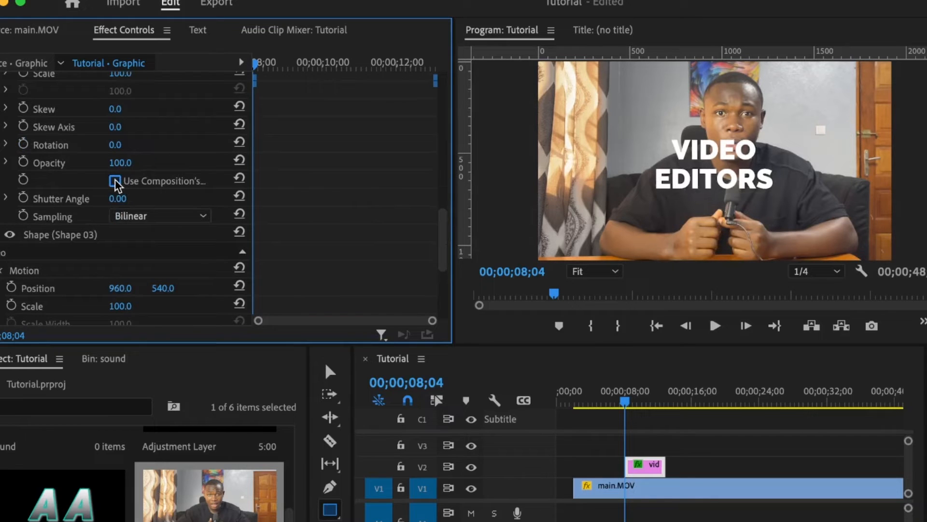
pyautogui.click(127, 196)
pyautogui.write('3')
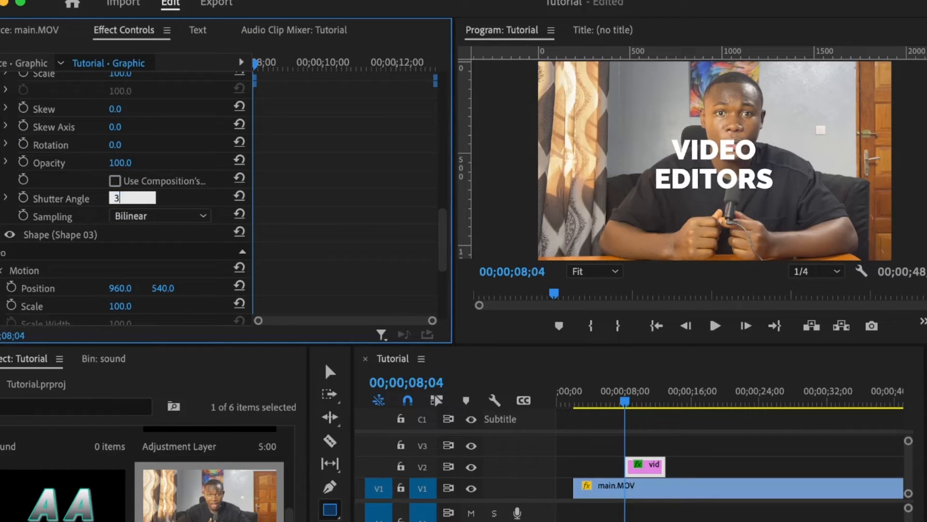
pyautogui.write('60')
pyautogui.press('Return')
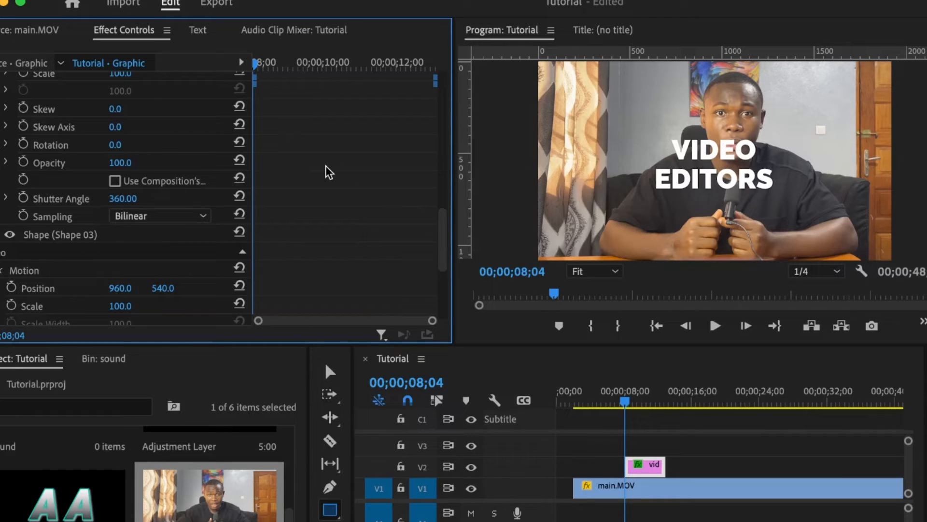
pyautogui.scroll(5, 327, 172)
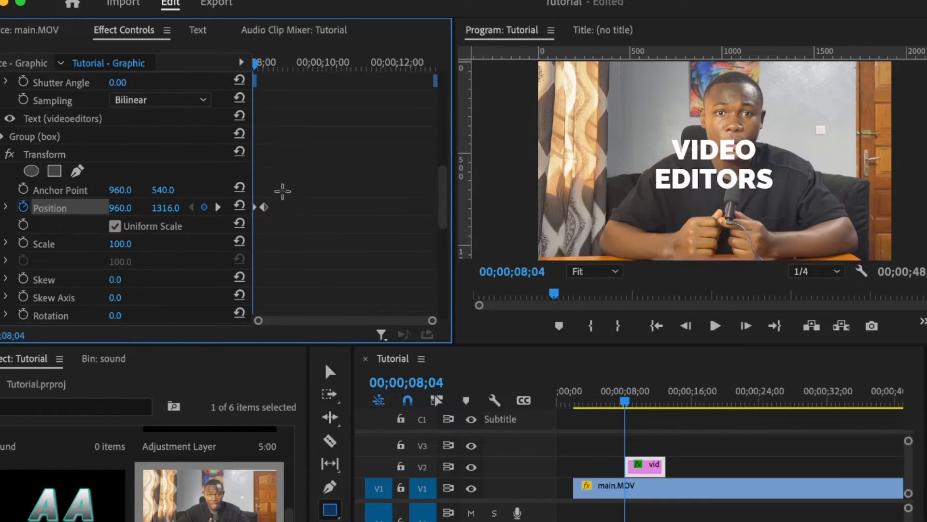
pyautogui.rightClick(266, 209)
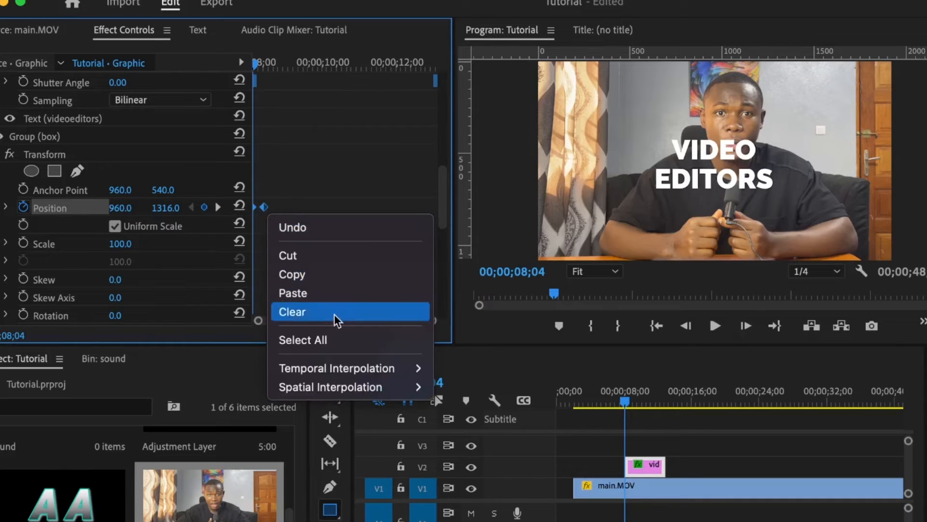
pyautogui.moveTo(333, 372)
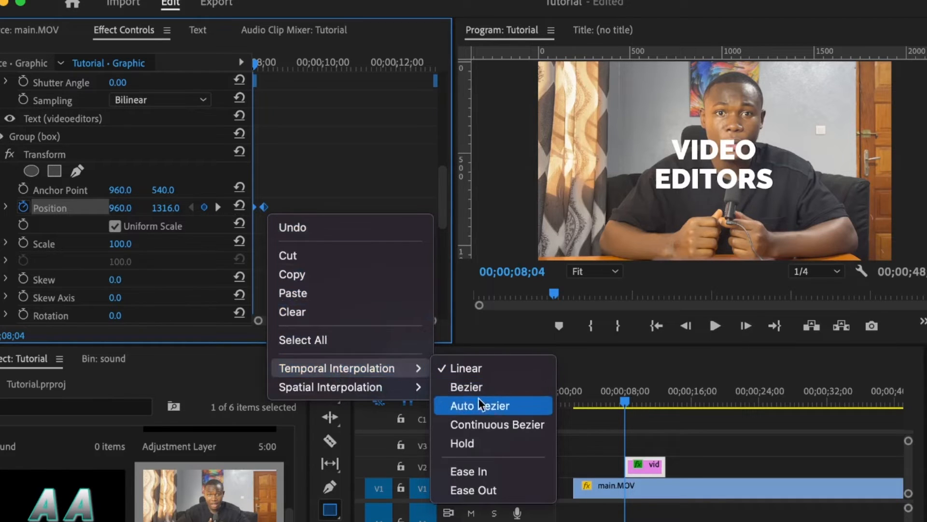
pyautogui.click(467, 388)
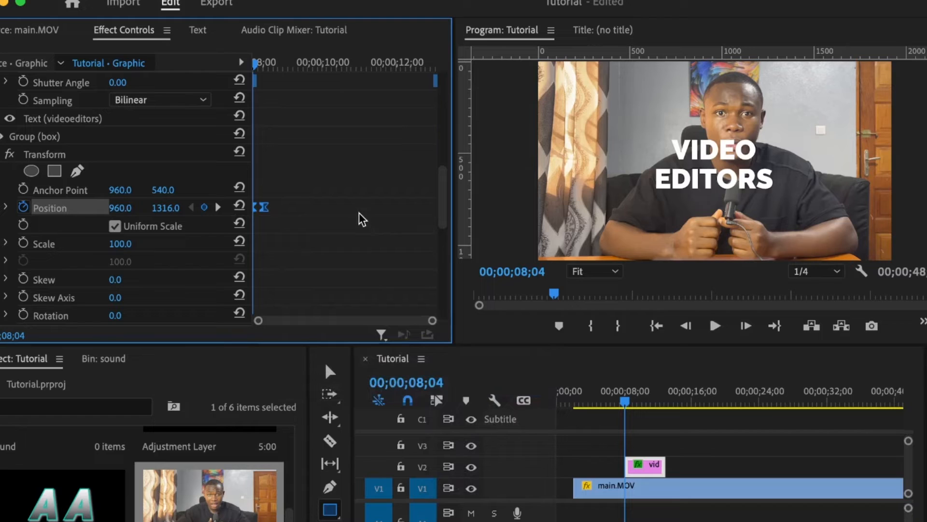
pyautogui.moveTo(433, 320); pyautogui.dragTo(384, 323)
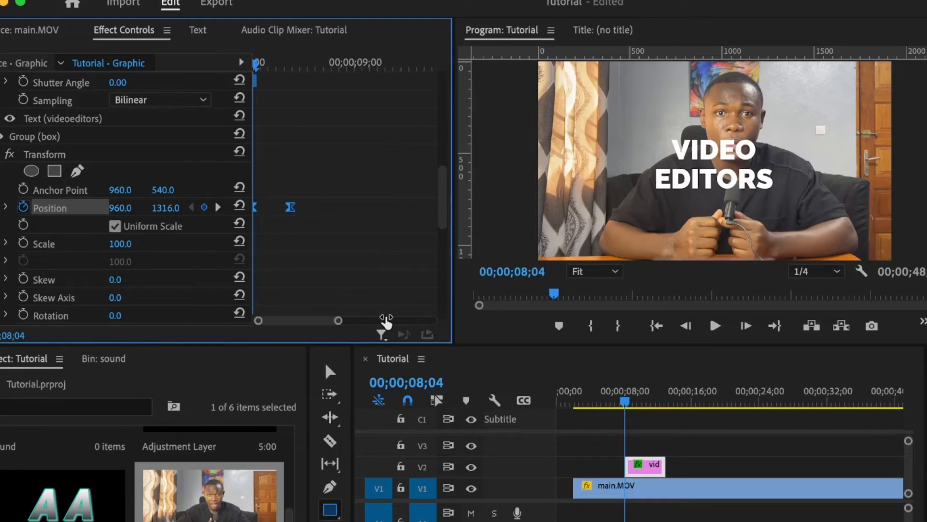
pyautogui.click(273, 67)
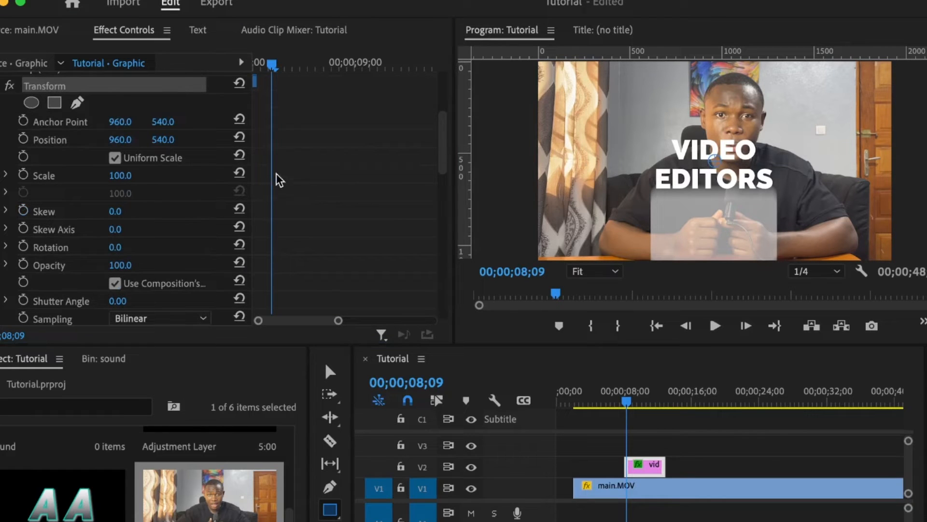
# Keyframe the box's Position at 08;09 and 08;19, starting it below the frame.
pyautogui.click(23, 139)
pyautogui.moveTo(307, 64); pyautogui.dragTo(312, 64)
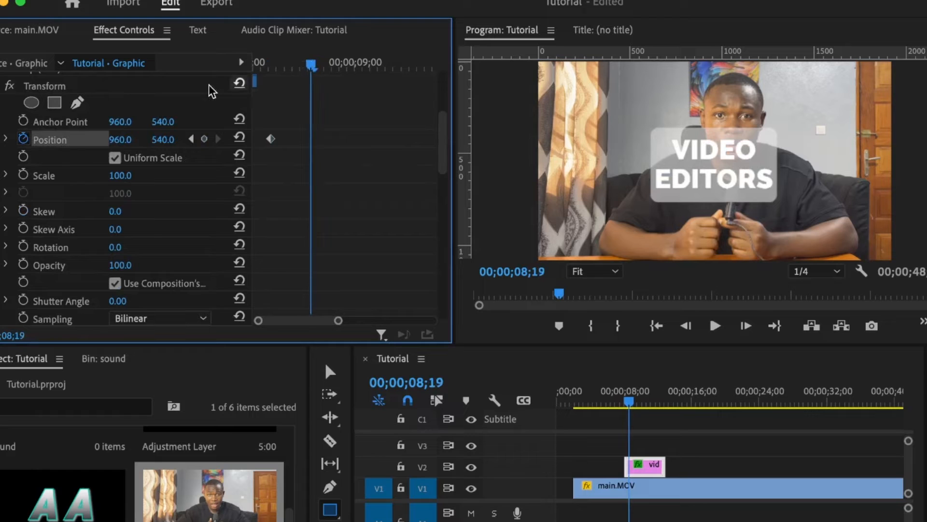
pyautogui.click(206, 140)
pyautogui.click(191, 139)
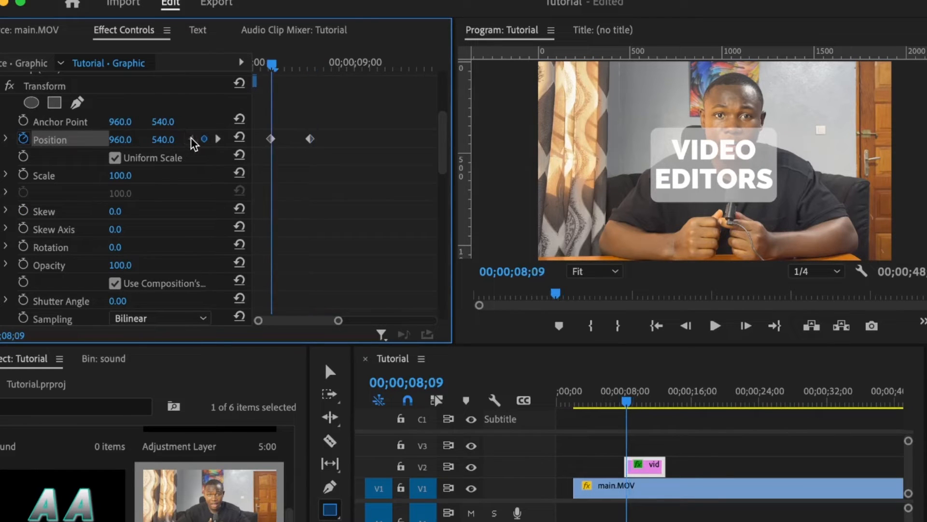
pyautogui.moveTo(163, 140); pyautogui.dragTo(508, 140)
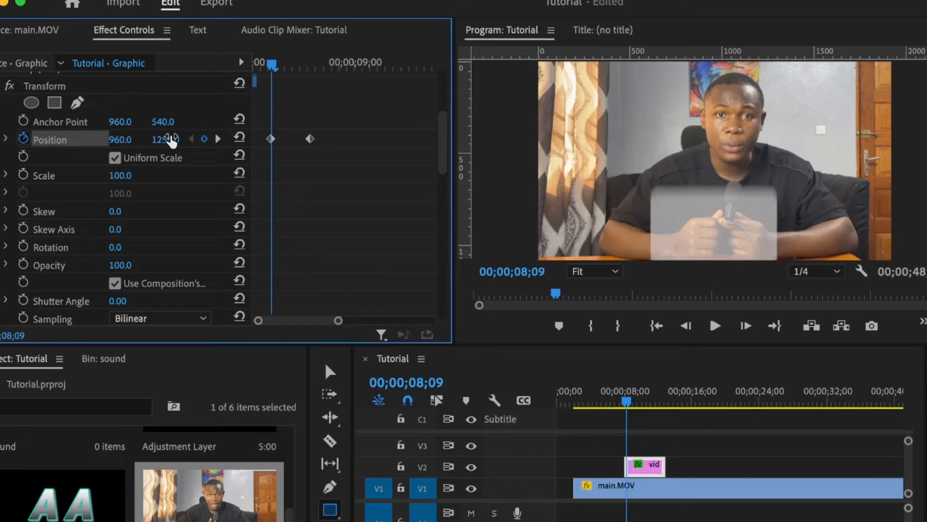
# Give the box keyframes Bezier easing and its own 360 shutter angle instead of the sequence's.
pyautogui.moveTo(352, 106); pyautogui.dragTo(236, 150)
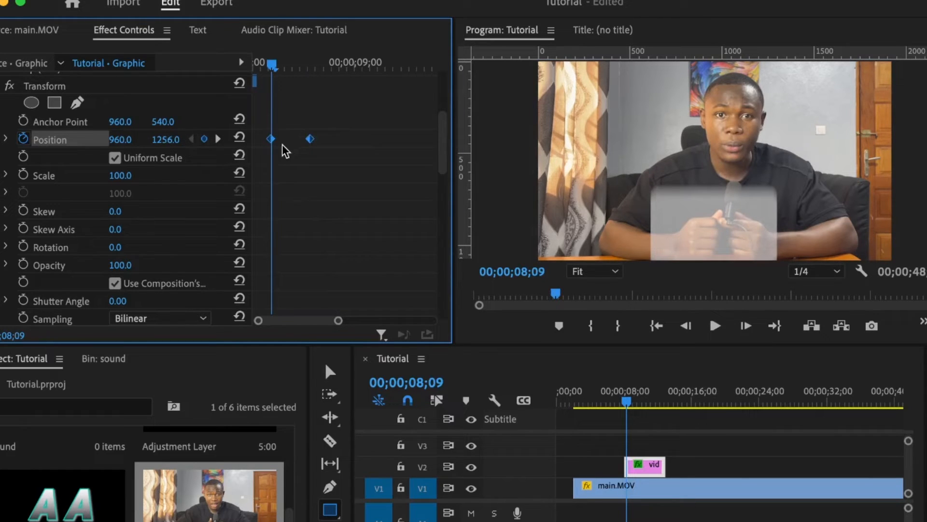
pyautogui.rightClick(307, 143)
pyautogui.moveTo(410, 307)
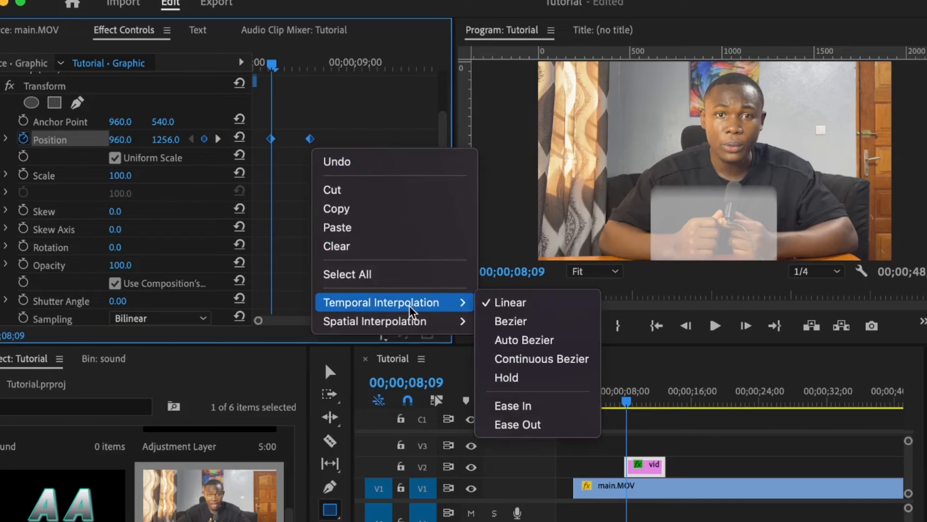
pyautogui.click(523, 325)
pyautogui.scroll(-3, 320, 224)
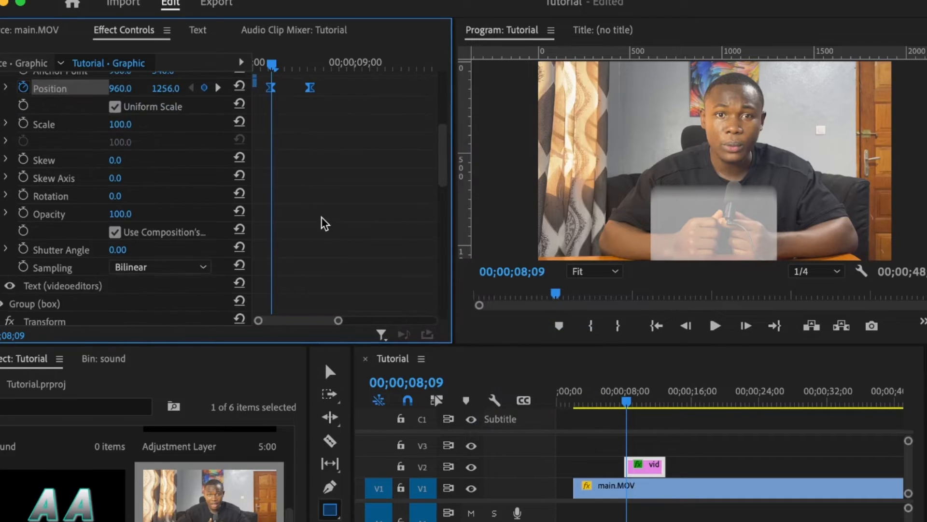
pyautogui.click(115, 232)
pyautogui.click(116, 249)
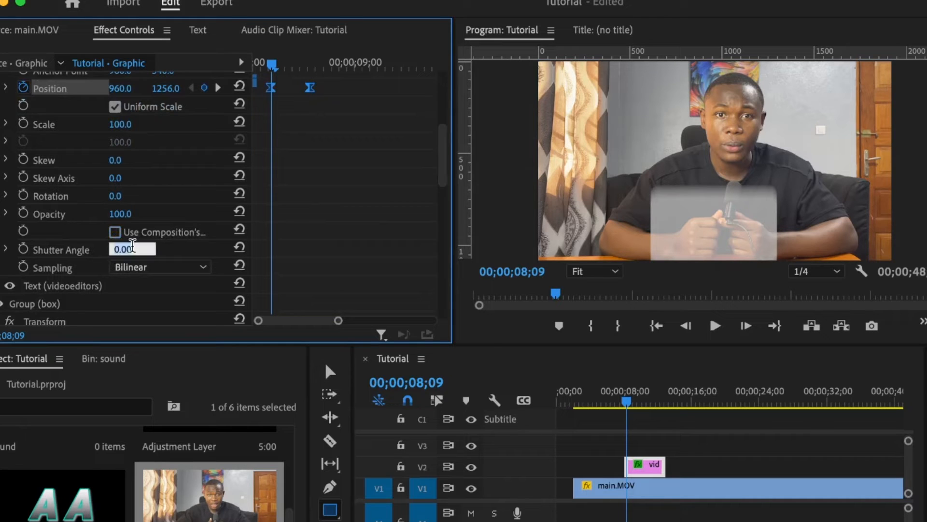
pyautogui.write('360')
pyautogui.press('Return')
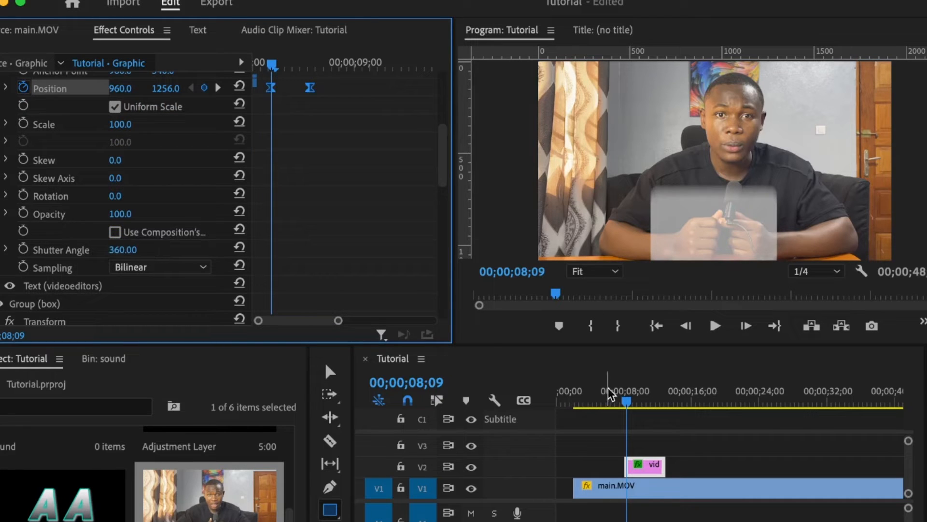
# Play and scrub through the rise-in animation, then select the VIDEO EDITORS graphic clip on V2.
pyautogui.click(619, 397)
pyautogui.press('space')
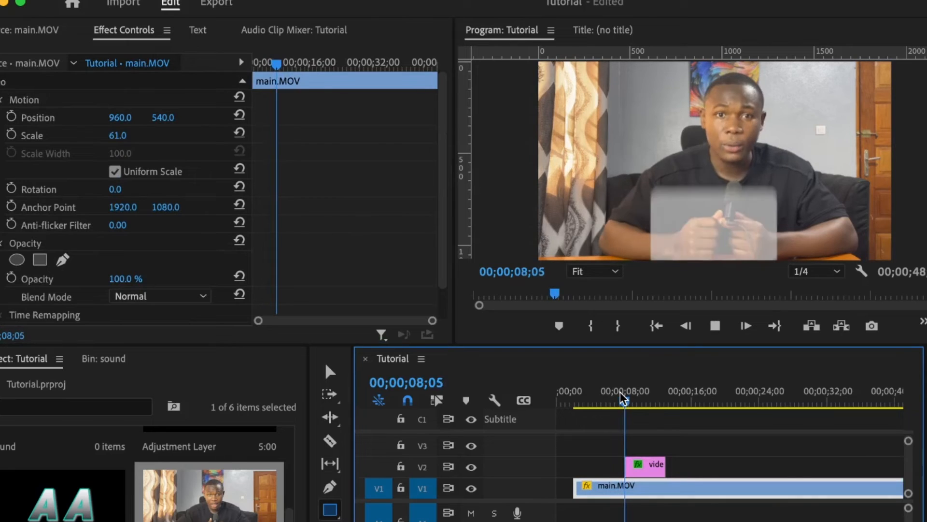
pyautogui.click(626, 400)
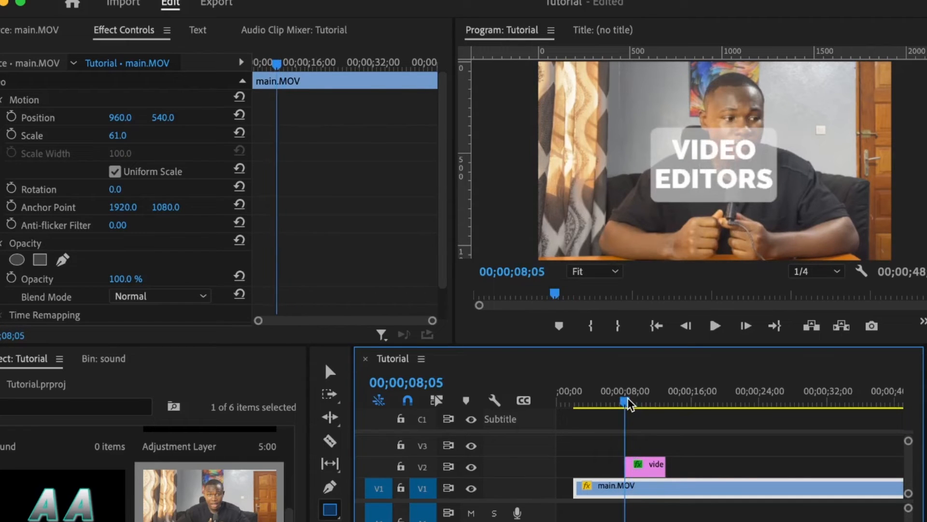
pyautogui.moveTo(627, 401); pyautogui.dragTo(636, 402)
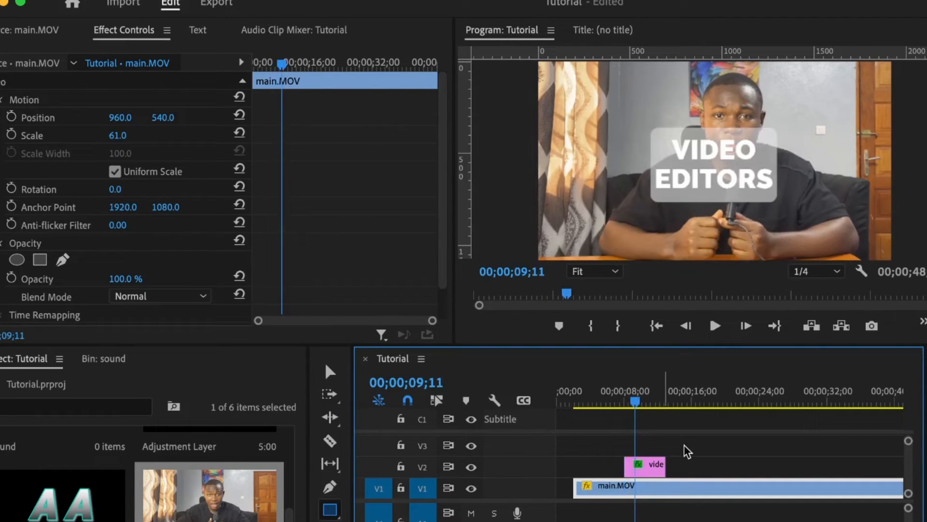
pyautogui.click(650, 466)
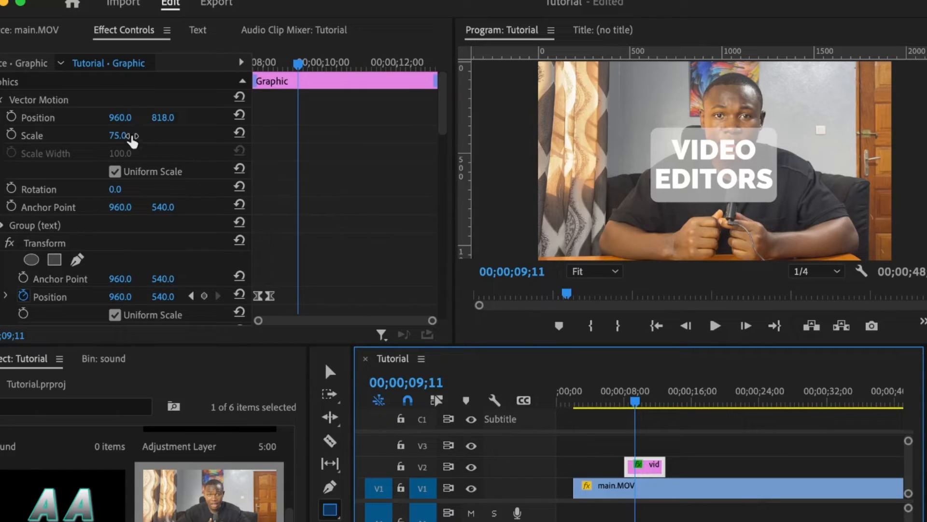
pyautogui.click(118, 140)
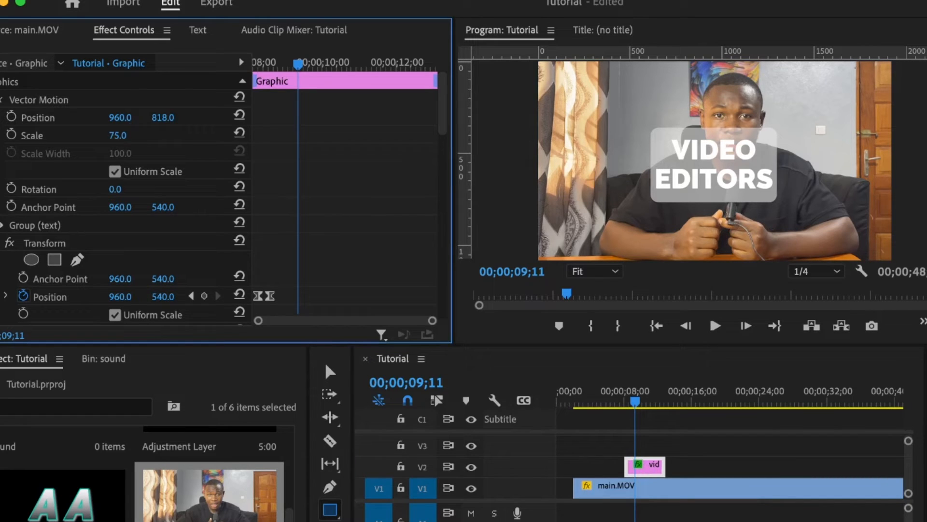
# Set the graphic's Vector Motion Scale to 50 and drag Position Y down to 1058.
pyautogui.write('50')
pyautogui.press('Return')
pyautogui.moveTo(168, 120); pyautogui.dragTo(285, 119)
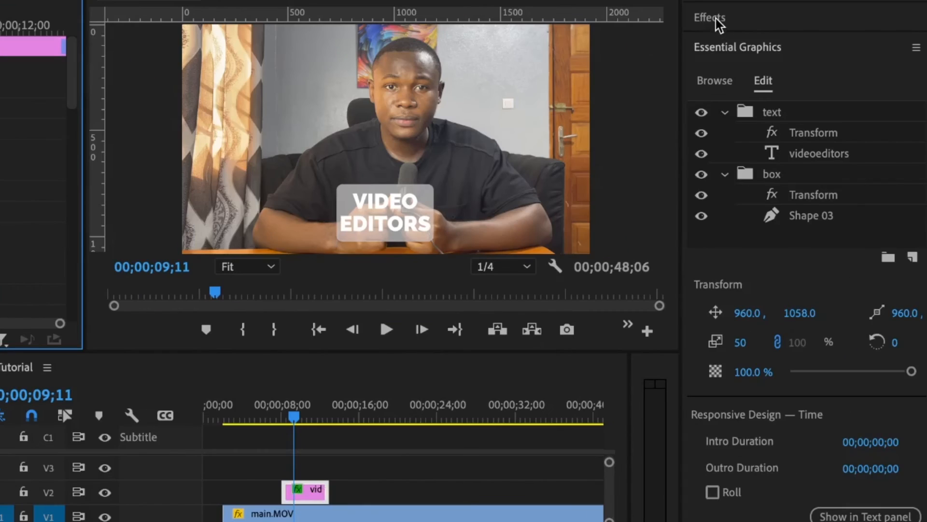
# Search the Effects panel for 'vr dig' and apply VR Digital Glitch to the graphic.
pyautogui.click(715, 19)
pyautogui.click(756, 45)
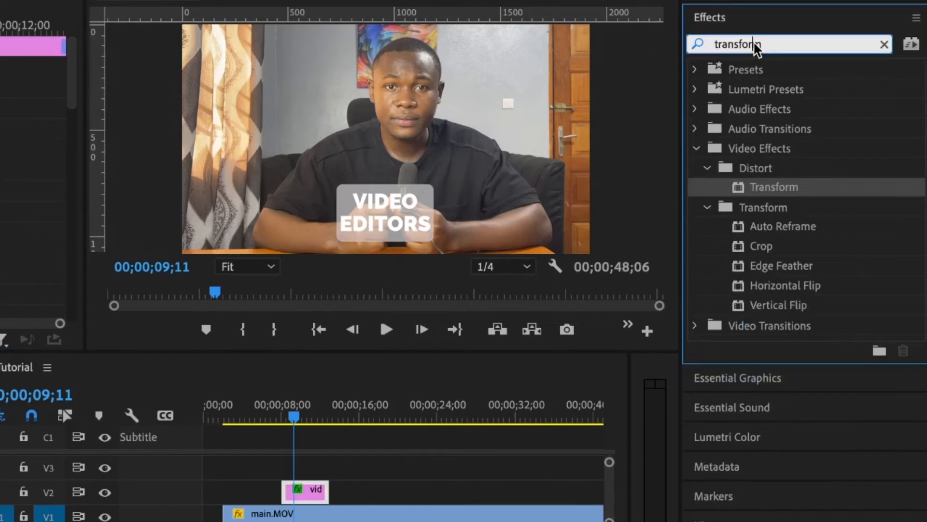
pyautogui.write('vr dig')
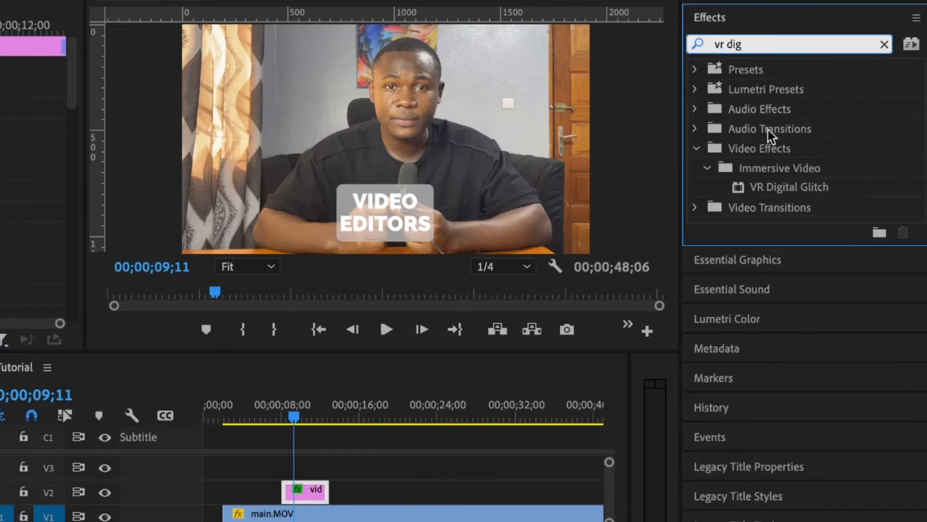
pyautogui.doubleClick(781, 187)
# Place the VR Digital Glitch layer at the top, above both the text and box groups.
pyautogui.click(719, 19)
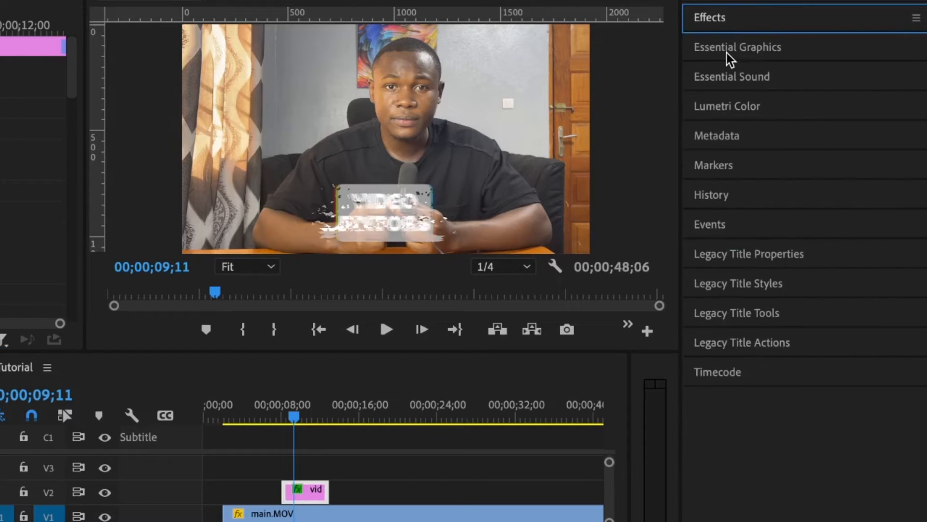
pyautogui.click(727, 51)
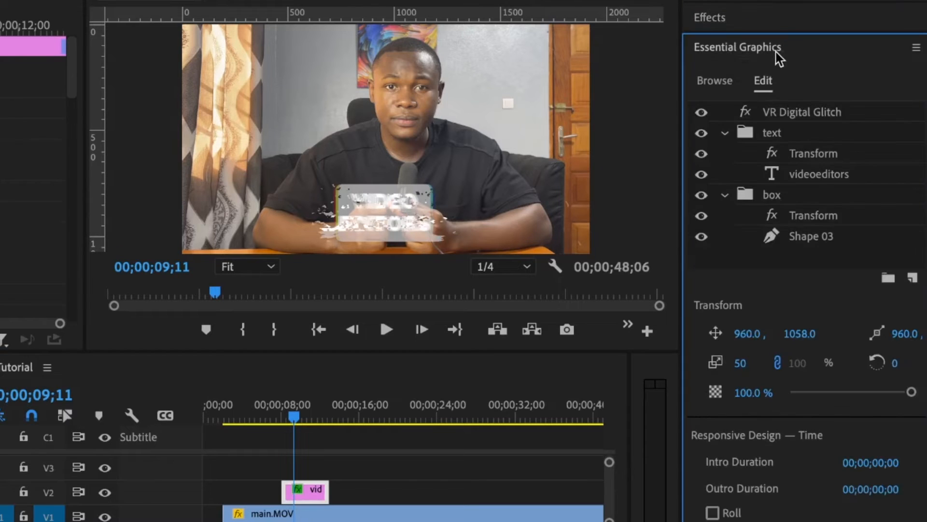
pyautogui.click(789, 116)
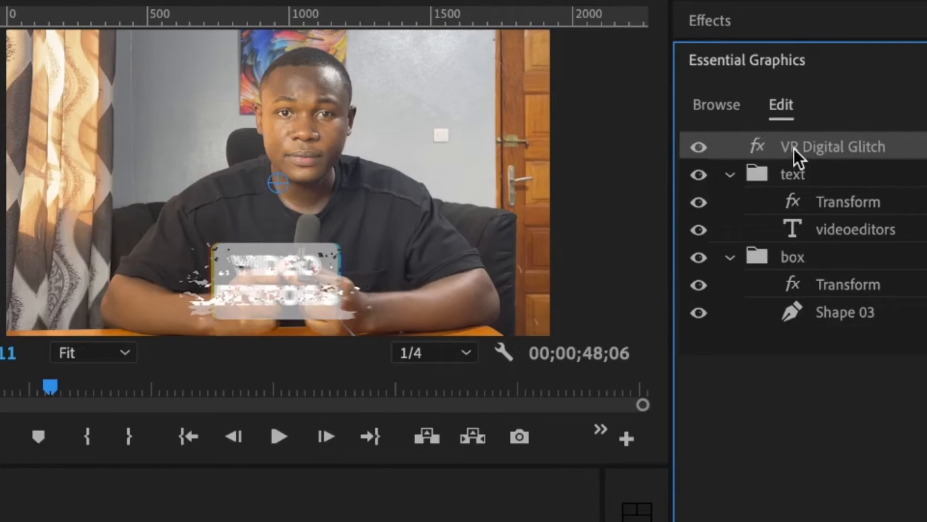
pyautogui.moveTo(796, 145); pyautogui.dragTo(835, 283)
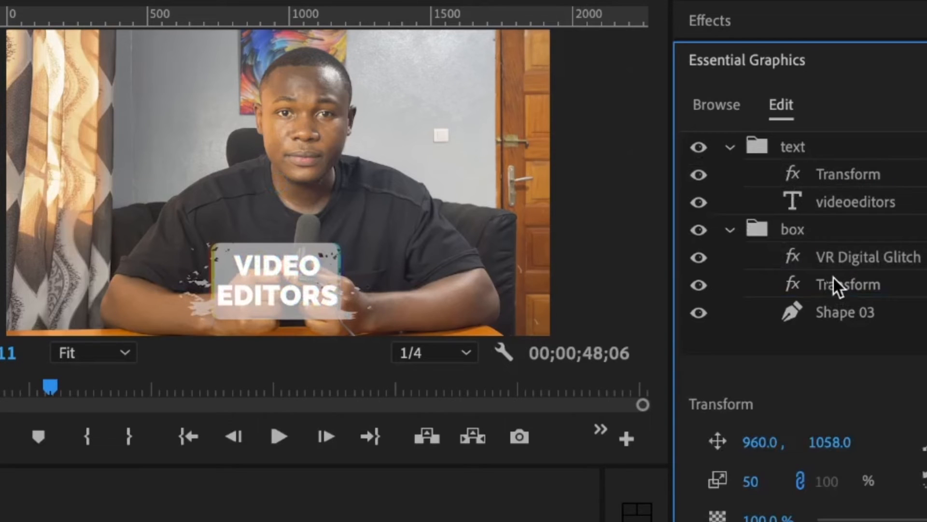
pyautogui.moveTo(841, 261); pyautogui.dragTo(801, 135)
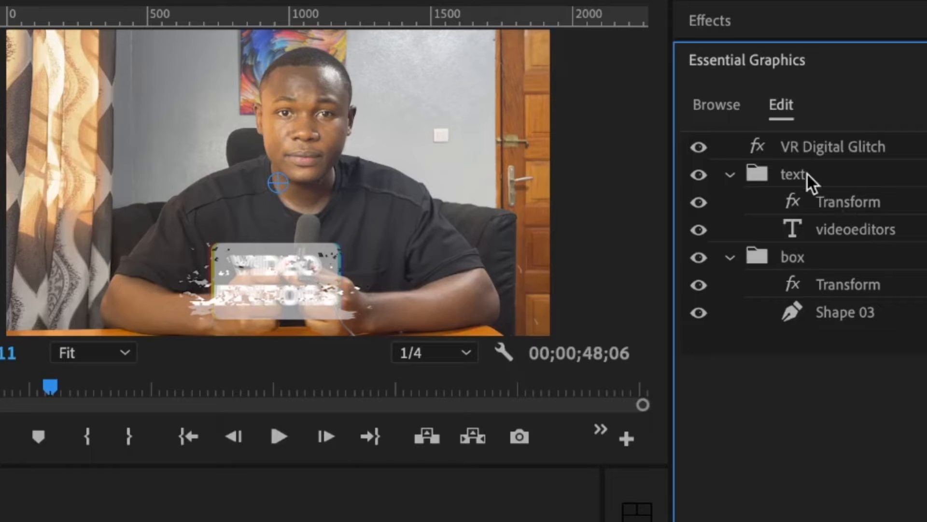
pyautogui.click(796, 147)
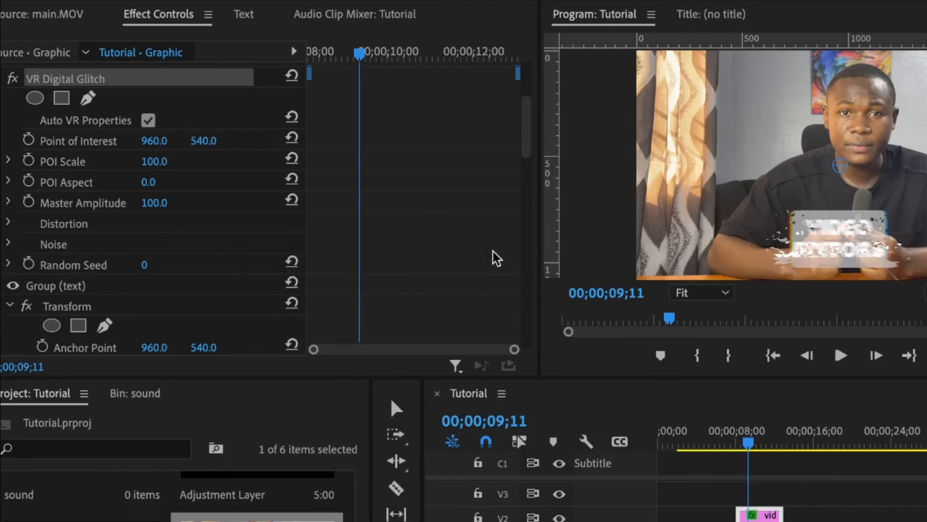
# Enable Random Seed keyframing and add Random Seed and POI Scale keyframes at 8;21.
pyautogui.click(311, 52)
pyautogui.hotkey('shift', 'Left')
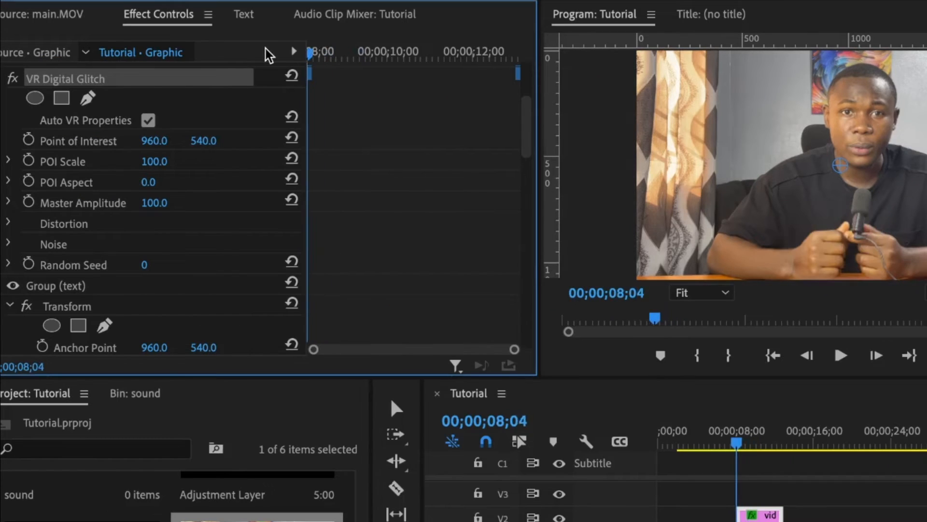
pyautogui.scroll(-1, 327, 149)
pyautogui.scroll(2, 456, 212)
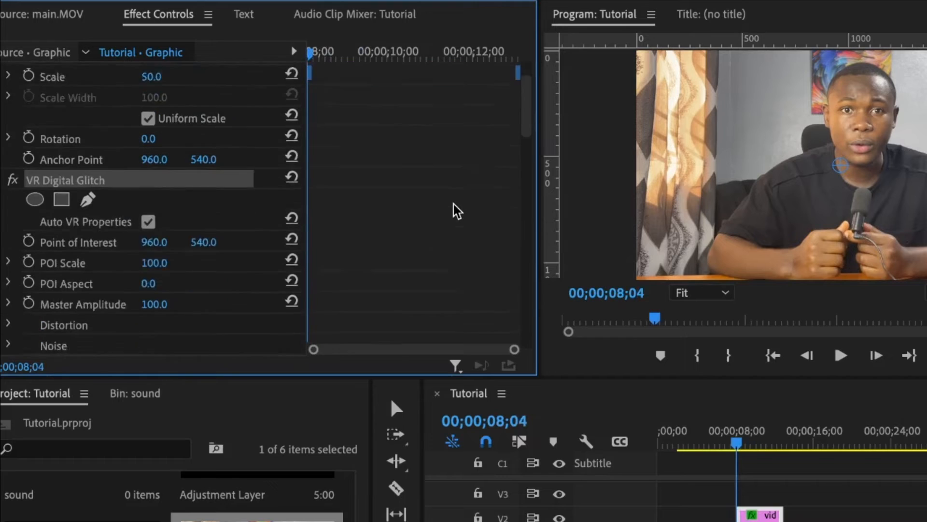
pyautogui.scroll(-1, 455, 210)
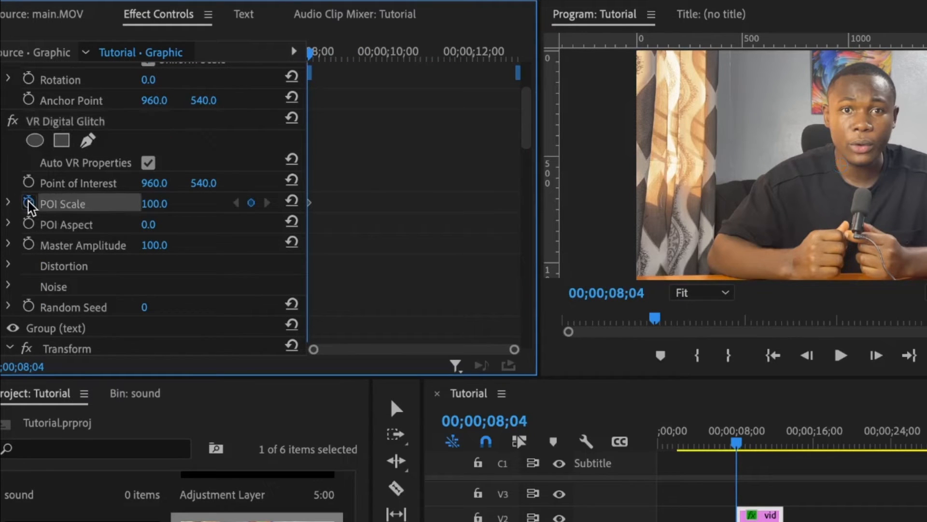
pyautogui.click(30, 307)
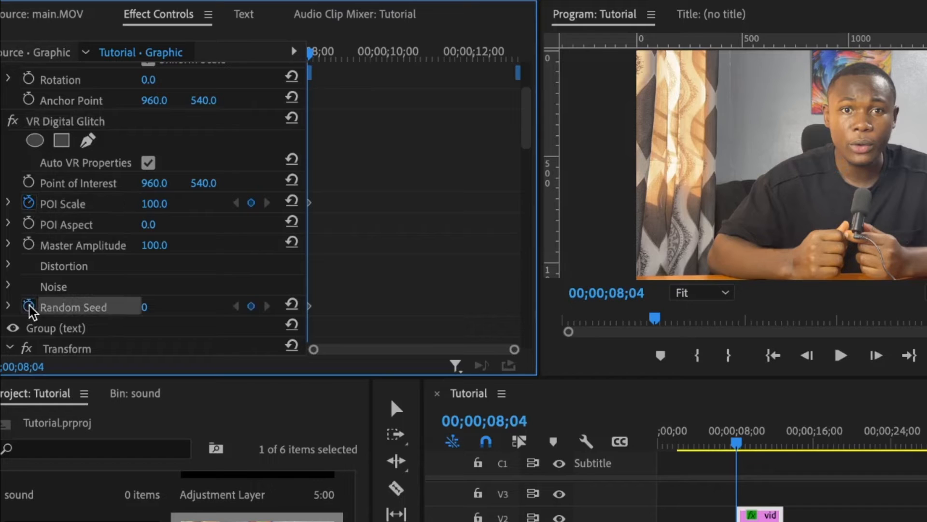
pyautogui.scroll(-3, 390, 156)
pyautogui.scroll(1, 390, 155)
pyautogui.click(332, 50)
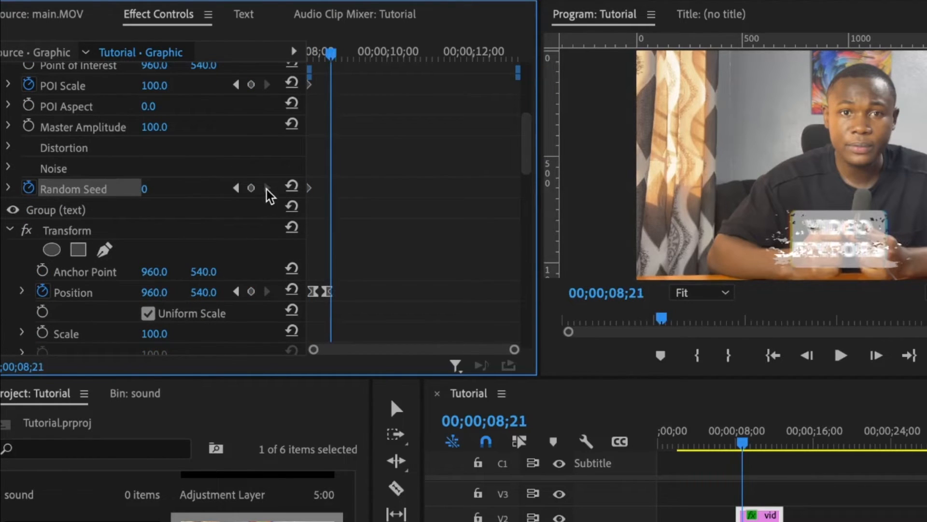
pyautogui.click(251, 188)
pyautogui.click(251, 86)
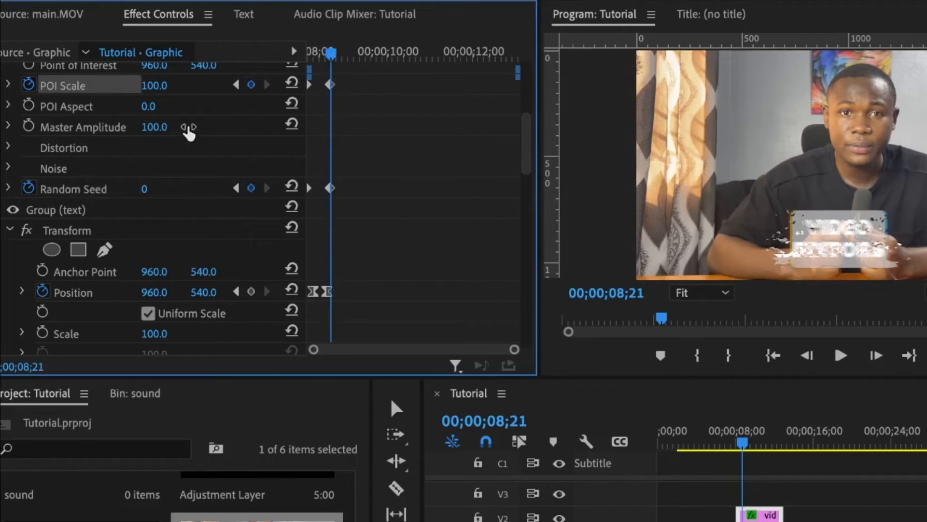
# Set POI Scale to 0 at 8;21 and Random Seed to 100 at 8;04.
pyautogui.click(154, 85)
pyautogui.write('0')
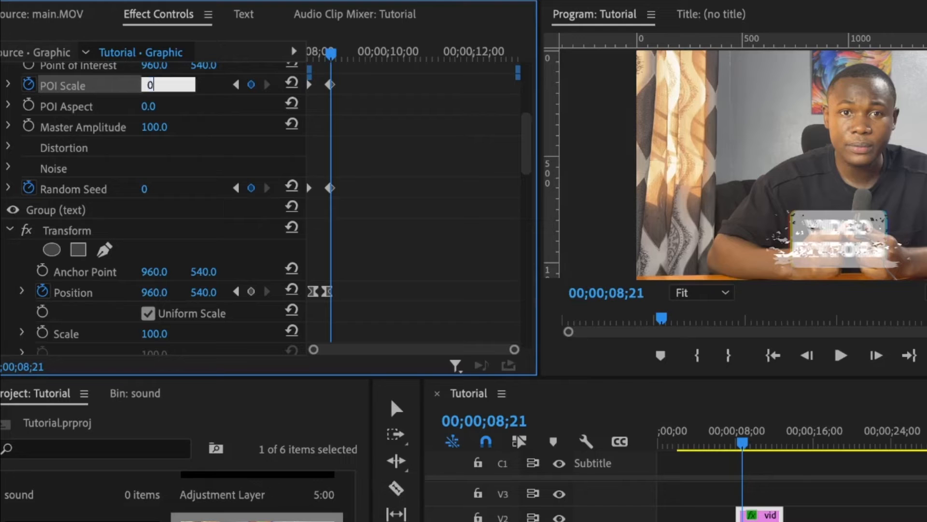
pyautogui.press('Return')
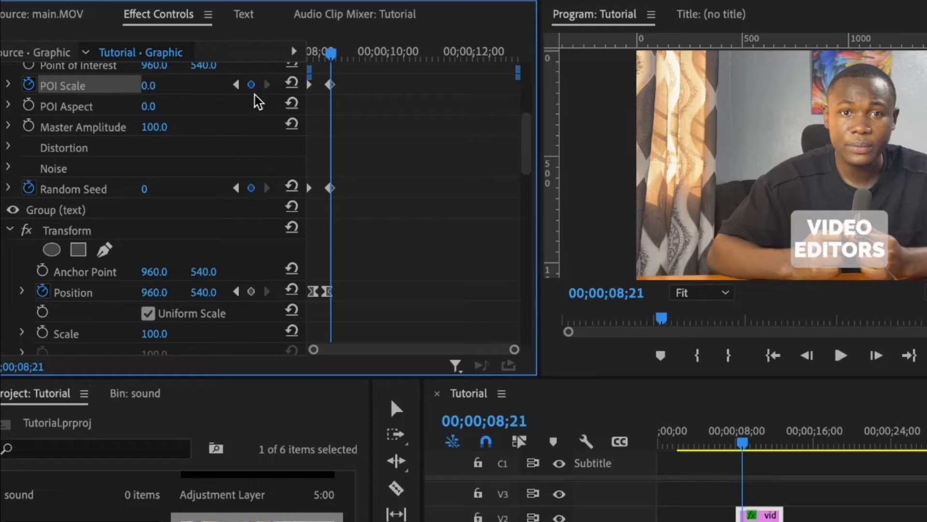
pyautogui.click(237, 86)
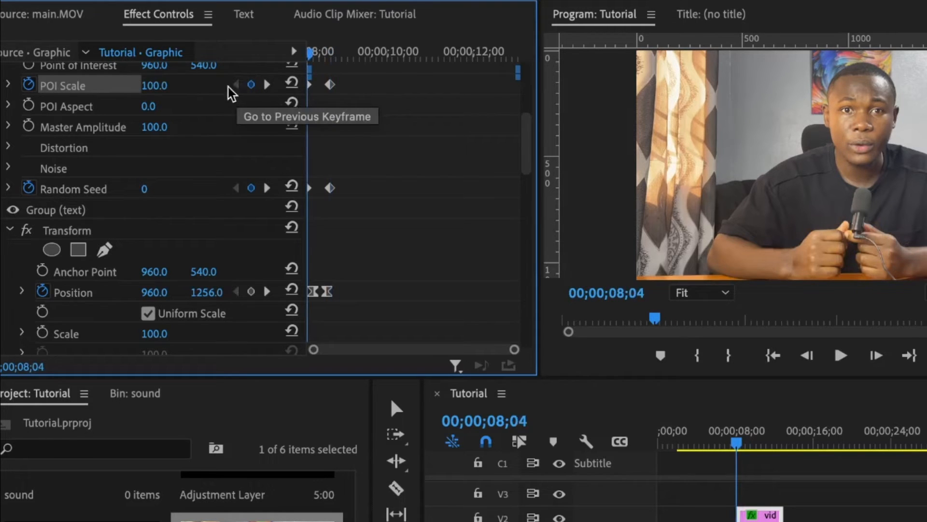
pyautogui.click(168, 81)
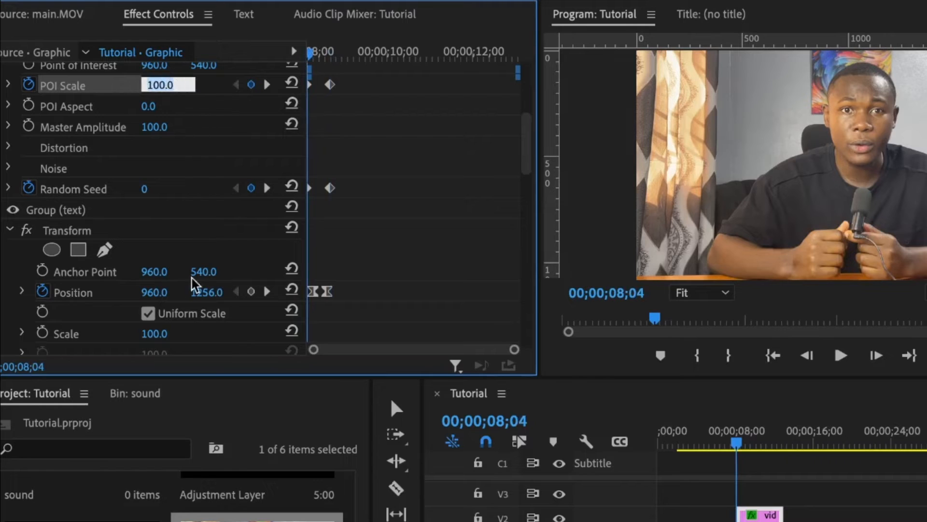
pyautogui.click(147, 189)
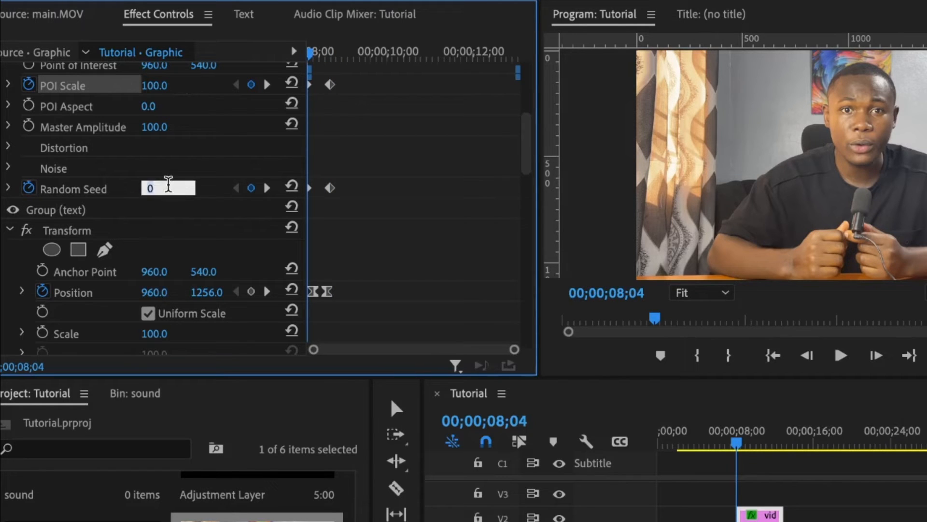
pyautogui.write('100')
pyautogui.press('Return')
pyautogui.moveTo(356, 73); pyautogui.dragTo(291, 186)
pyautogui.rightClick(331, 189)
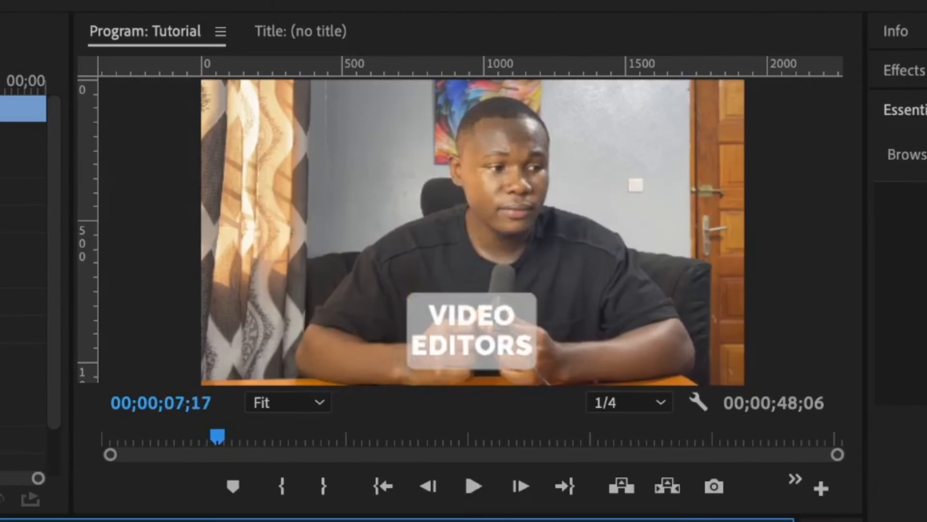
# Play the sequence to preview the glitch title animation.
pyautogui.press('space')
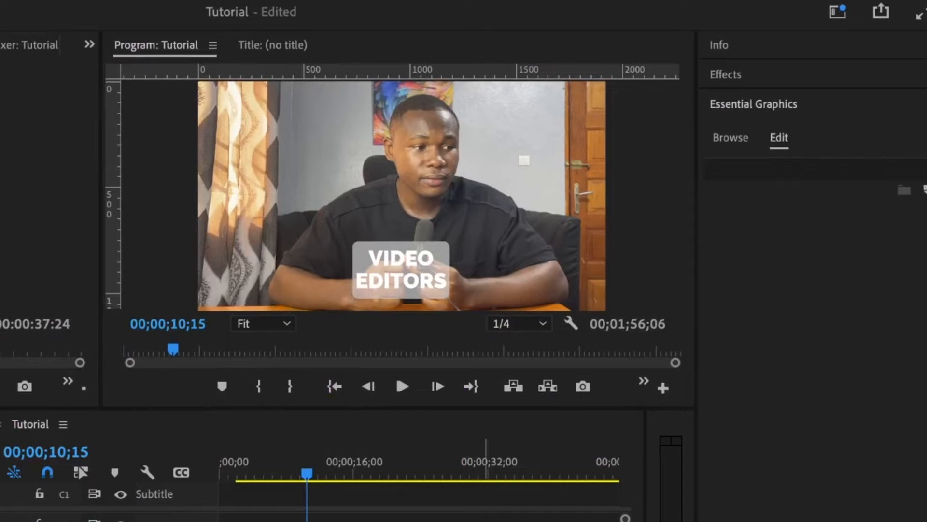
pyautogui.scroll(-5, 485, 510)
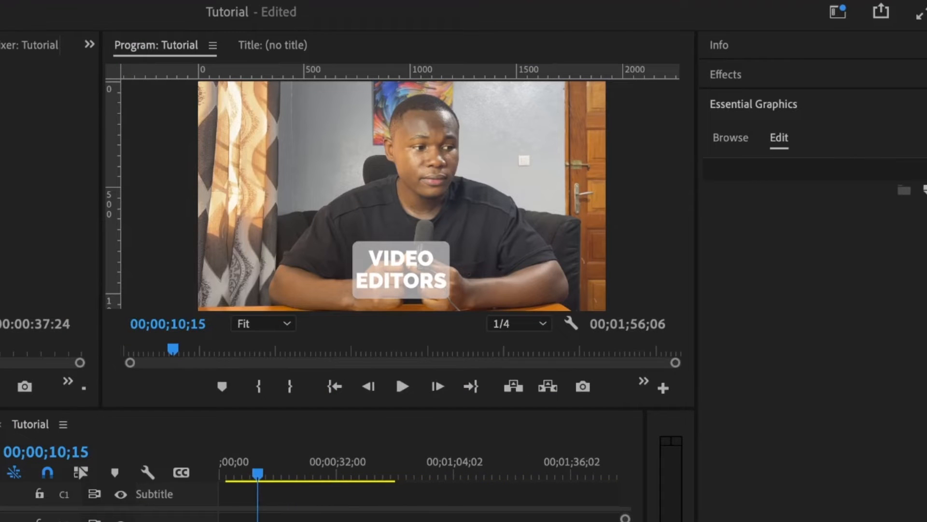
pyautogui.hscroll(3, 418, 497)
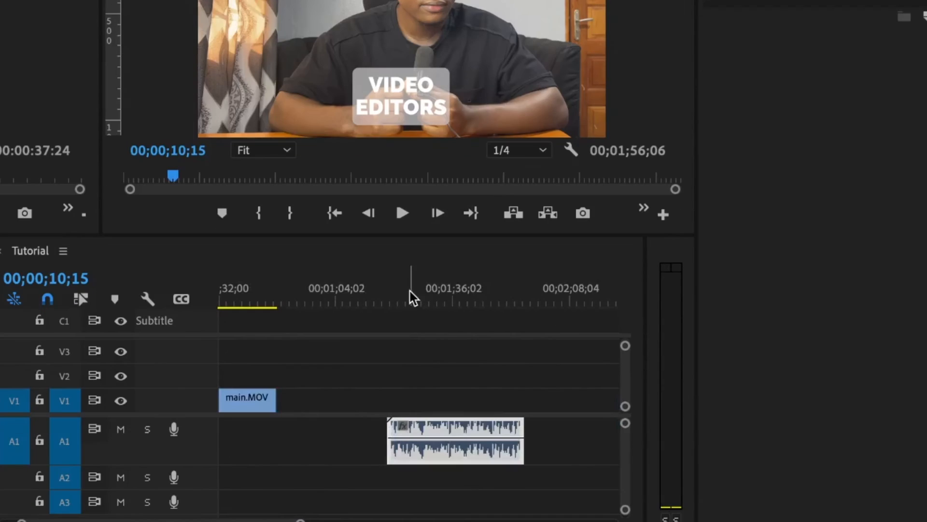
# Find a cut point near 00;01;17;00 and razor the A1 audio clip in two.
pyautogui.click(408, 464)
pyautogui.scroll(2, 390, 405)
pyautogui.hscroll(2, 390, 404)
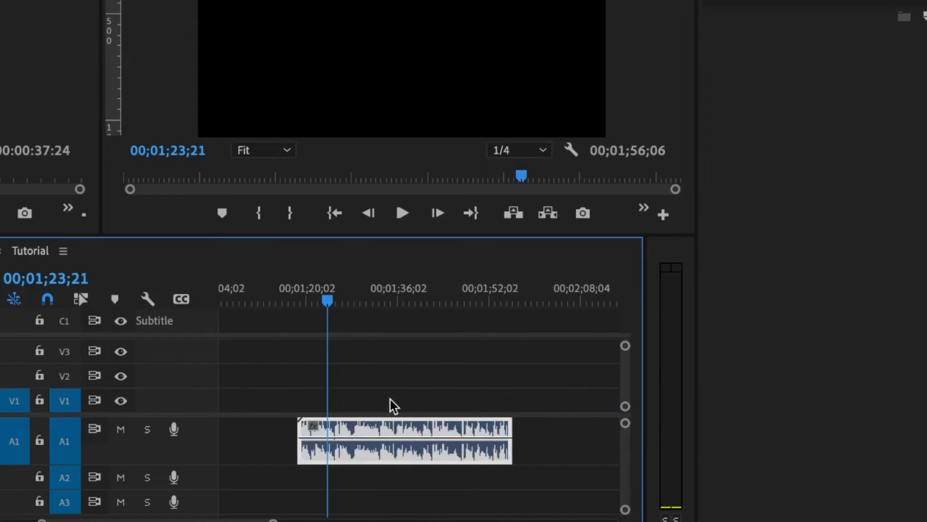
pyautogui.click(289, 297)
pyautogui.moveTo(289, 297); pyautogui.dragTo(298, 298)
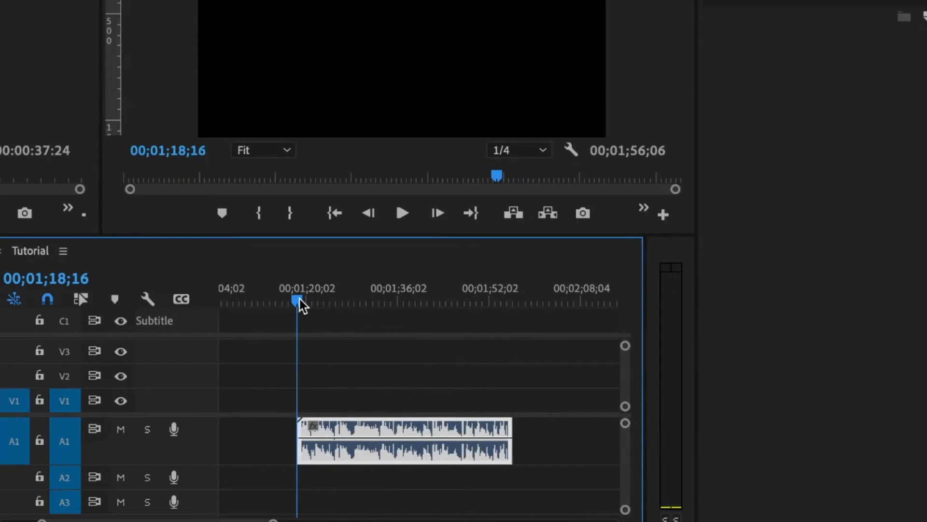
pyautogui.press('c')
pyautogui.click(323, 437)
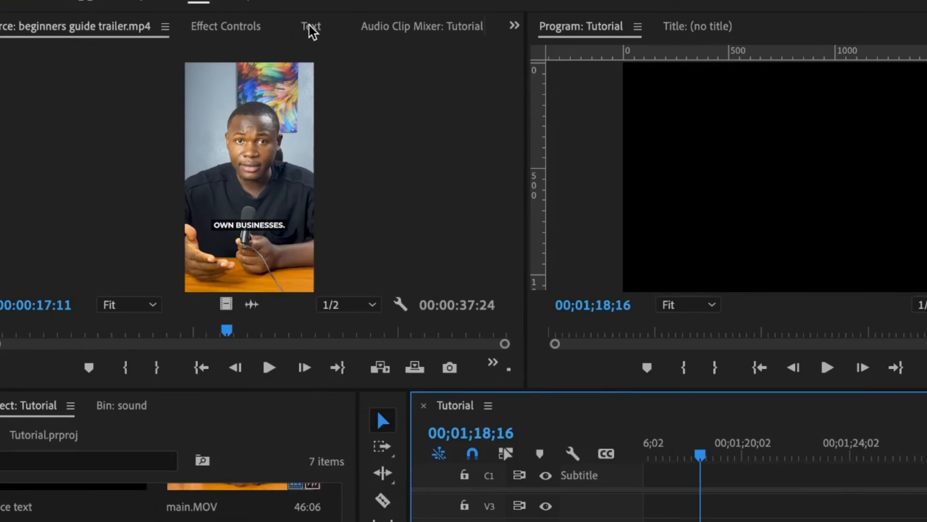
# Bring up the Text panel and show the Tutorial sequence's Transcript tab.
pyautogui.click(311, 28)
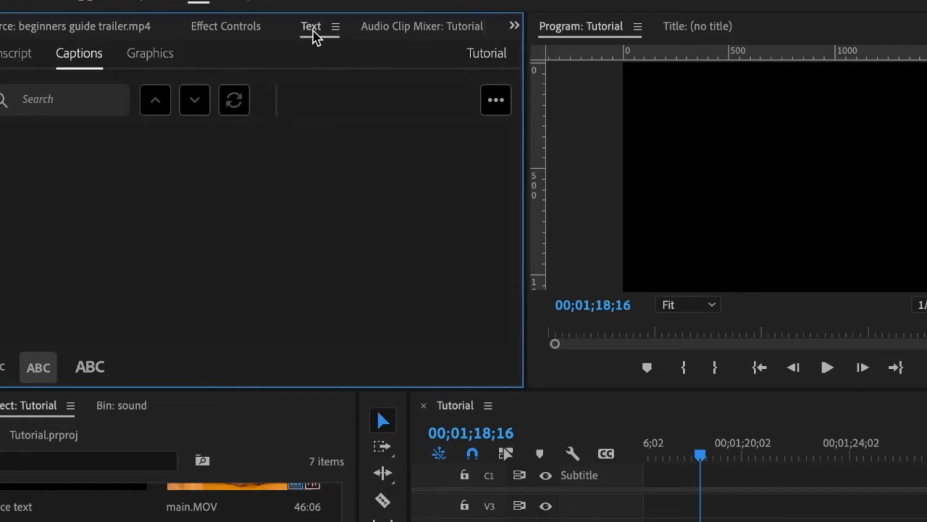
pyautogui.click(586, 4)
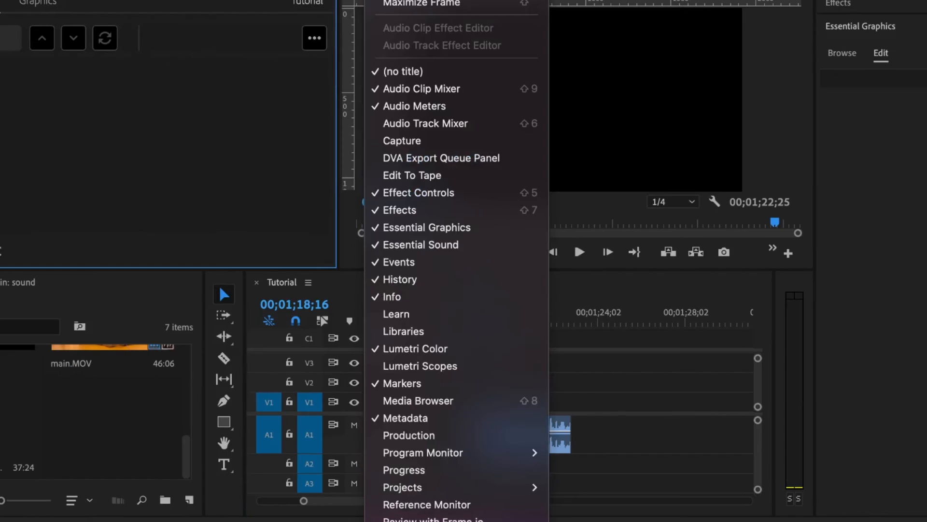
pyautogui.click(425, 418)
pyautogui.click(401, 1)
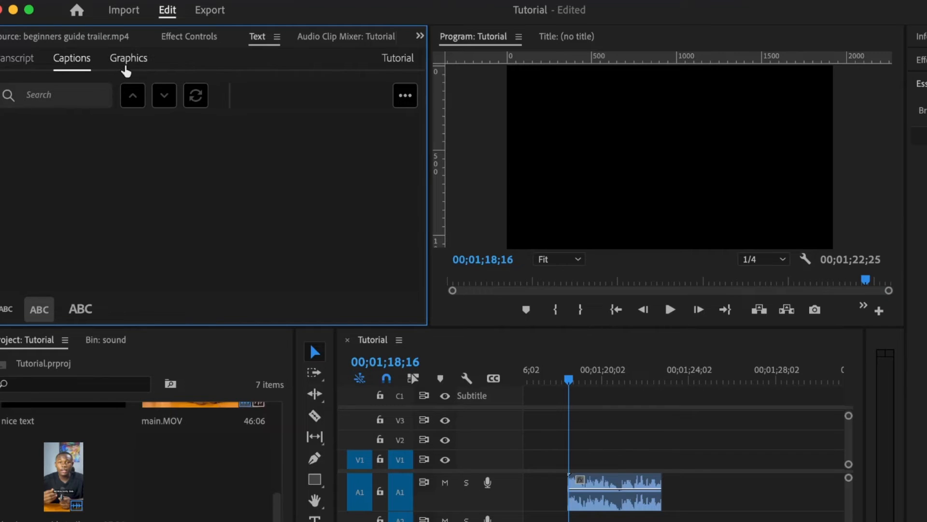
pyautogui.click(20, 64)
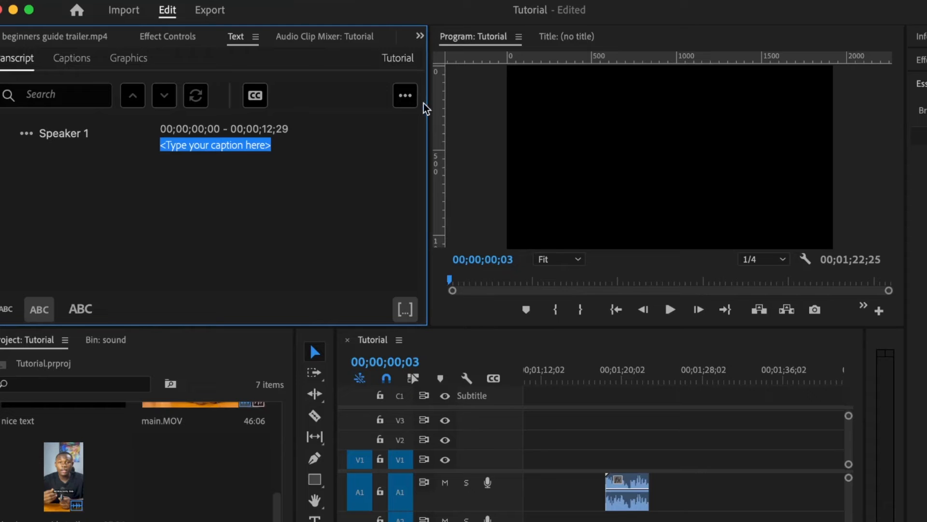
# Re-transcribe the sequence using the Audio 1 track.
pyautogui.click(405, 96)
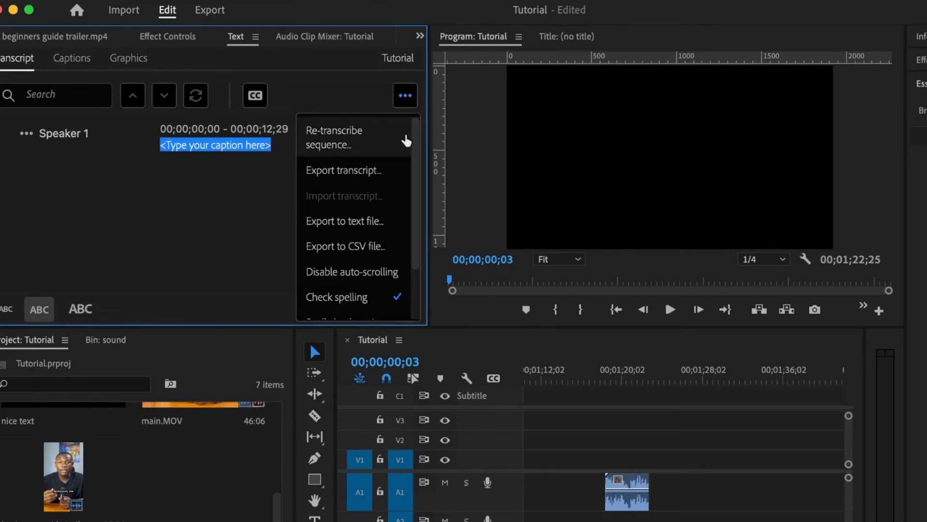
pyautogui.click(331, 148)
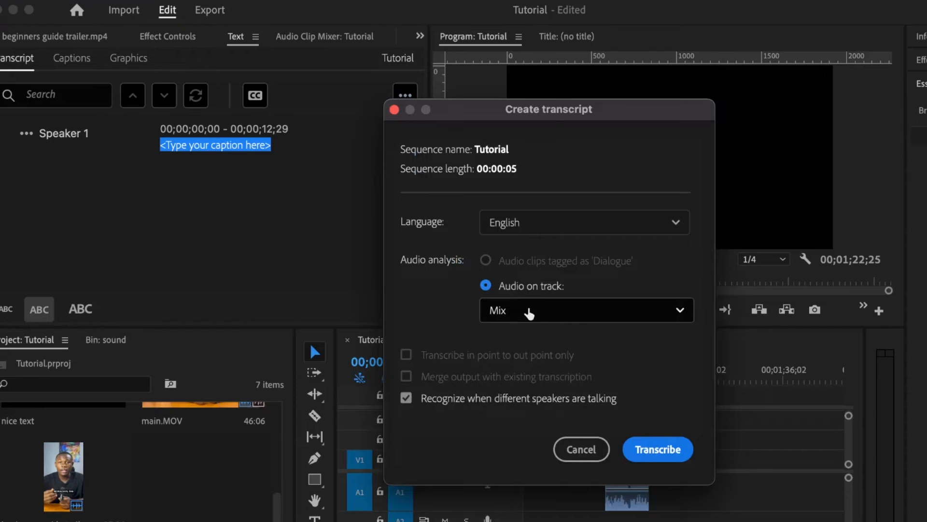
pyautogui.click(530, 314)
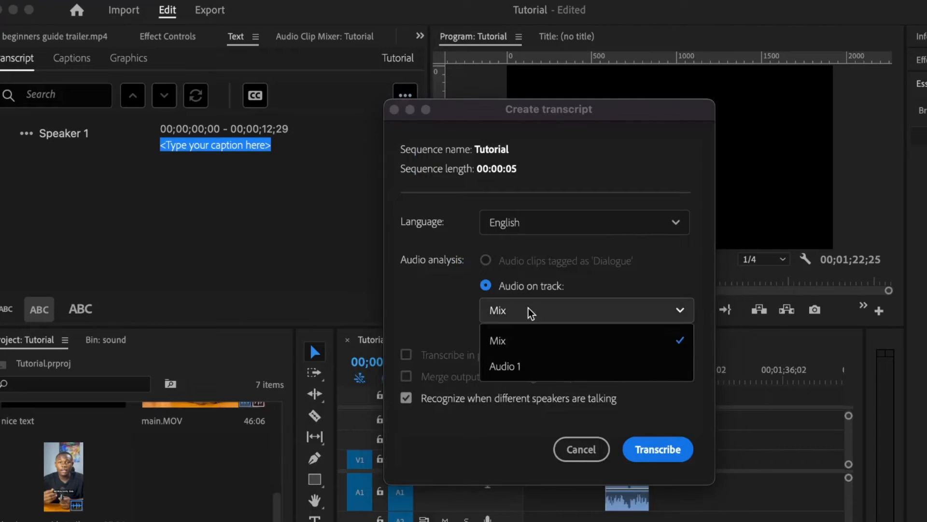
pyautogui.click(505, 369)
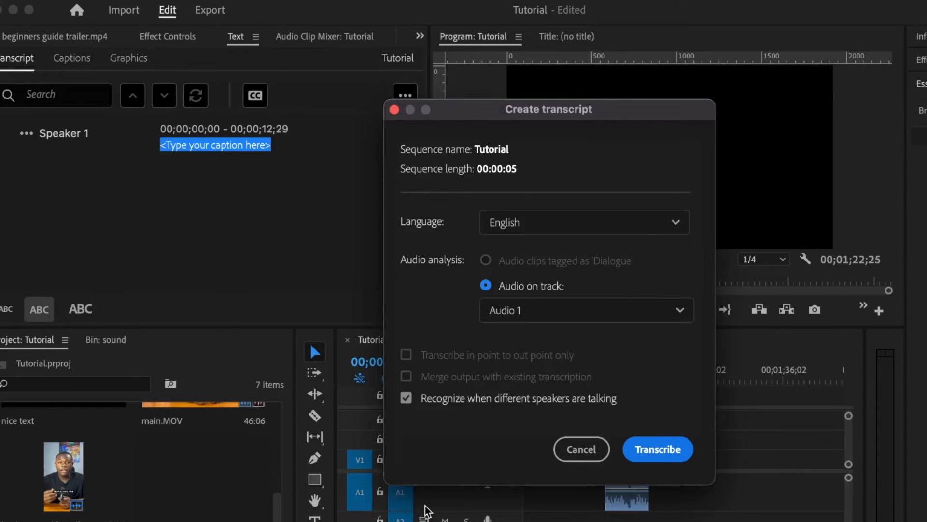
pyautogui.click(653, 457)
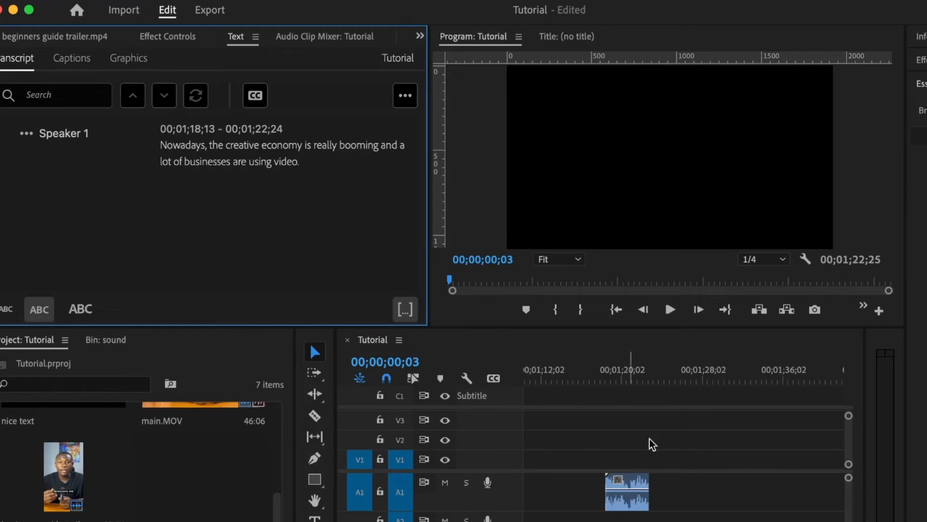
# Replace the word 'creative' with 'jhjhj' in the transcript.
pyautogui.moveTo(610, 381); pyautogui.dragTo(608, 385)
pyautogui.moveTo(607, 385); pyautogui.dragTo(616, 382)
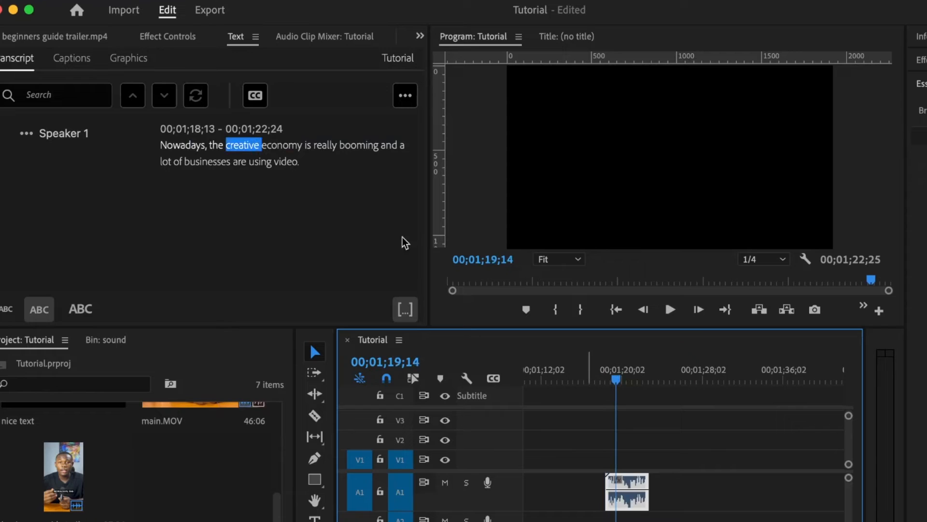
pyautogui.doubleClick(237, 150)
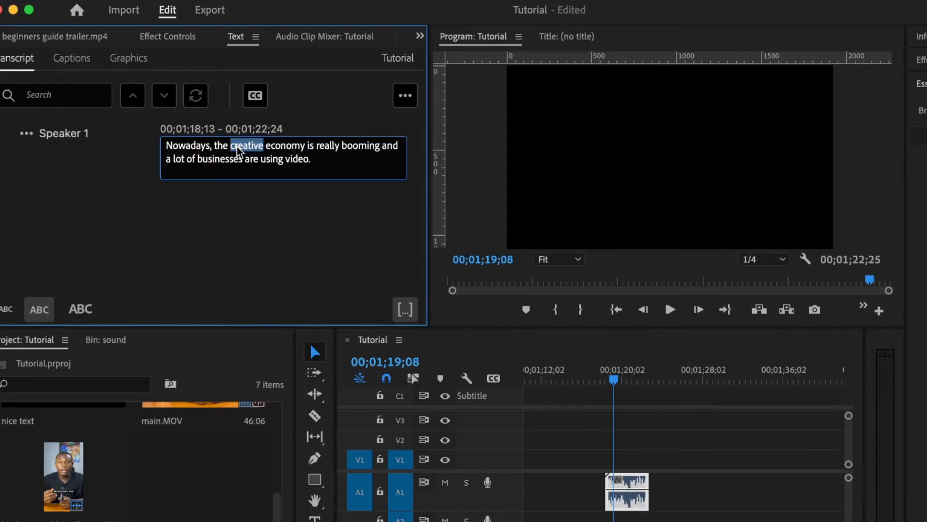
pyautogui.write('jhjhj')
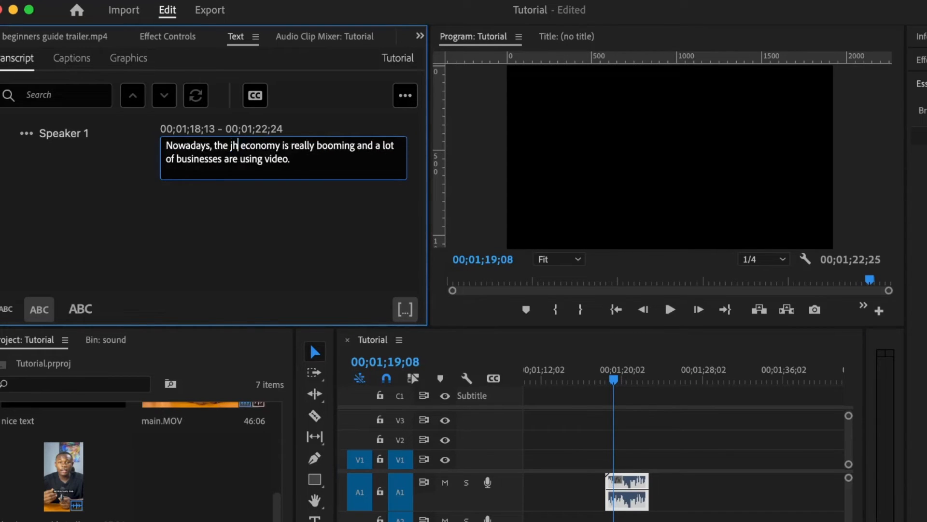
pyautogui.click(416, 208)
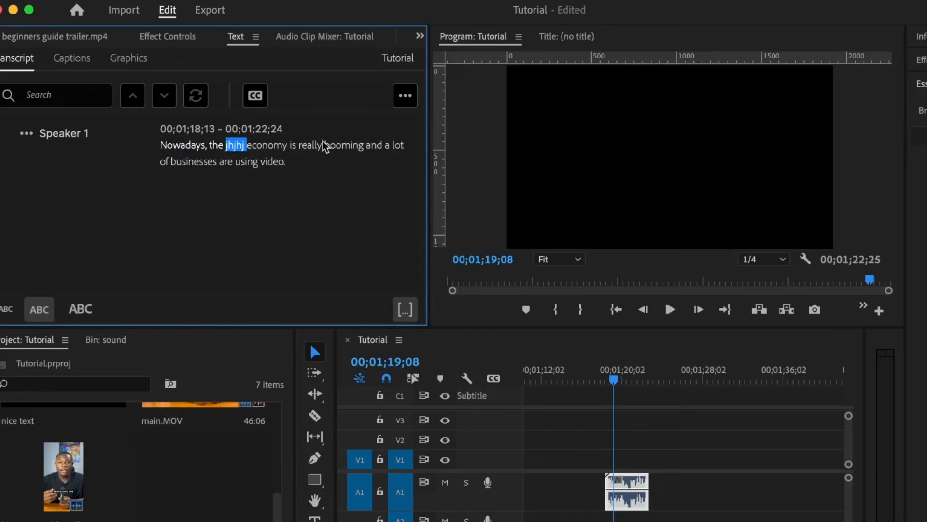
# Start Create captions from the transcript, reviewing the caption preset options under Subtitle default.
pyautogui.click(255, 99)
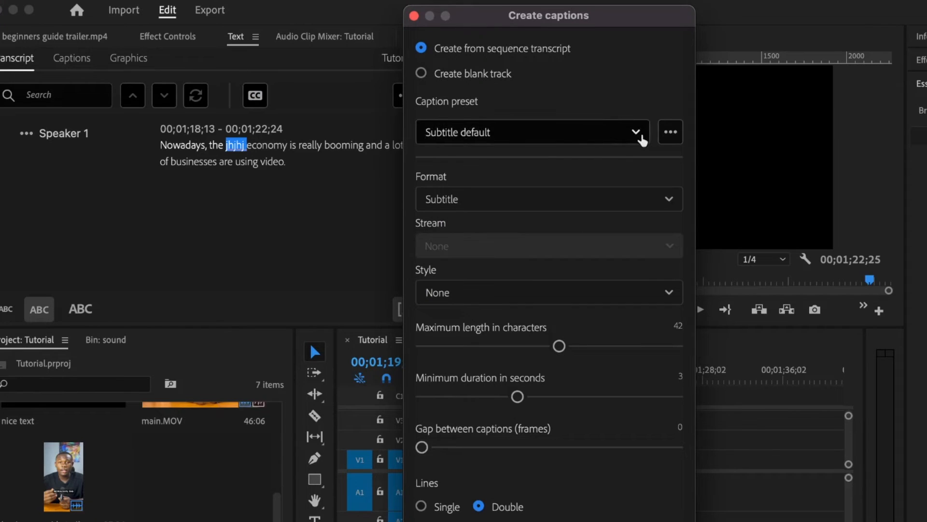
pyautogui.click(669, 140)
pyautogui.click(617, 108)
pyautogui.click(671, 130)
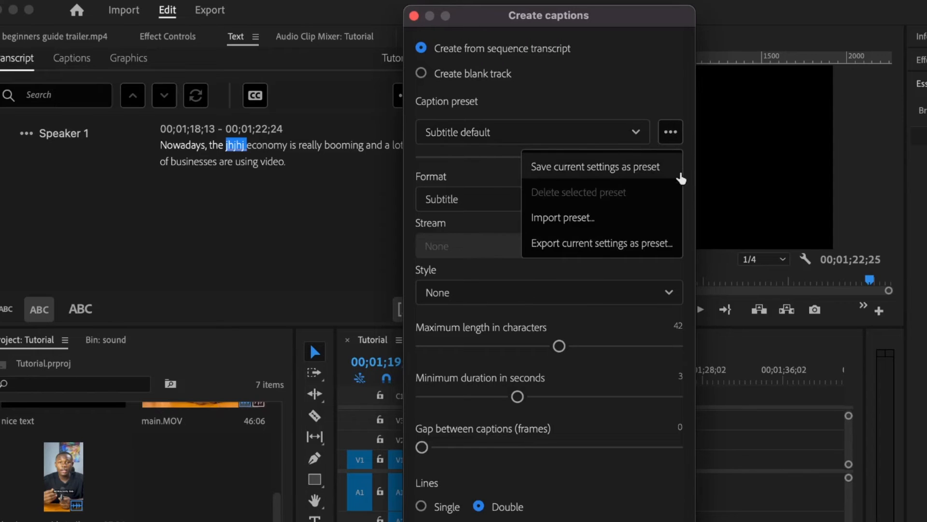
pyautogui.click(596, 59)
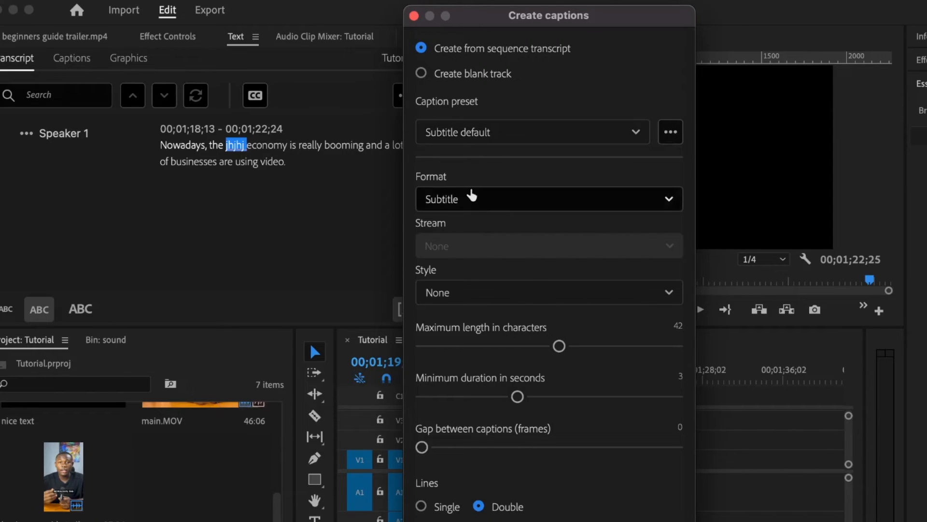
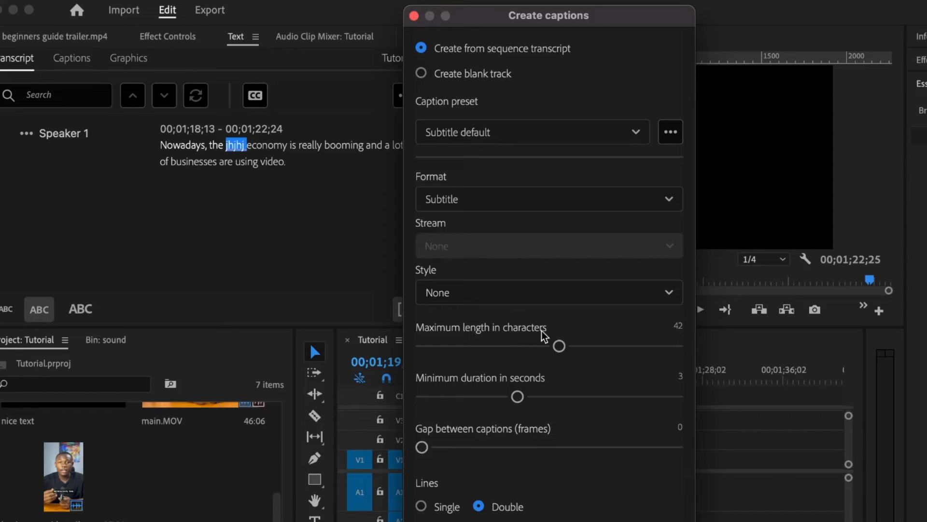
# Create single-line captions with a 16-character maximum length and a 1.6-second minimum duration.
pyautogui.moveTo(482, 351); pyautogui.dragTo(457, 346)
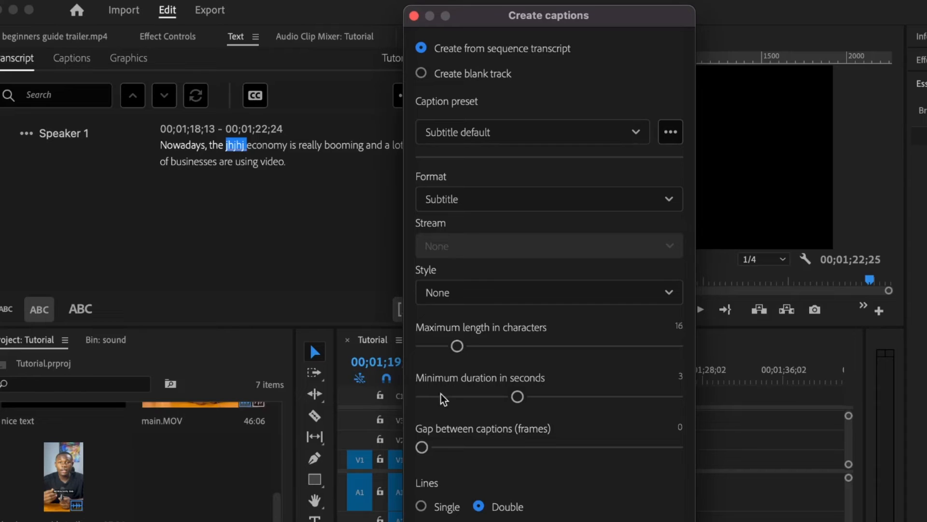
pyautogui.click(456, 397)
pyautogui.moveTo(456, 404); pyautogui.dragTo(441, 400)
pyautogui.click(421, 506)
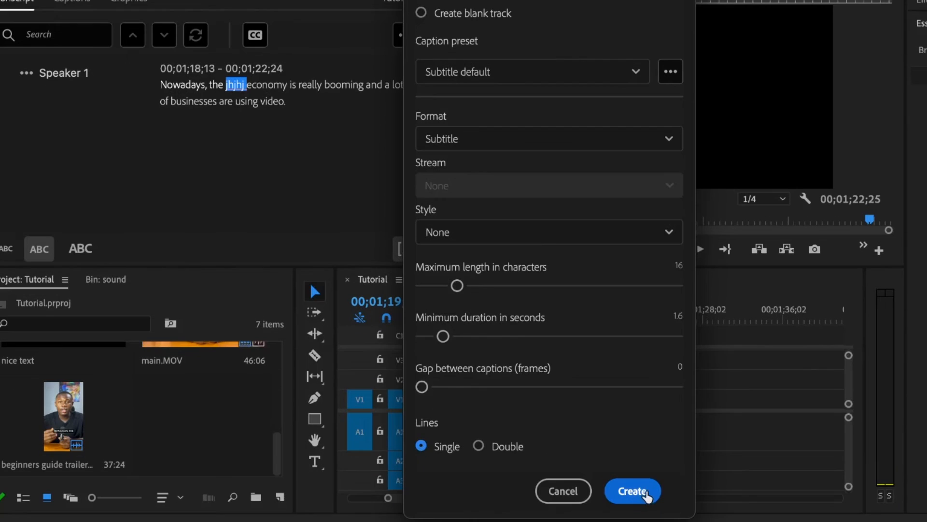
pyautogui.click(632, 490)
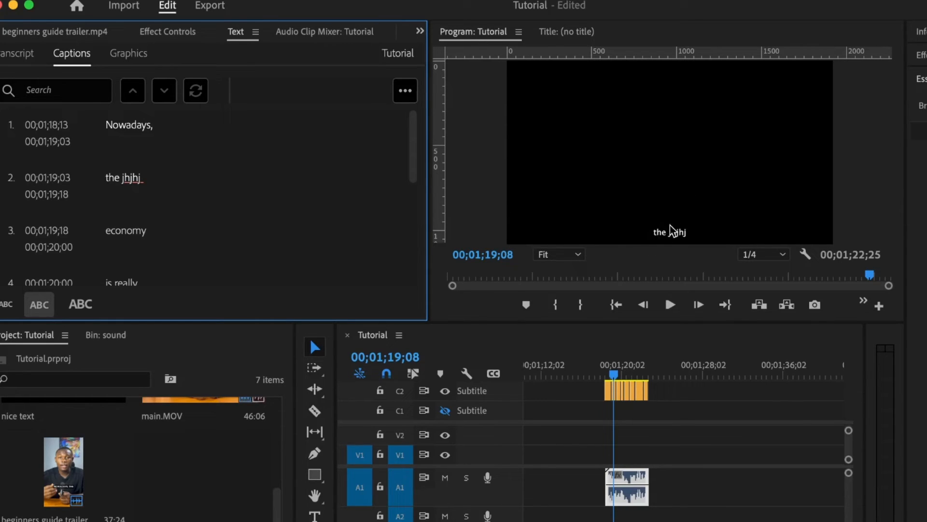
# Select all caption clips, turn on a white background box and turn off the shadow.
pyautogui.moveTo(671, 414); pyautogui.dragTo(595, 376)
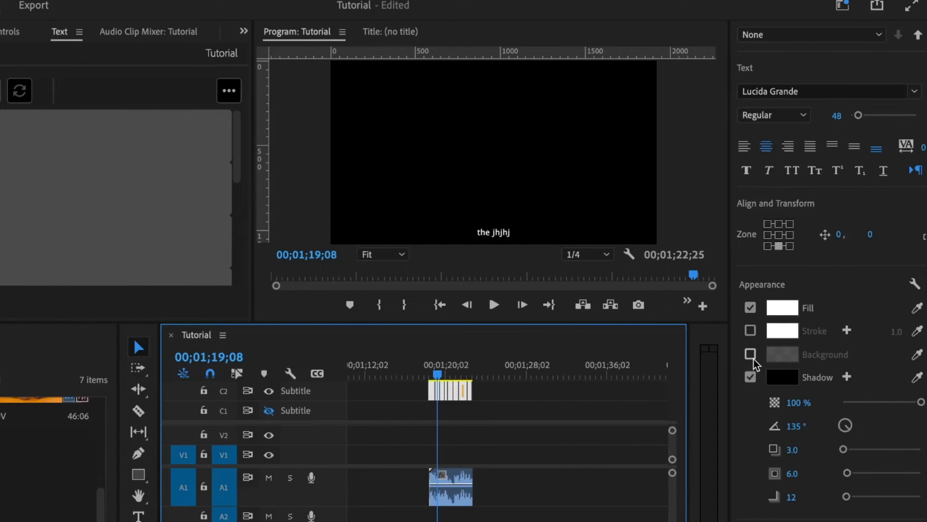
pyautogui.click(751, 355)
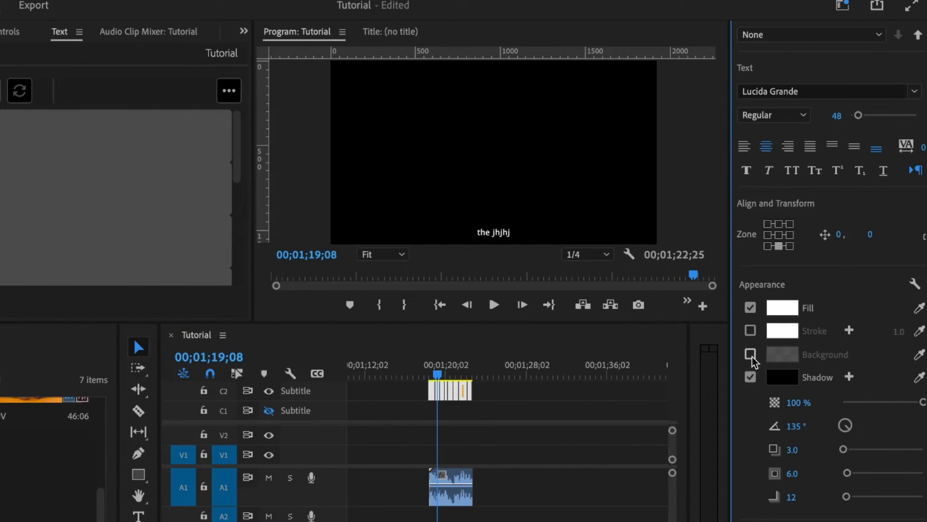
pyautogui.click(750, 447)
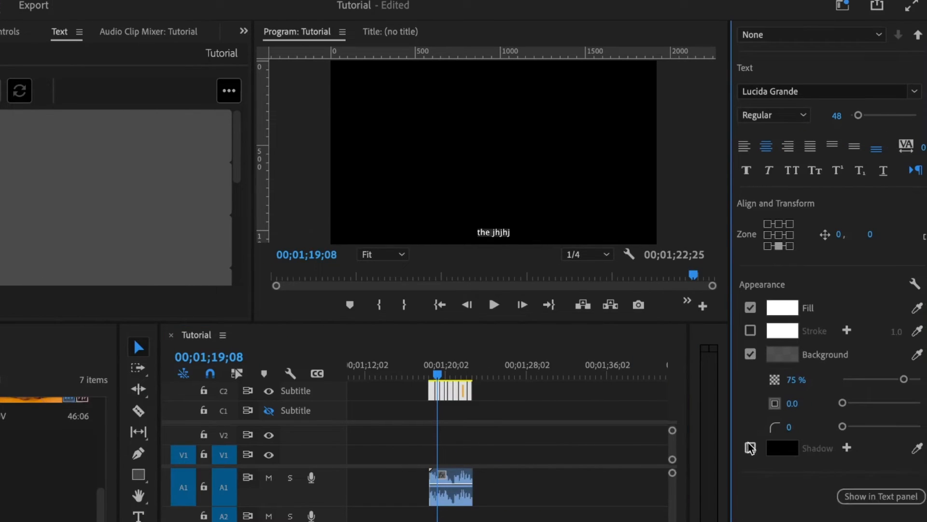
pyautogui.click(781, 359)
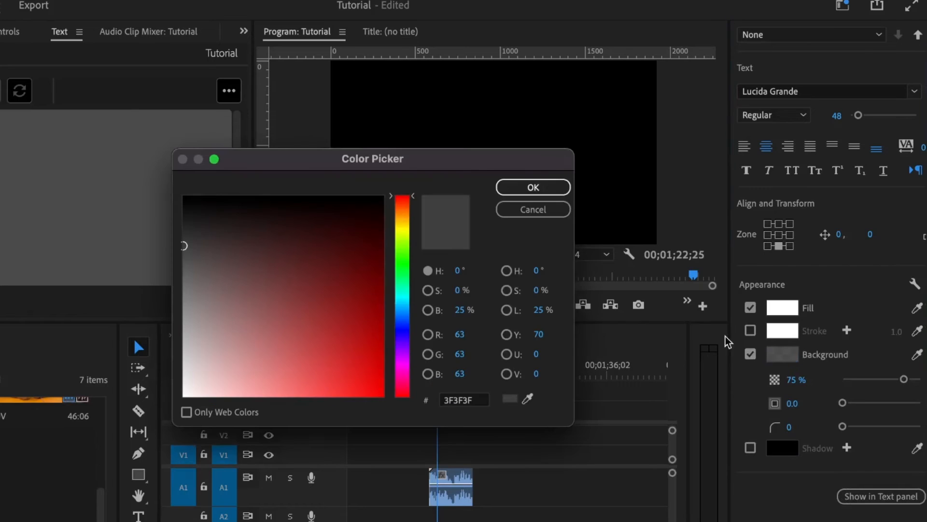
pyautogui.moveTo(208, 357); pyautogui.dragTo(125, 432)
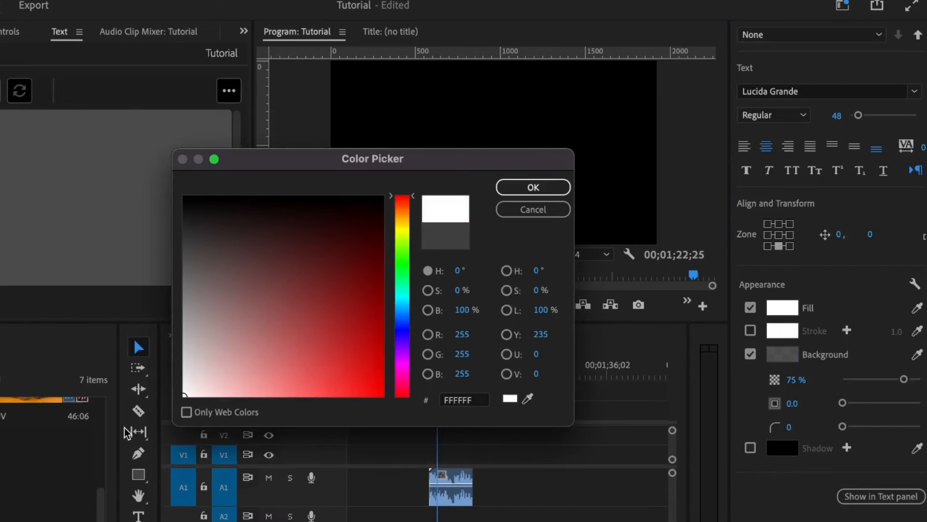
pyautogui.click(502, 191)
# Make the caption text fill black and set the background size to 20.
pyautogui.click(785, 316)
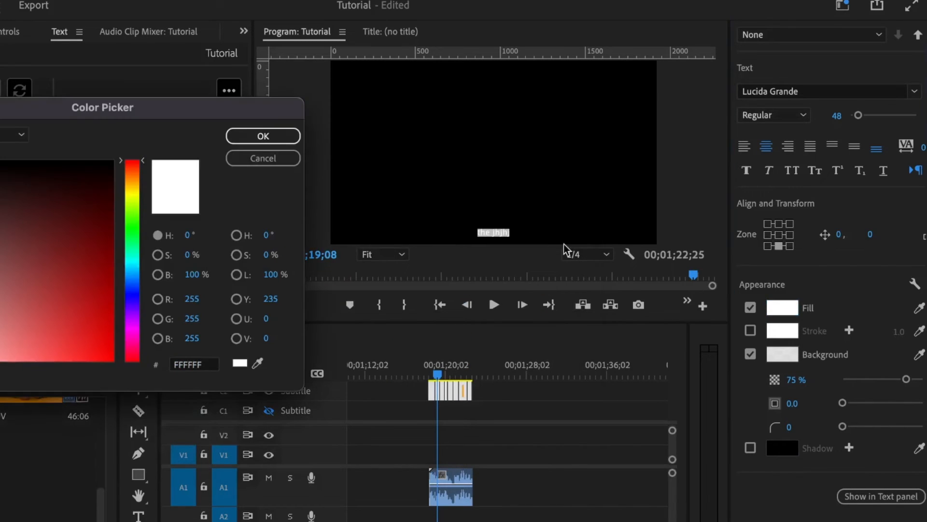
pyautogui.click(84, 197)
pyautogui.moveTo(84, 197); pyautogui.dragTo(92, 160)
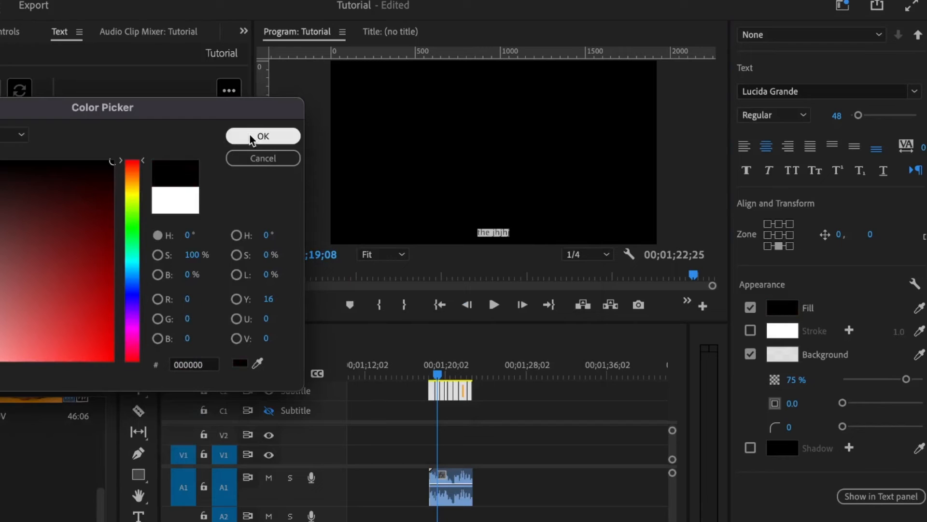
pyautogui.click(252, 137)
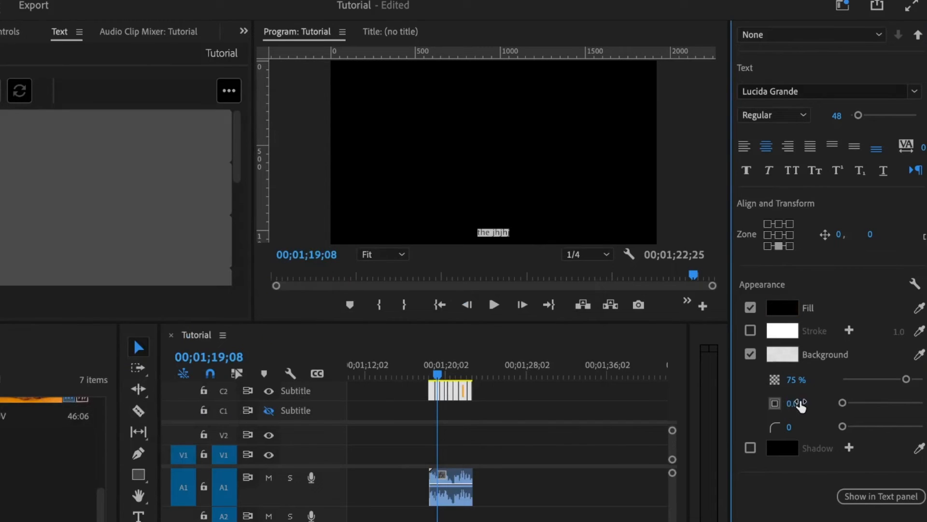
pyautogui.click(809, 403)
pyautogui.write('20')
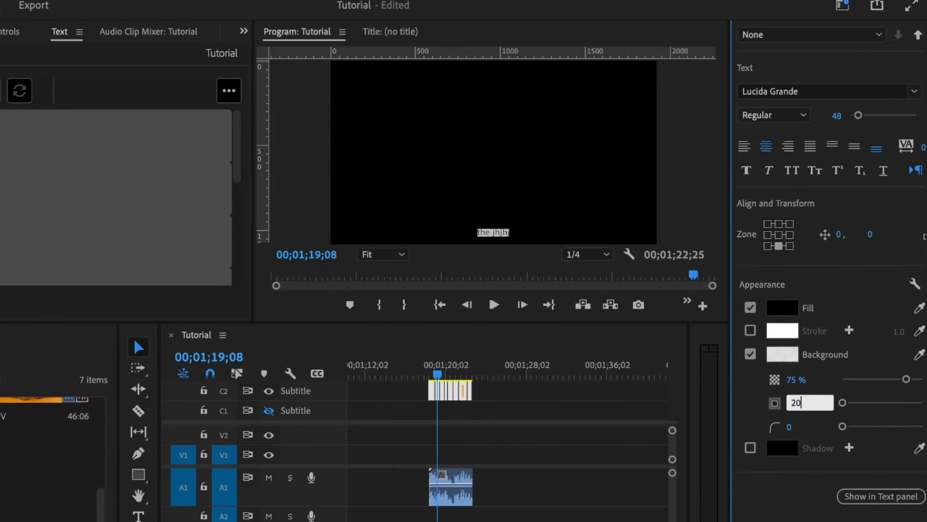
pyautogui.press('Return')
pyautogui.scroll(5, 877, 396)
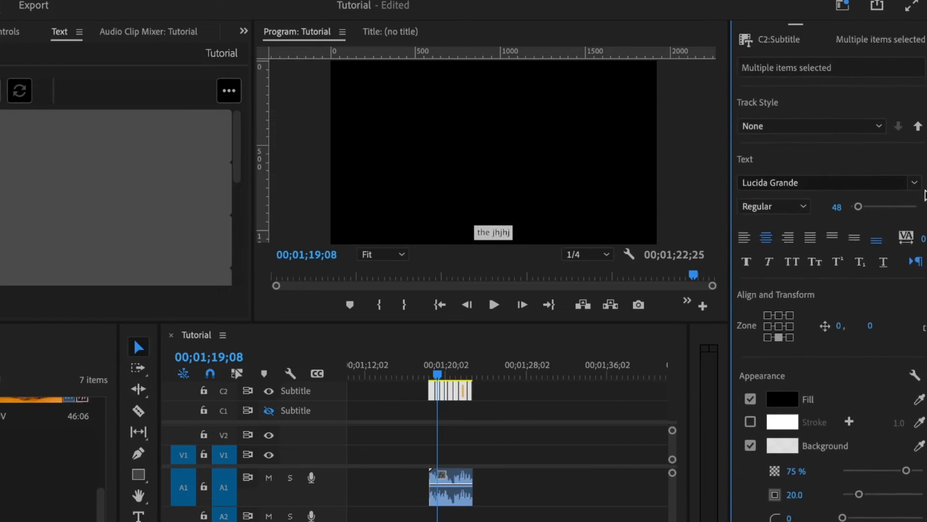
# Set the caption font to Raleway ExtraBold and enable All Caps.
pyautogui.click(829, 236)
pyautogui.click(827, 232)
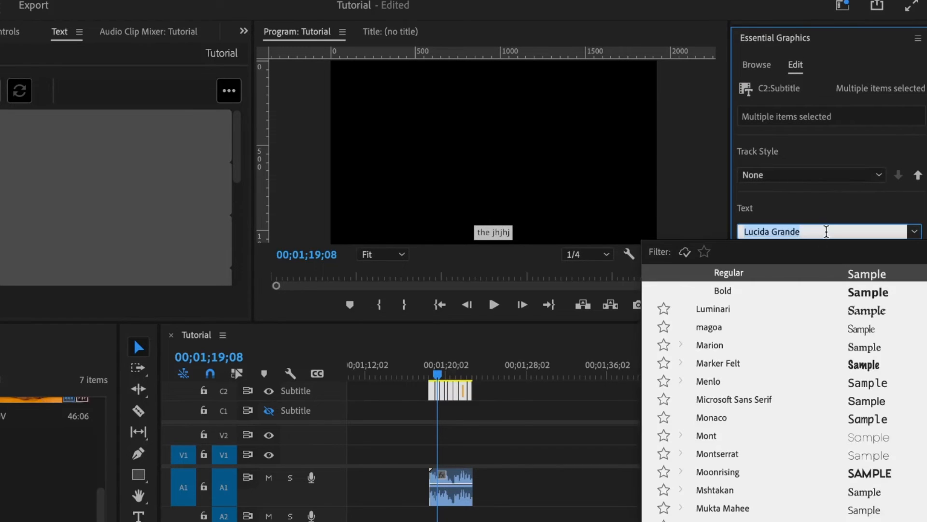
pyautogui.write('rale')
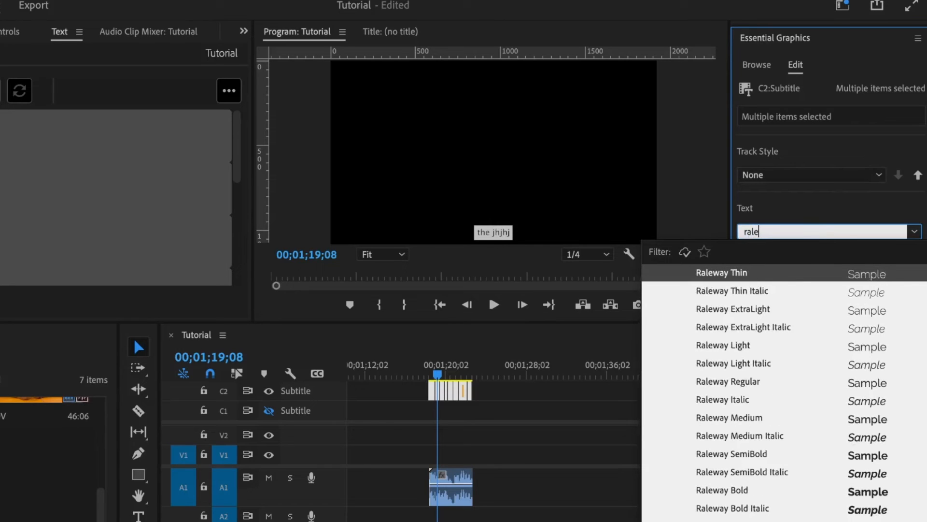
pyautogui.press('Return')
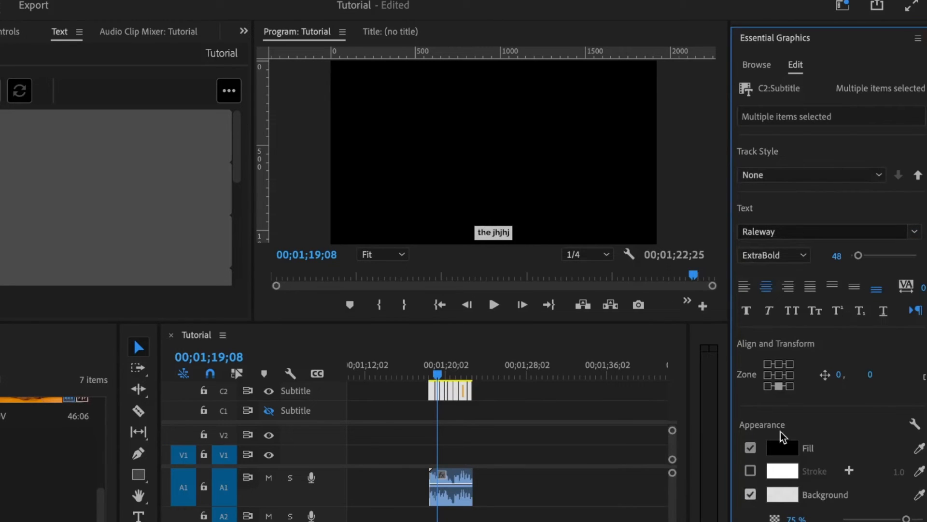
pyautogui.click(795, 312)
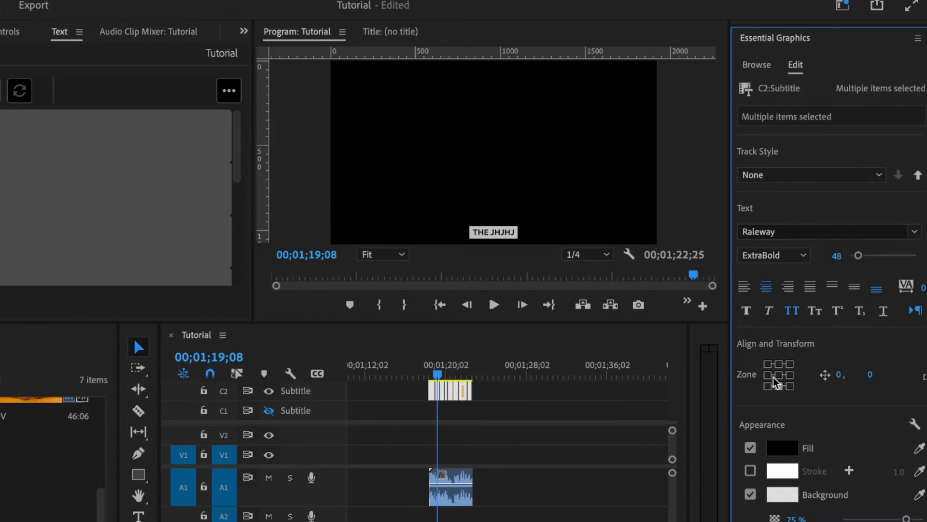
# Try caption alignments, then centre the captions with a vertical offset of 0.
pyautogui.click(768, 365)
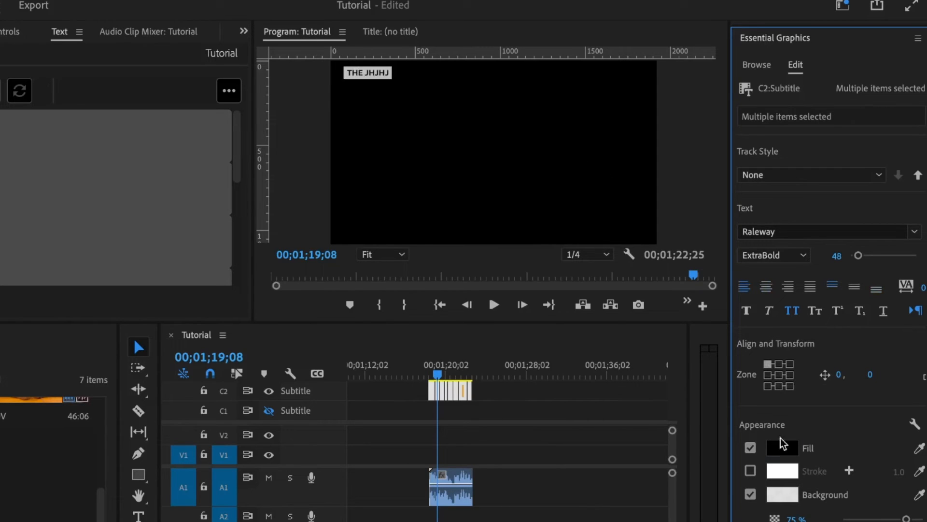
pyautogui.click(789, 364)
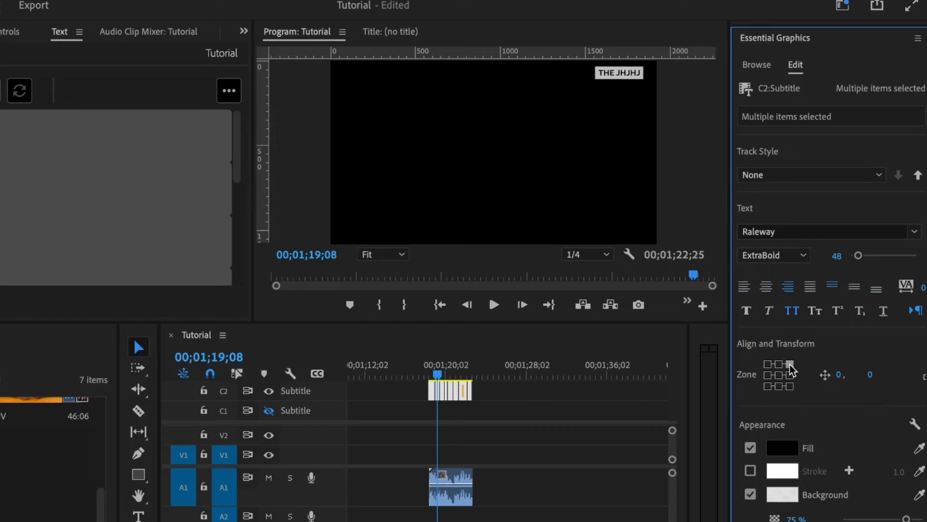
pyautogui.click(780, 365)
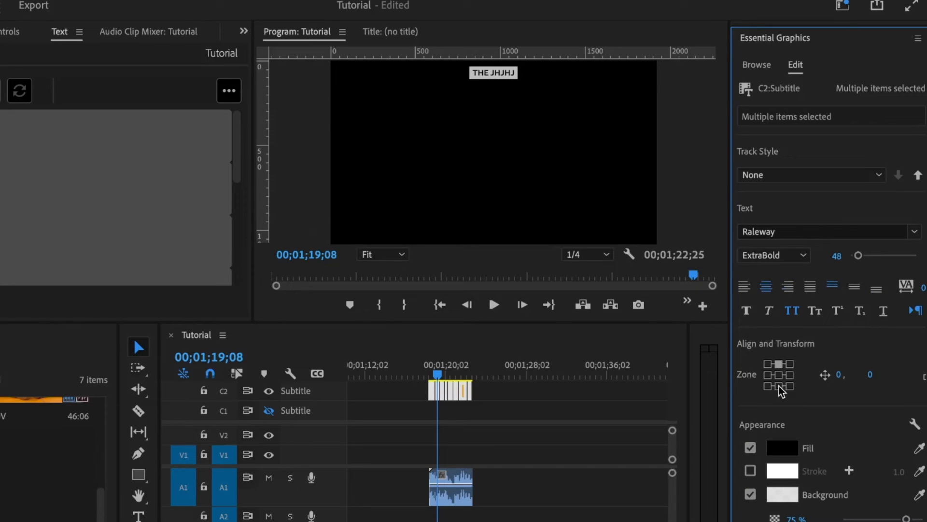
pyautogui.click(779, 376)
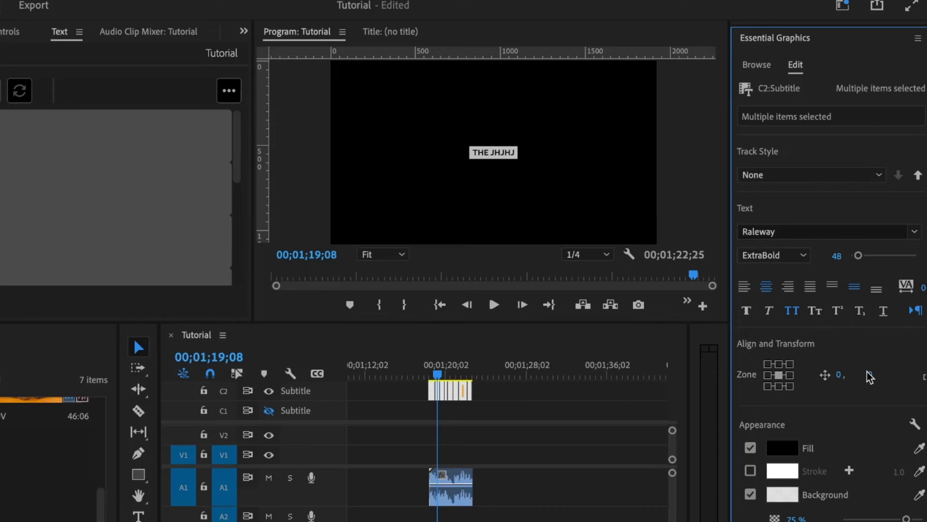
pyautogui.moveTo(874, 377); pyautogui.dragTo(924, 378)
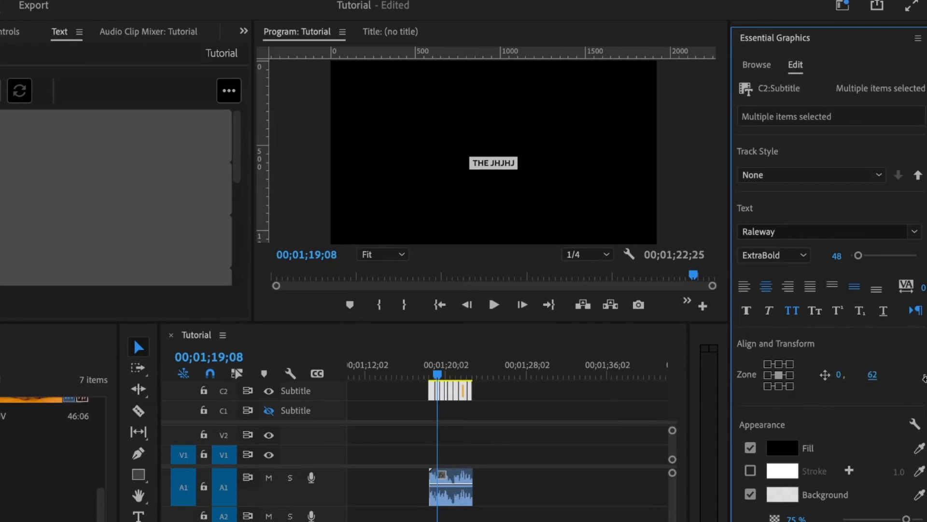
pyautogui.click(872, 377)
pyautogui.write('0')
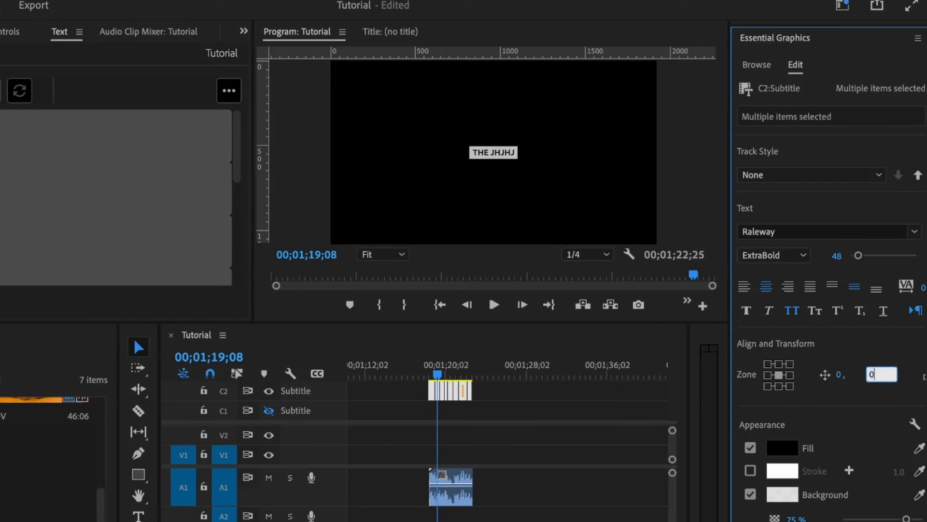
pyautogui.press('Return')
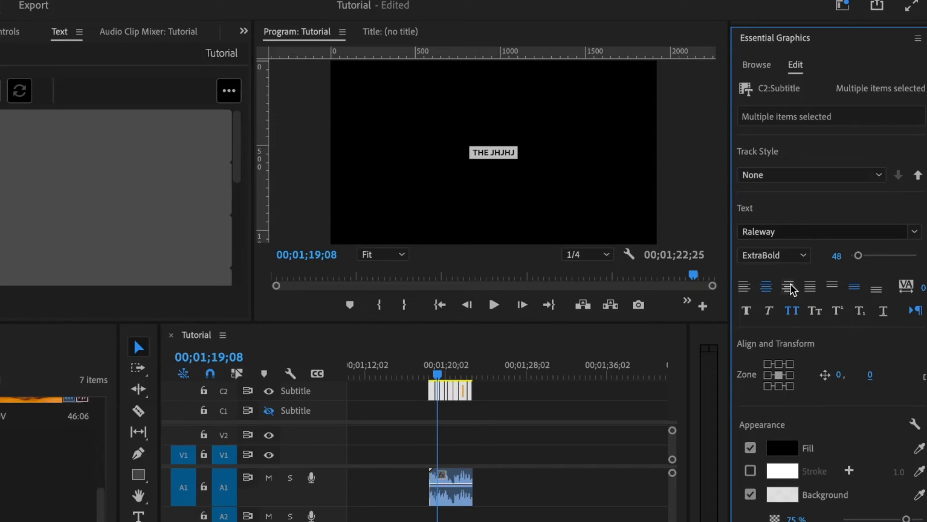
# Set the caption font size to 60 and the background opacity to 100%.
pyautogui.click(831, 256)
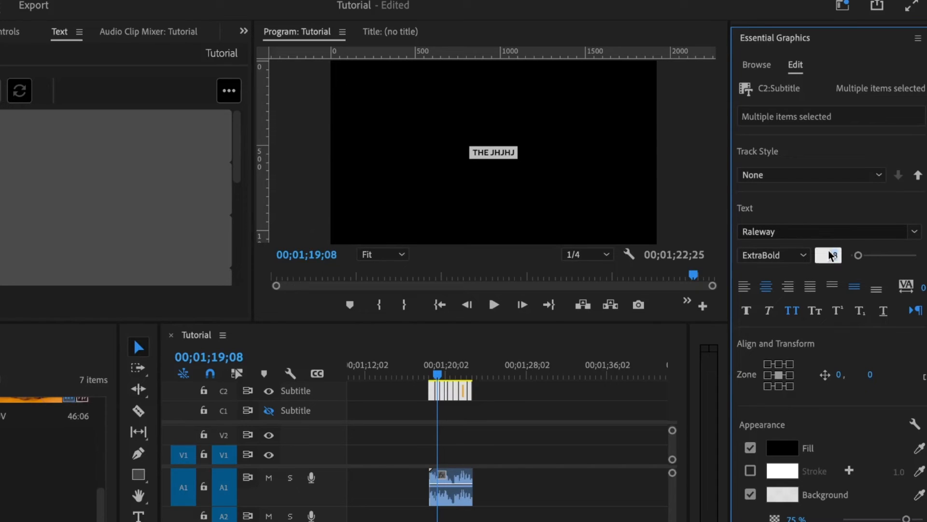
pyautogui.write('60')
pyautogui.press('Return')
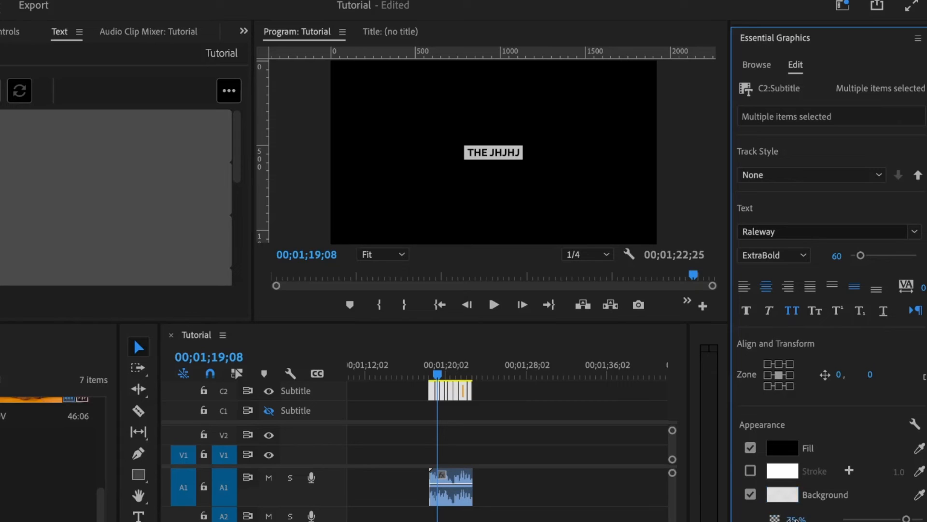
pyautogui.click(796, 518)
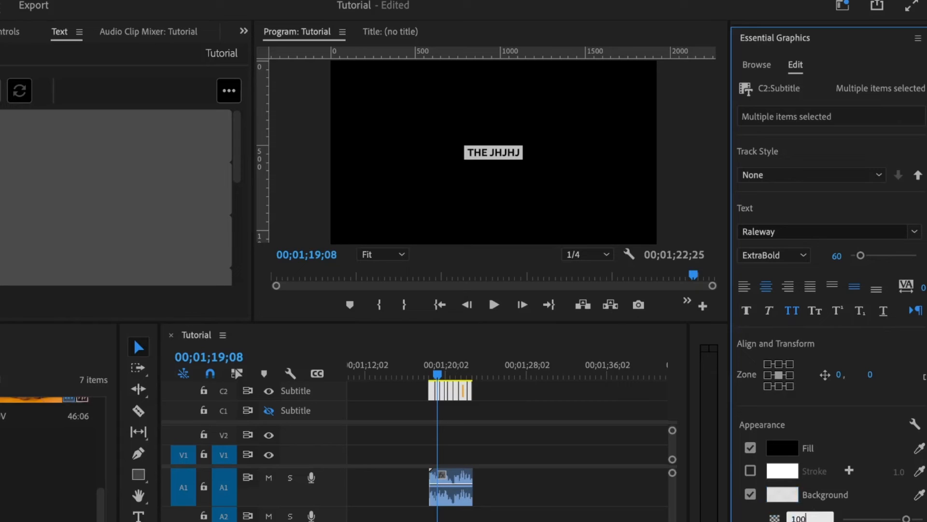
pyautogui.press('Return')
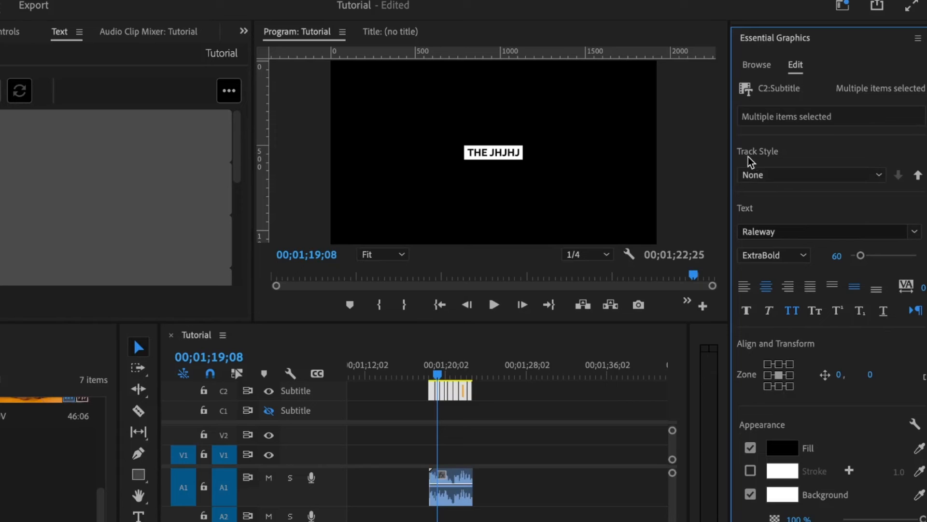
# Create a track style named 'captio style' from a selected caption clip.
pyautogui.click(767, 173)
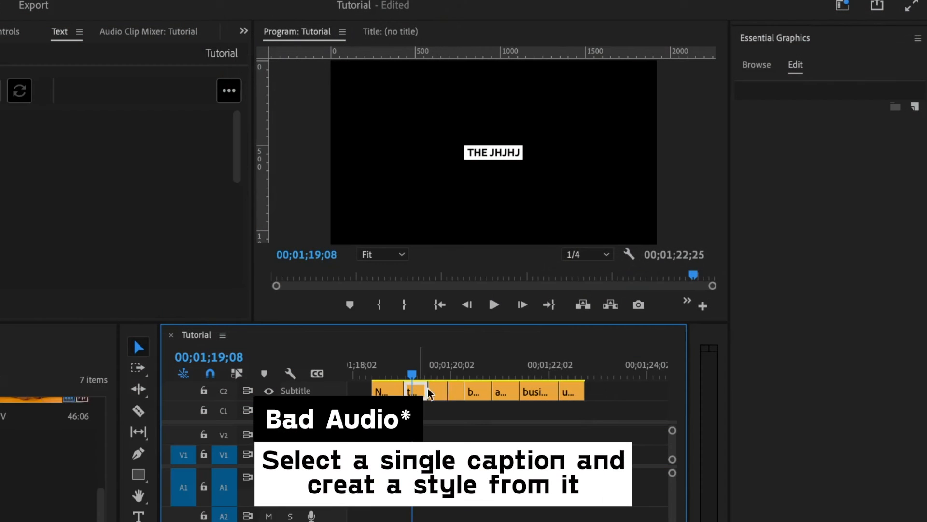
pyautogui.click(428, 391)
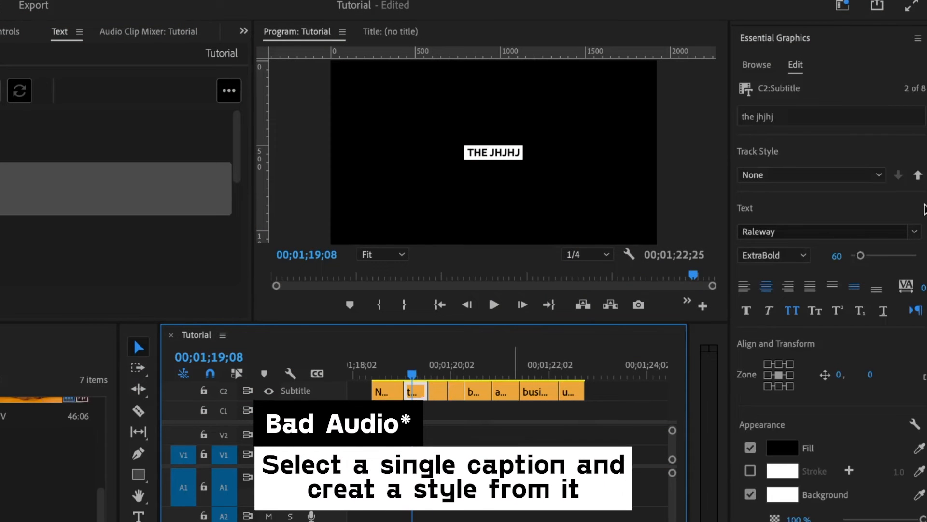
pyautogui.click(779, 178)
pyautogui.click(775, 191)
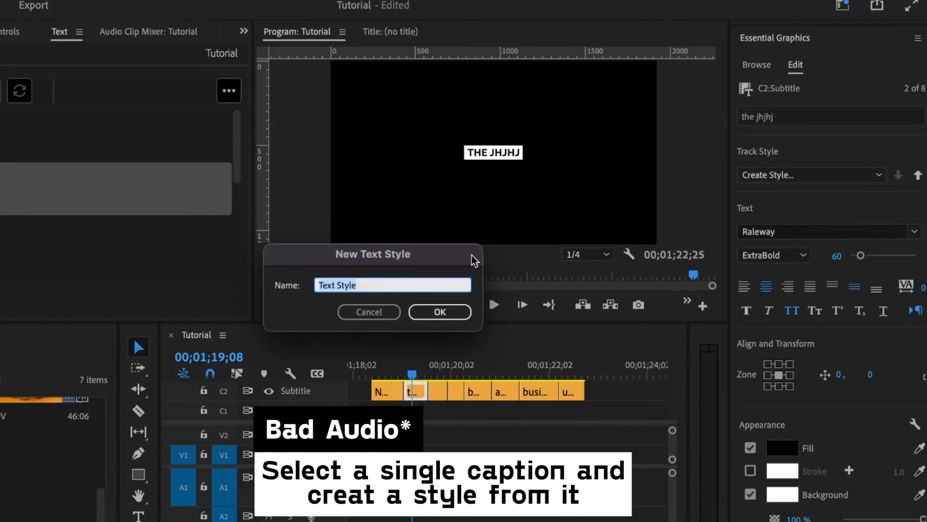
pyautogui.write('ca')
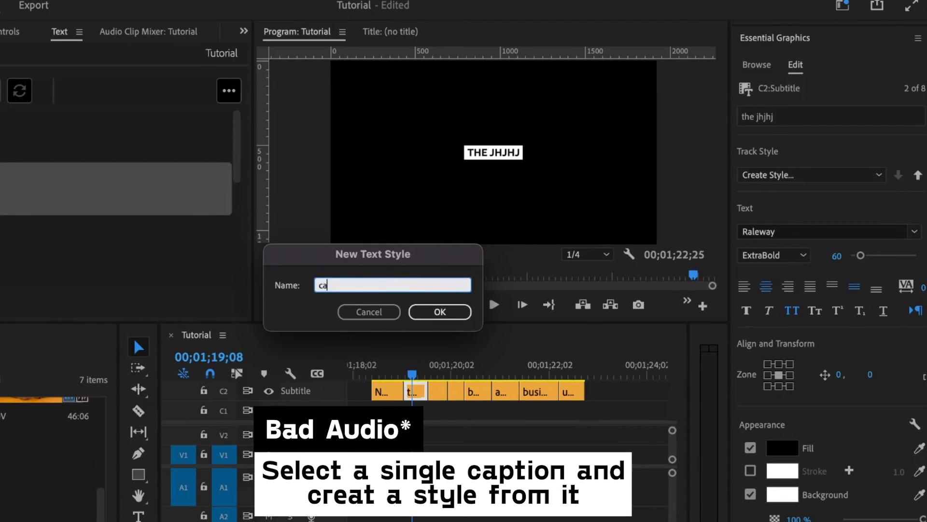
pyautogui.write('ptio style')
pyautogui.click(432, 312)
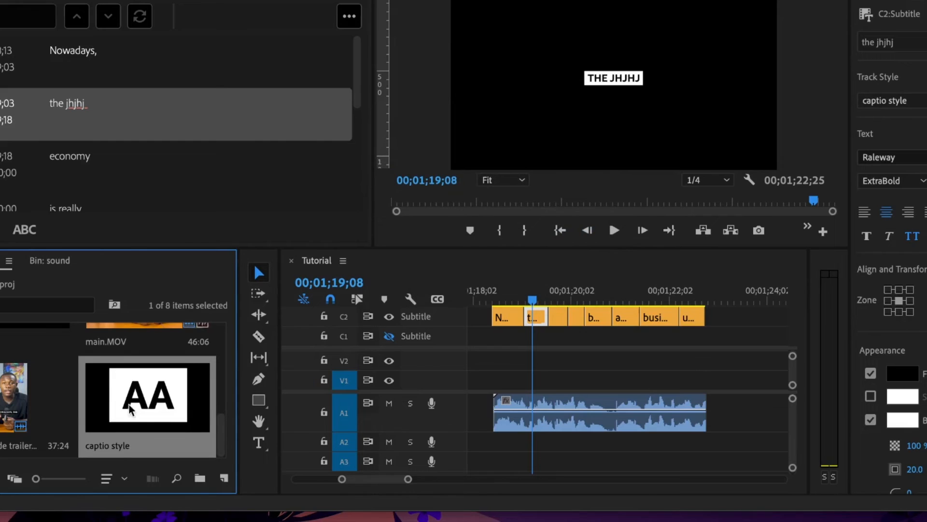
# Marquee-select every caption clip on the subtitle track and delete them.
pyautogui.rightClick(150, 408)
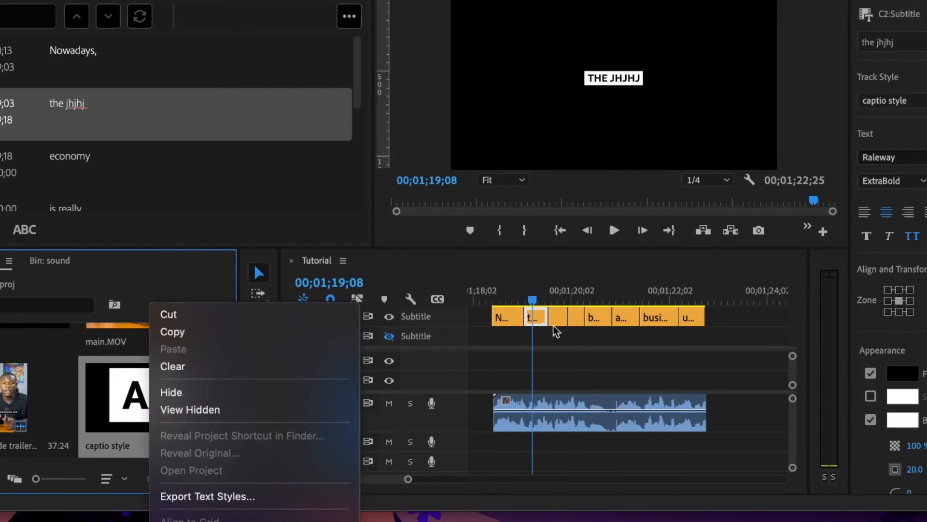
pyautogui.click(128, 405)
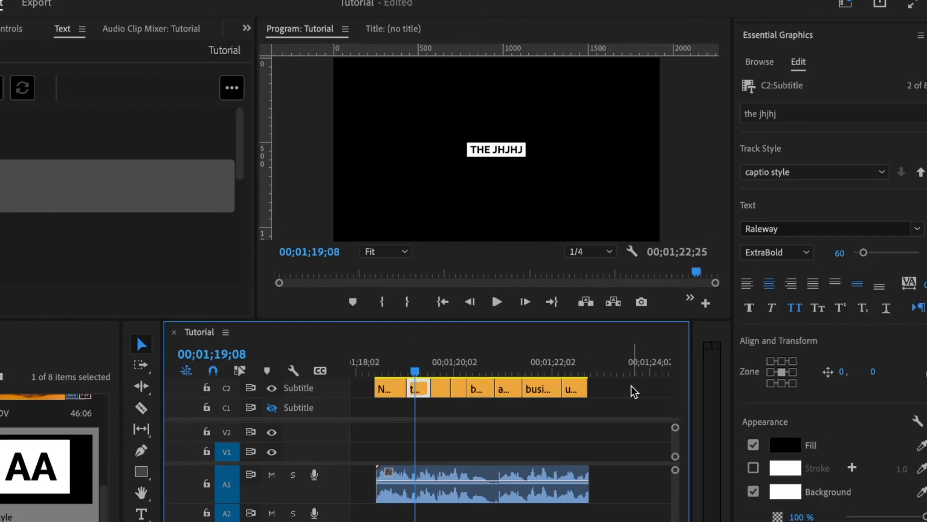
pyautogui.moveTo(749, 317); pyautogui.dragTo(468, 338)
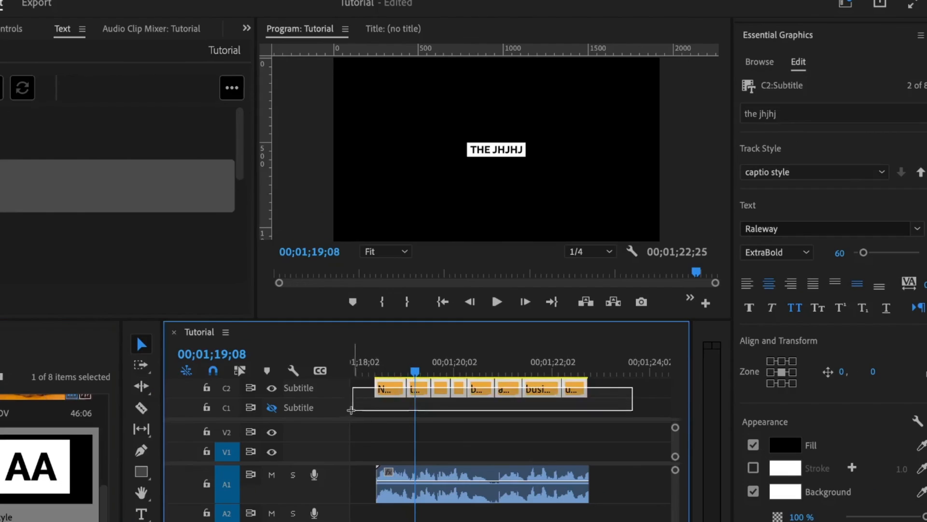
pyautogui.moveTo(351, 410); pyautogui.dragTo(356, 413)
pyautogui.press('Delete')
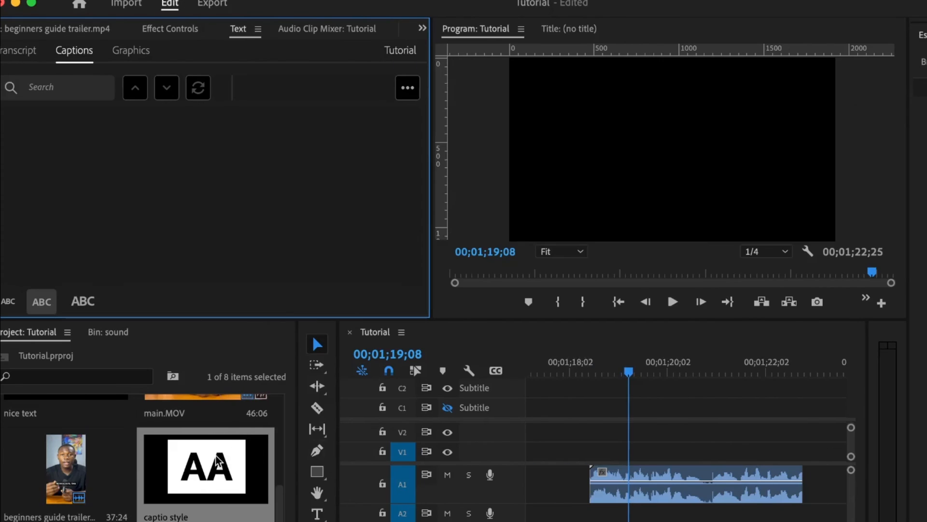
# Create captions from the transcript with captio style, max length 16, min duration 1.6, single line.
pyautogui.click(21, 52)
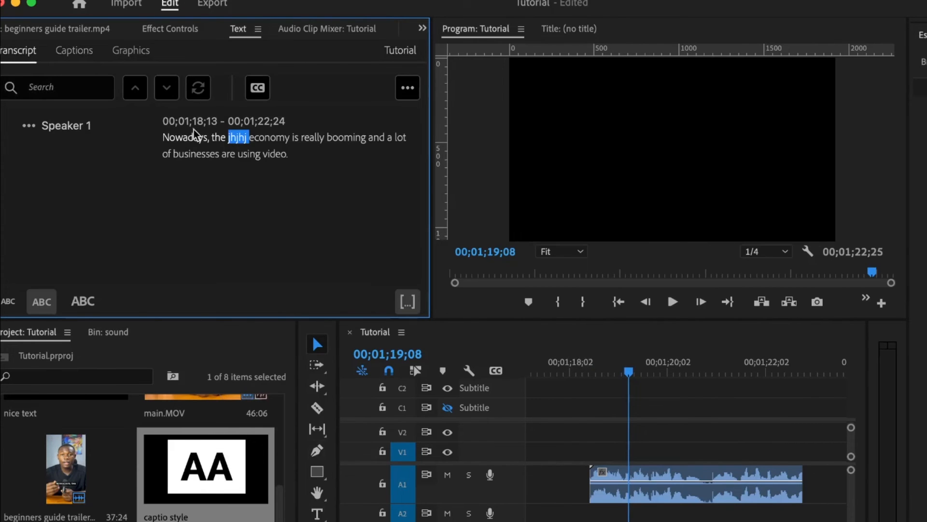
pyautogui.click(259, 93)
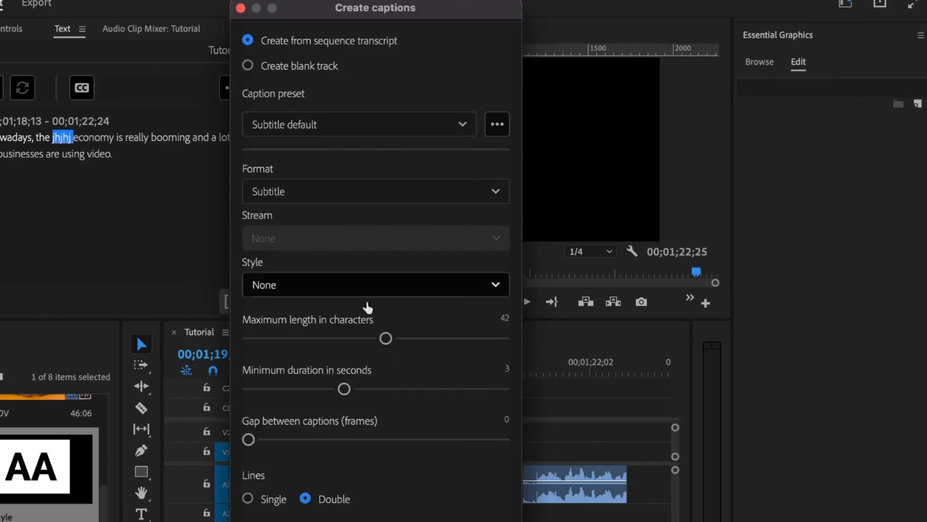
pyautogui.click(458, 292)
pyautogui.click(283, 367)
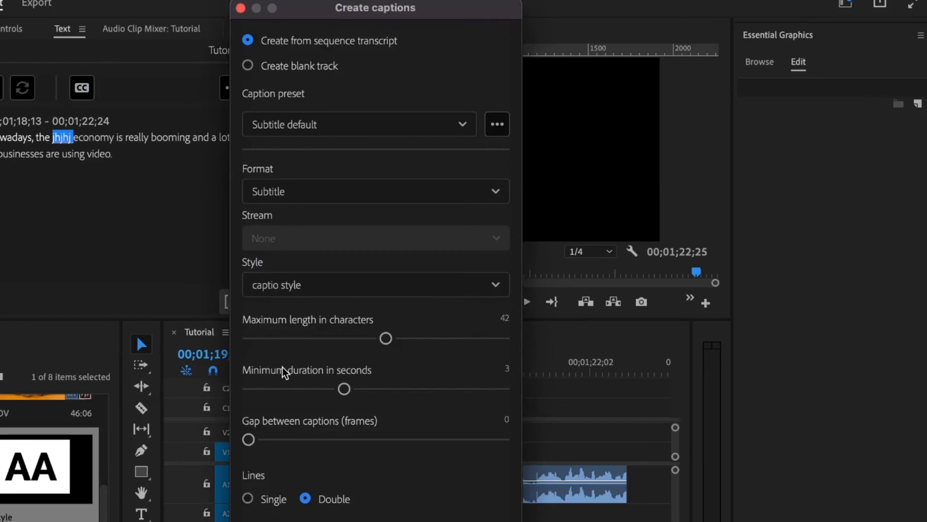
pyautogui.moveTo(386, 338); pyautogui.dragTo(283, 339)
pyautogui.moveTo(290, 389); pyautogui.dragTo(264, 390)
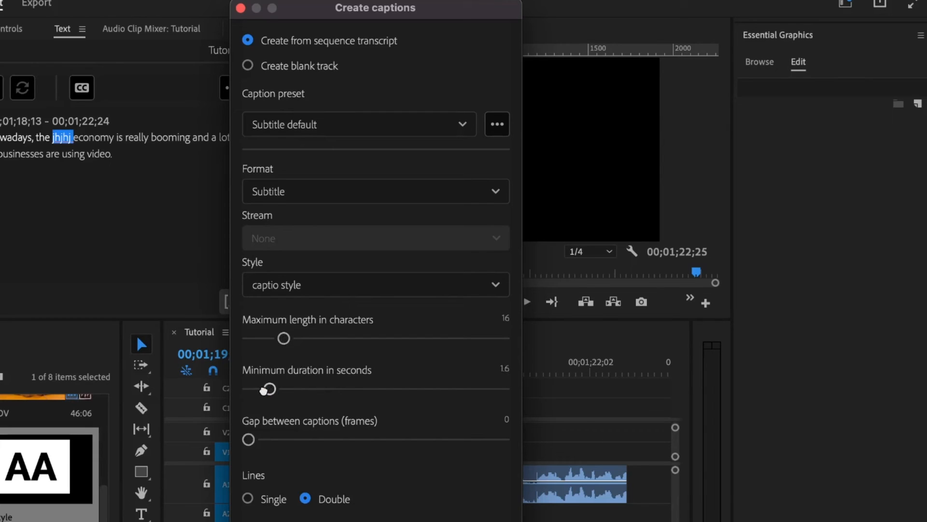
pyautogui.click(248, 499)
pyautogui.click(472, 521)
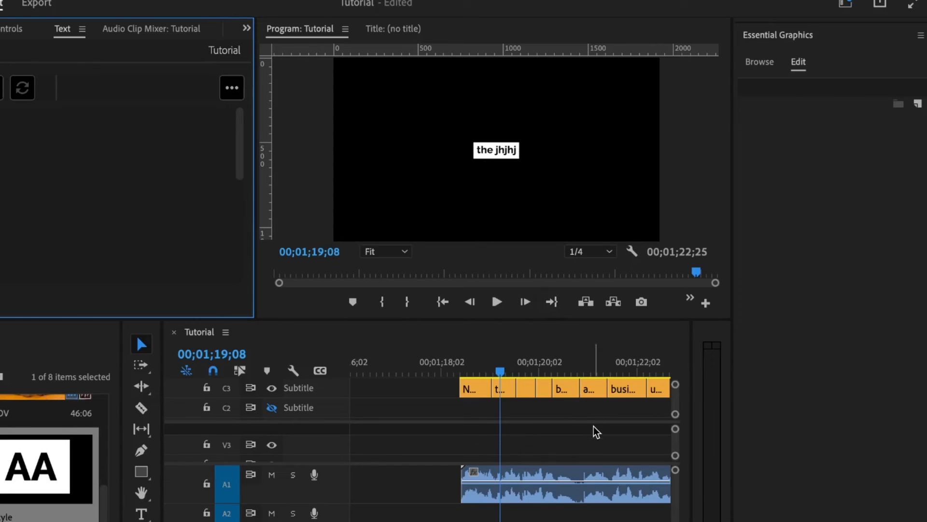
# Select all eight new caption clips, switch them to All Caps, then deselect.
pyautogui.hscroll(3, 597, 431)
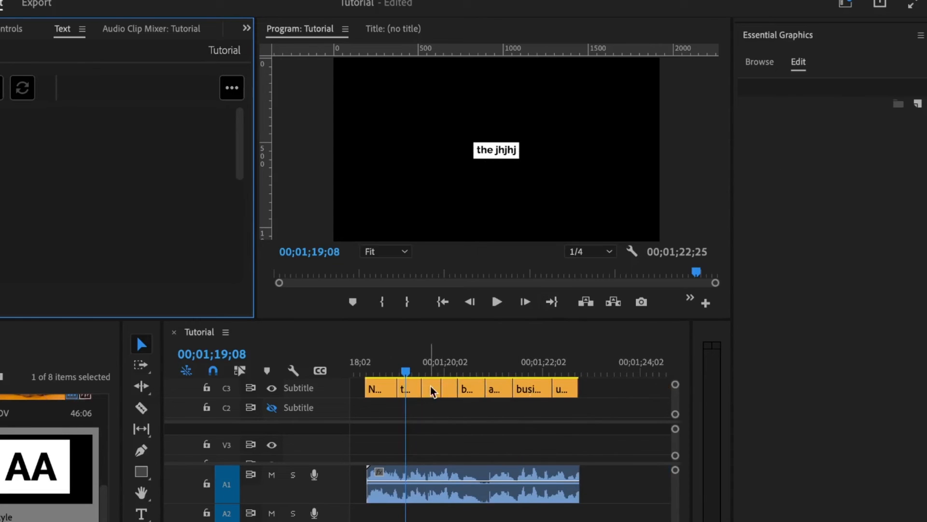
pyautogui.moveTo(596, 416); pyautogui.dragTo(368, 387)
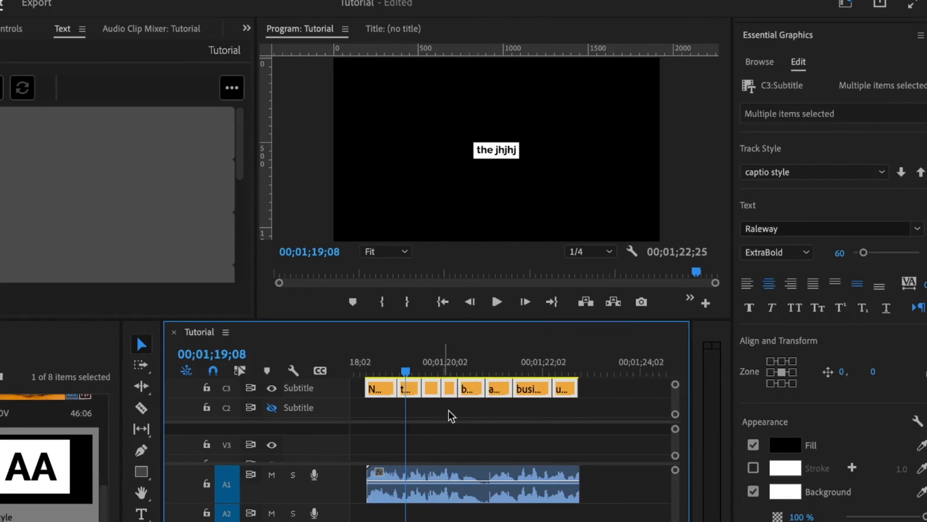
pyautogui.click(795, 307)
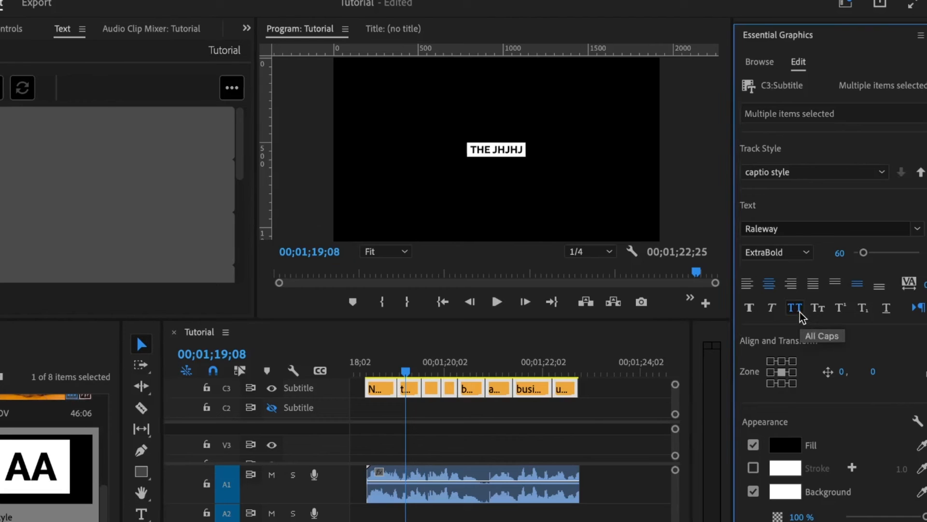
pyautogui.click(588, 416)
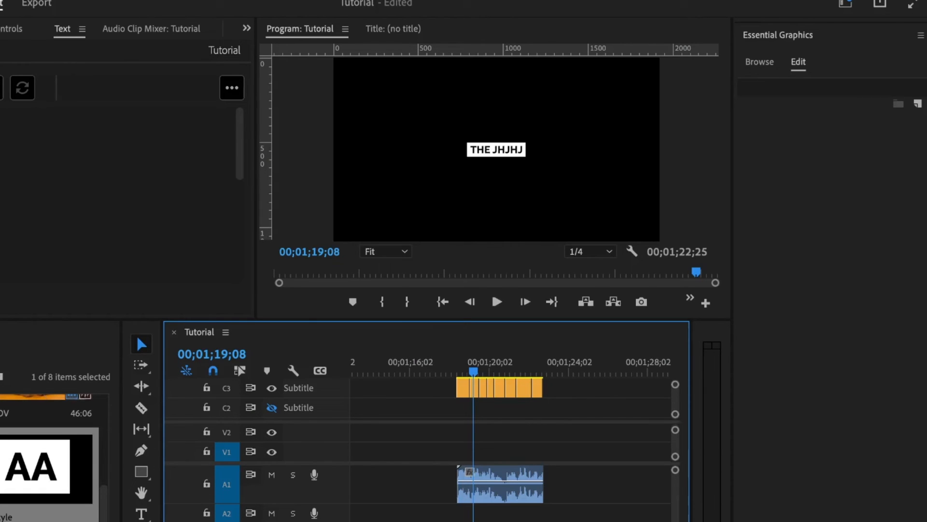
# Move the playhead to 00;00;09;26 and select the videoeditors title clip.
pyautogui.scroll(10, 477, 463)
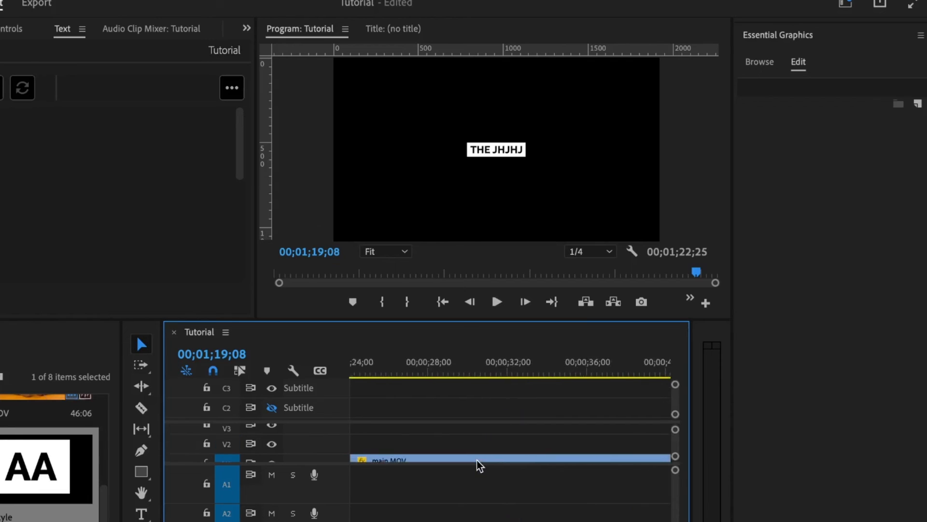
pyautogui.scroll(-1, 477, 461)
pyautogui.click(485, 375)
pyautogui.click(456, 448)
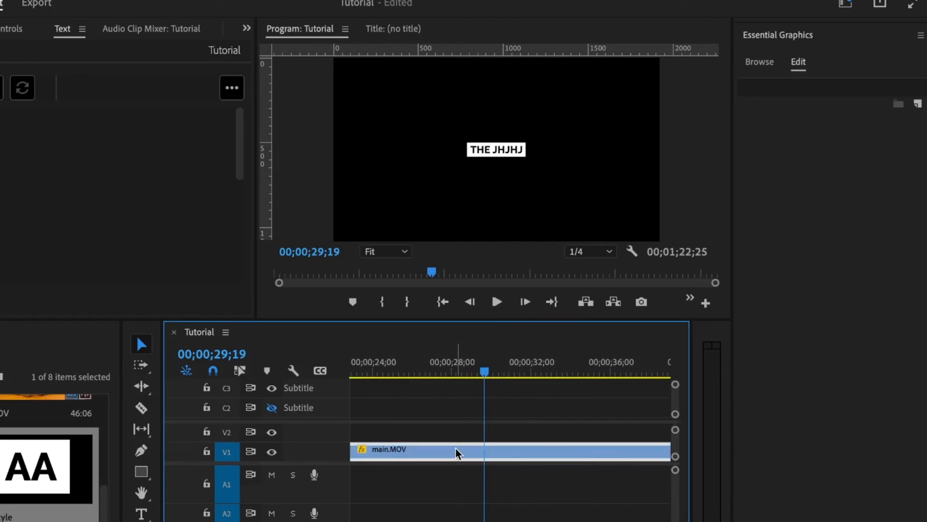
pyautogui.scroll(-5, 456, 448)
pyautogui.click(360, 372)
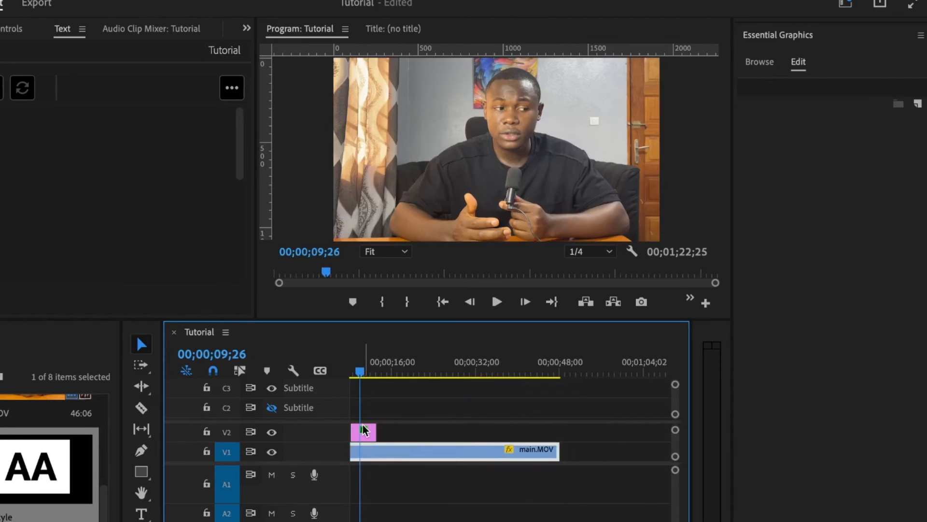
pyautogui.scroll(5, 363, 426)
pyautogui.scroll(4, 363, 429)
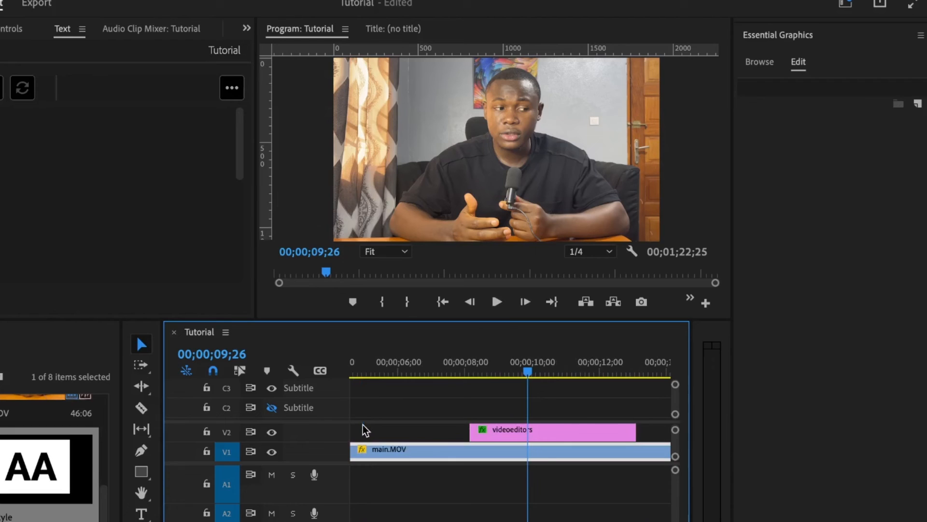
pyautogui.click(538, 435)
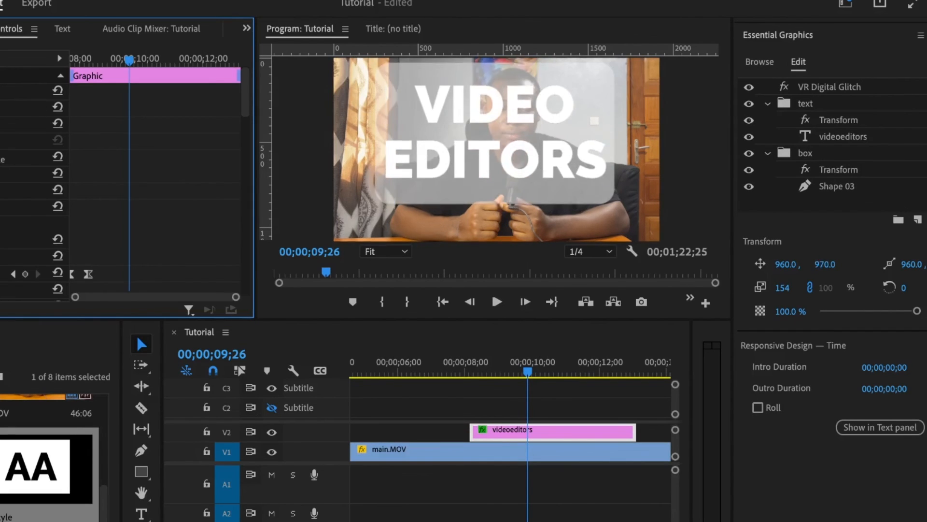
pyautogui.click(437, 458)
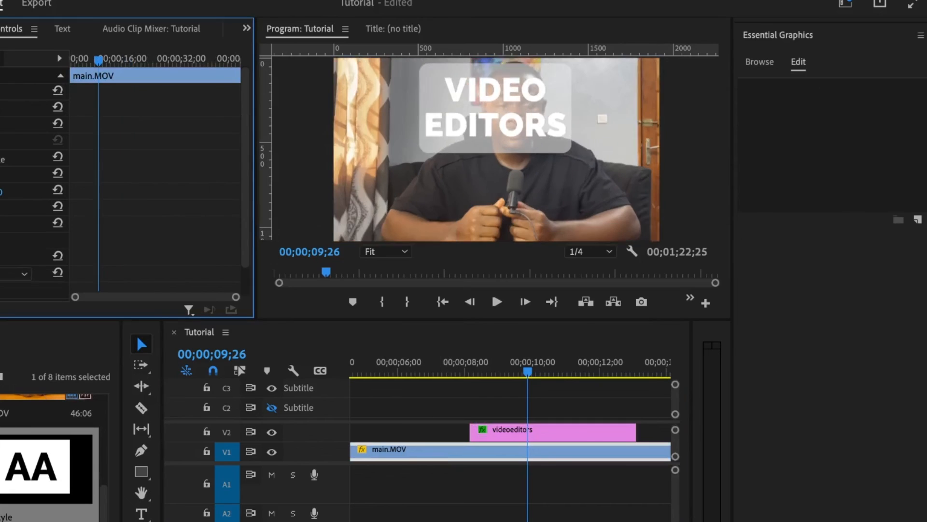
pyautogui.click(512, 428)
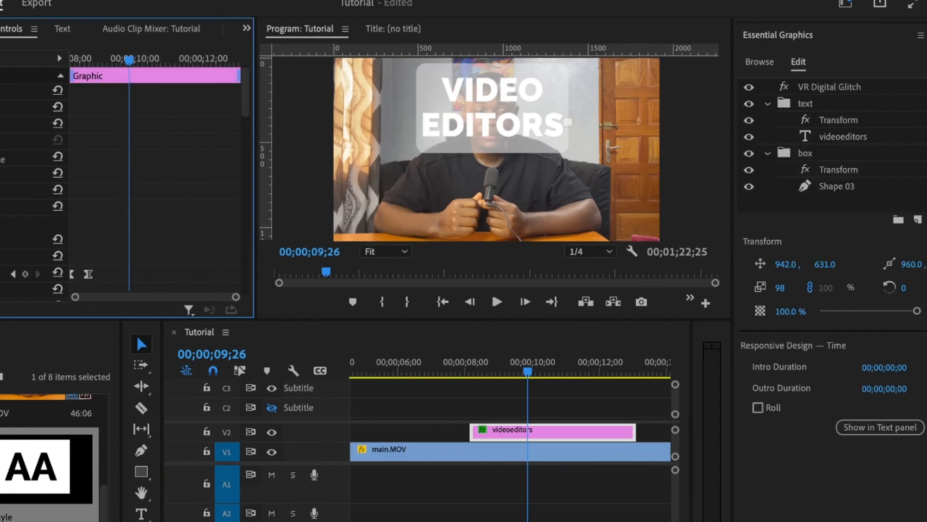
# View the preview at 100% then 75% to frame the full VIDEO EDITORS title, then reach Opacity.
pyautogui.click(386, 252)
pyautogui.click(386, 356)
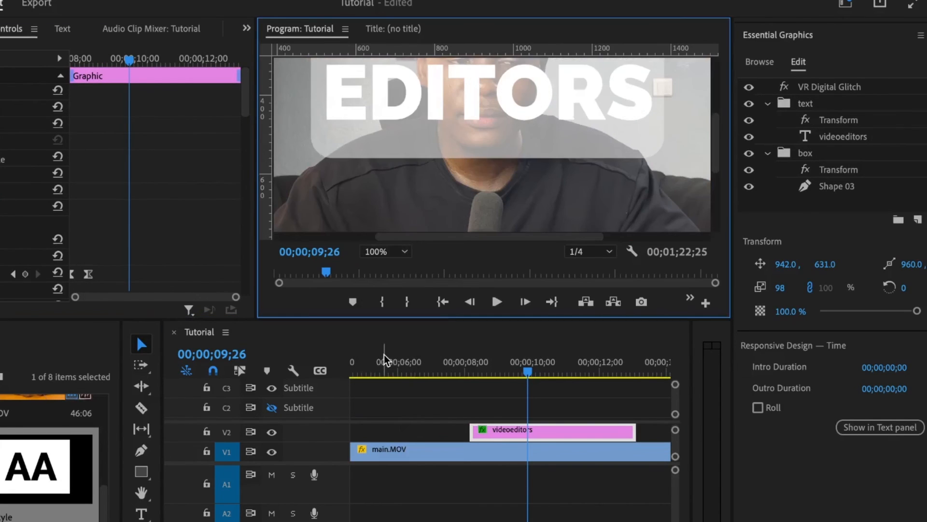
pyautogui.moveTo(717, 135); pyautogui.dragTo(718, 111)
pyautogui.click(385, 251)
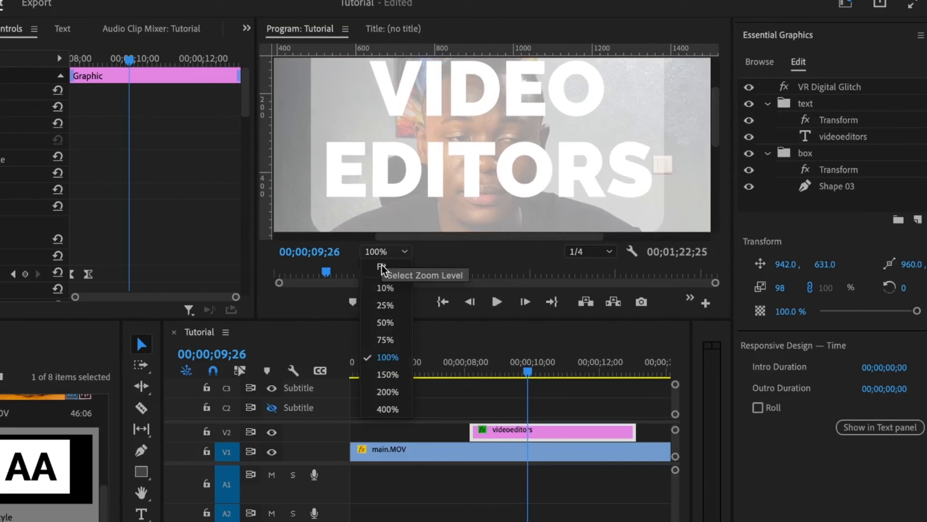
pyautogui.click(385, 340)
pyautogui.moveTo(719, 140); pyautogui.dragTo(718, 128)
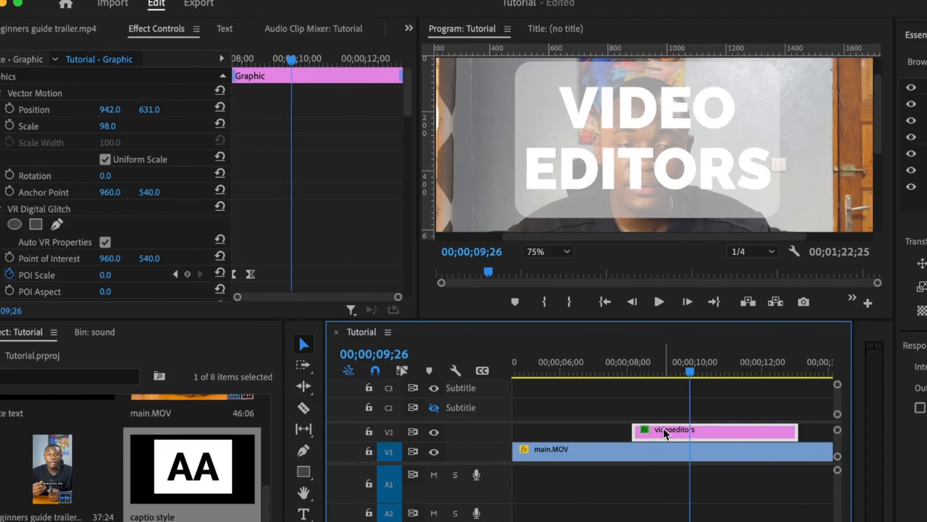
pyautogui.scroll(-3, 303, 207)
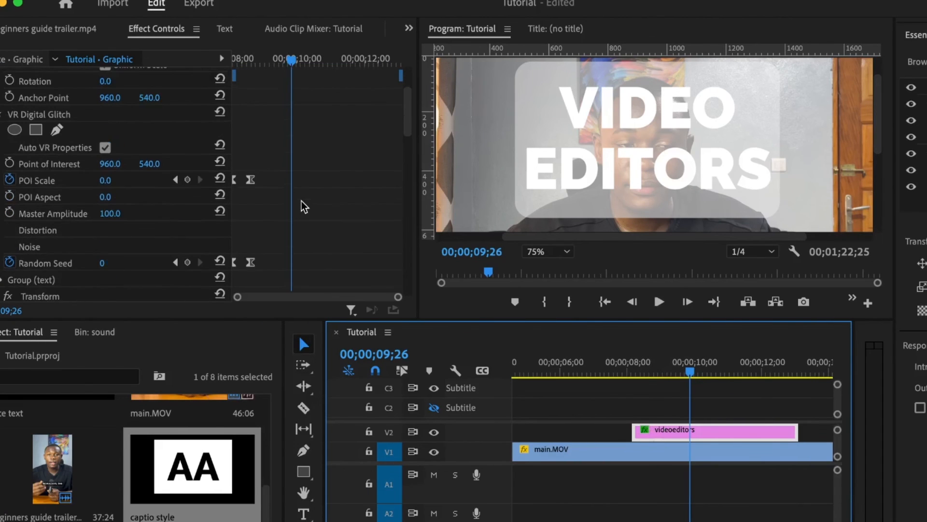
pyautogui.scroll(3, 325, 201)
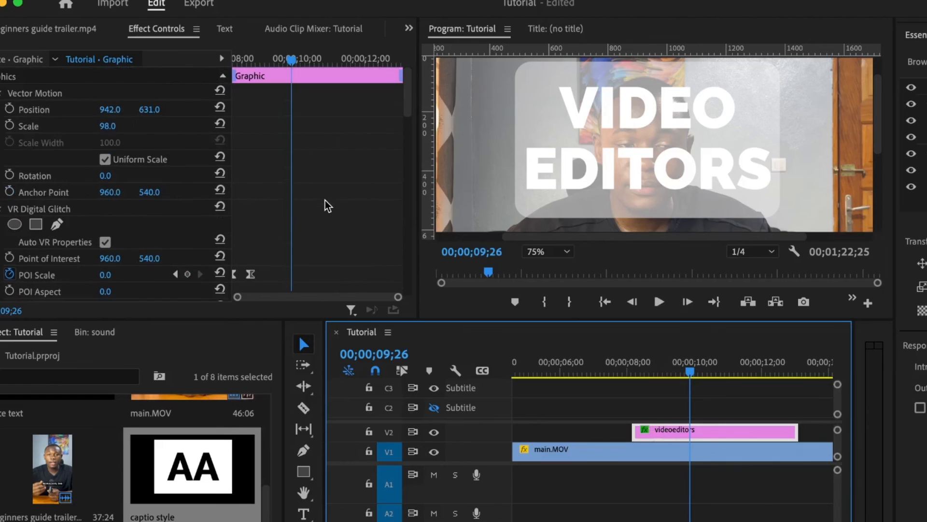
pyautogui.scroll(-10, 302, 191)
pyautogui.scroll(-6, 302, 190)
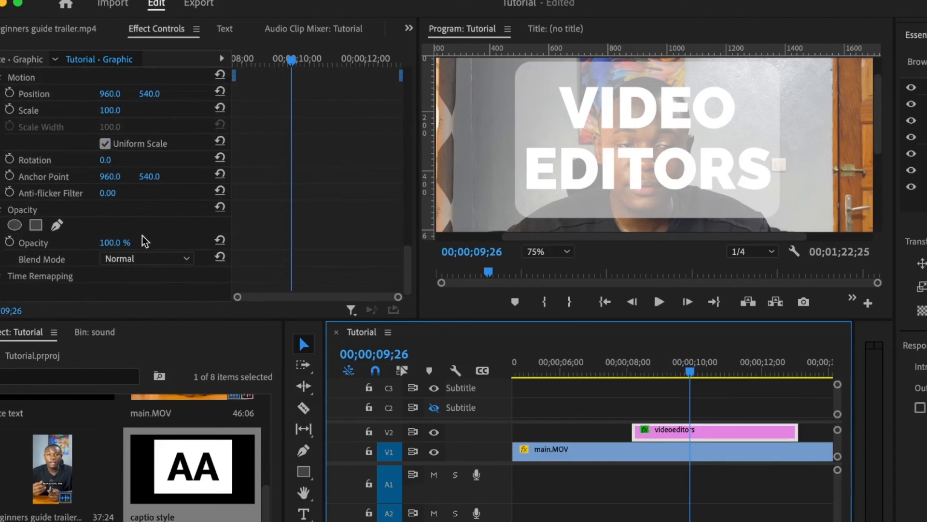
# Lower the title's opacity to 20% and draw a pen mask around the speaker's head and shoulders.
pyautogui.moveTo(115, 243); pyautogui.dragTo(72, 242)
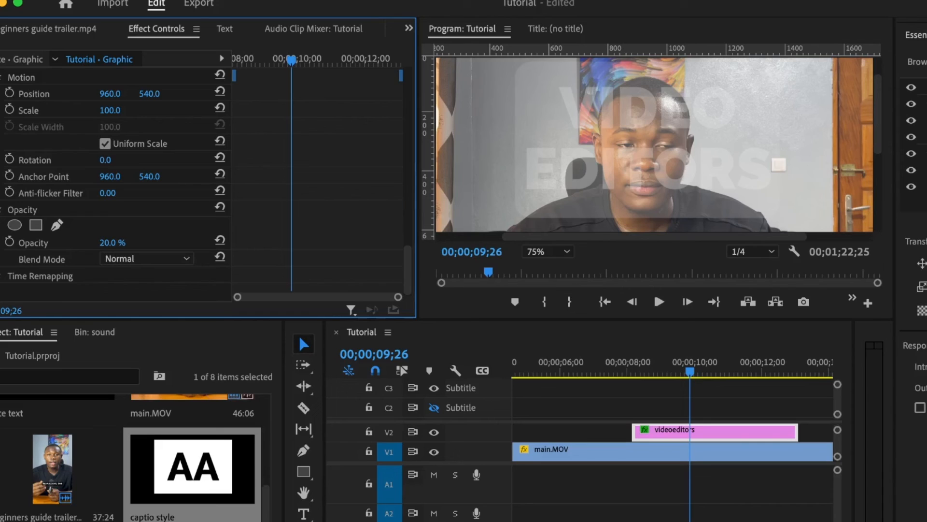
pyautogui.click(58, 231)
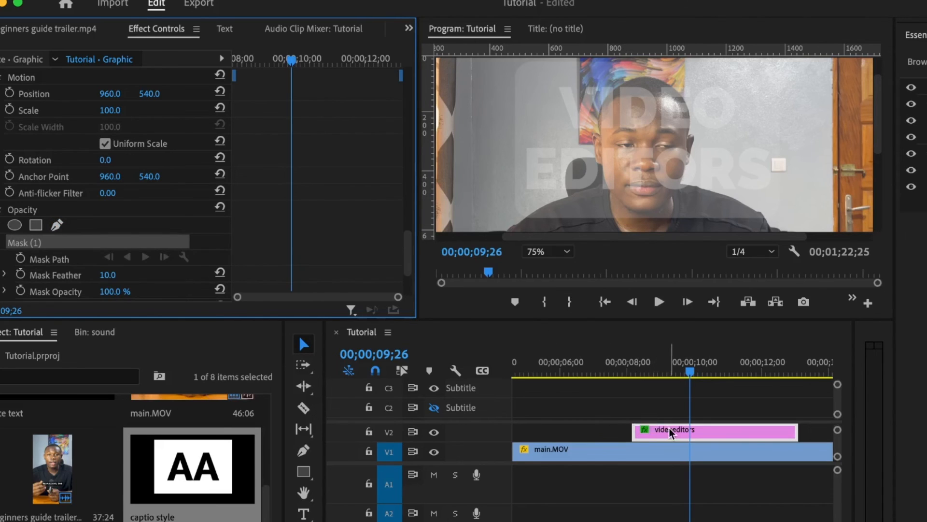
pyautogui.press('super+=')
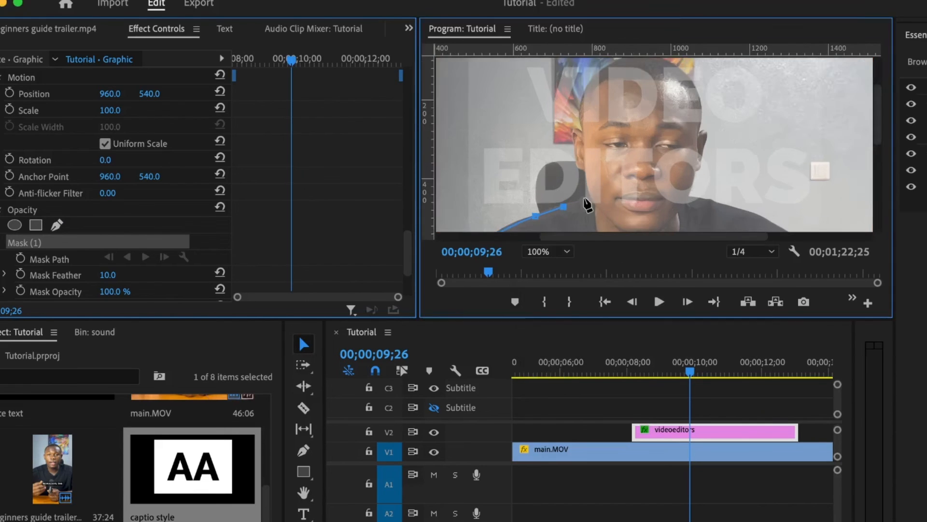
pyautogui.press('super+=')
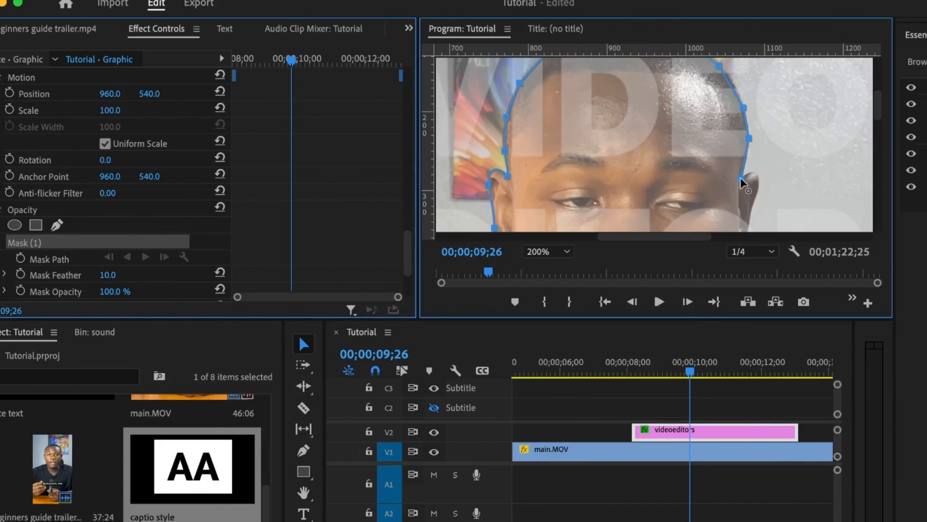
pyautogui.click(626, 214)
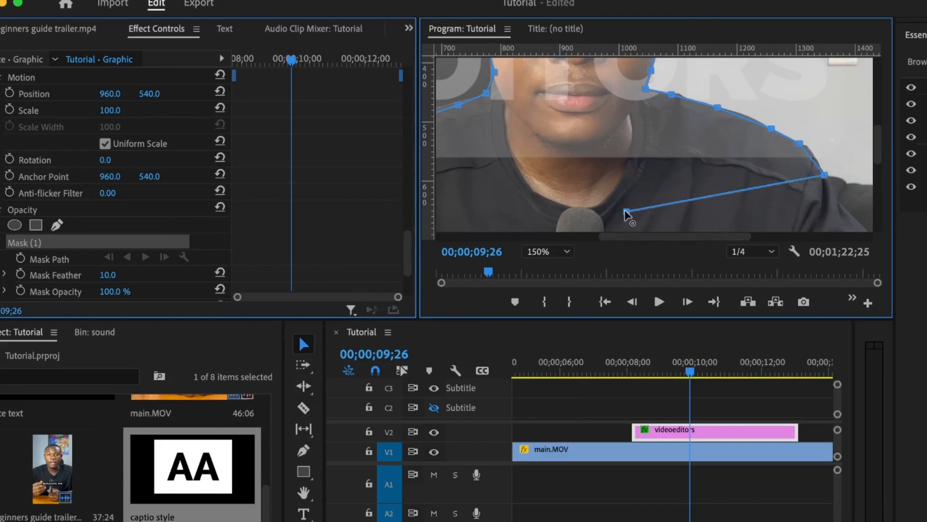
pyautogui.click(626, 214)
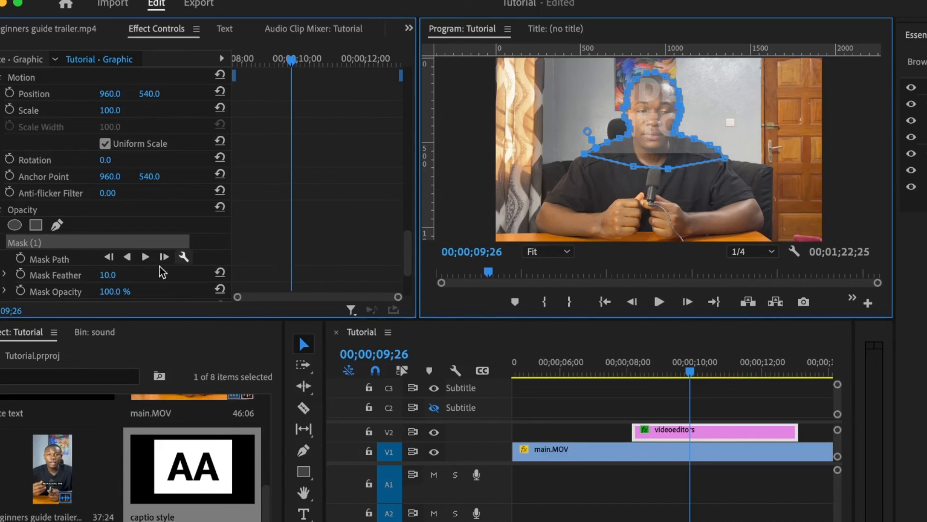
pyautogui.scroll(-3, 327, 199)
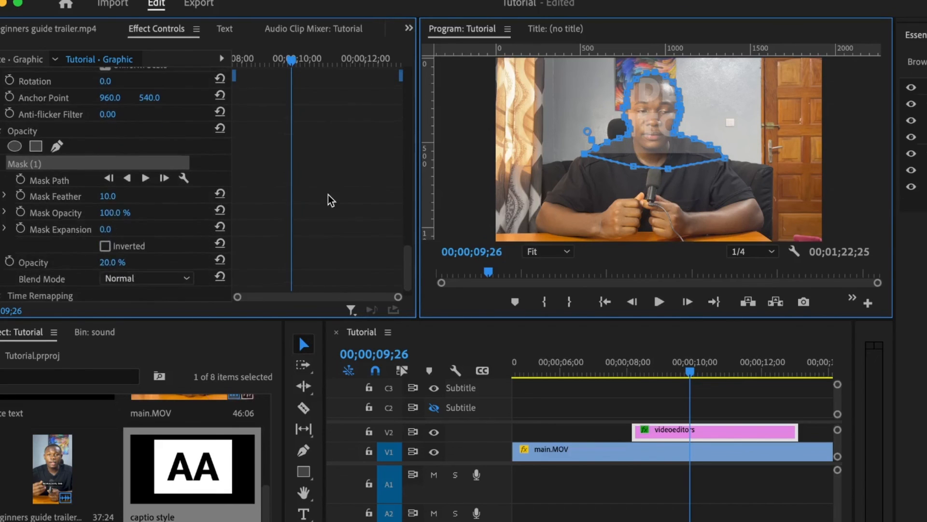
# Return opacity to 100% and invert Mask (1) so VIDEO EDITORS sits behind the speaker.
pyautogui.scroll(-1, 293, 226)
pyautogui.moveTo(121, 243); pyautogui.dragTo(164, 243)
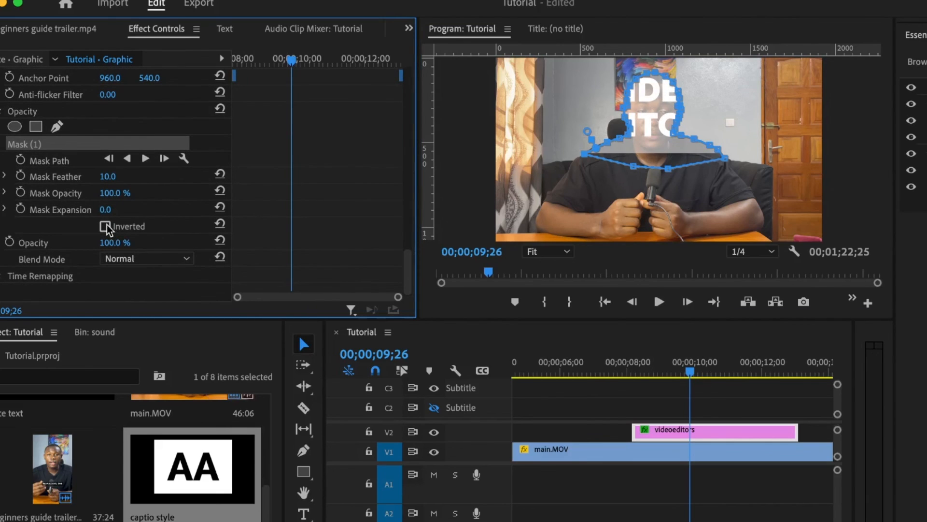
pyautogui.click(106, 227)
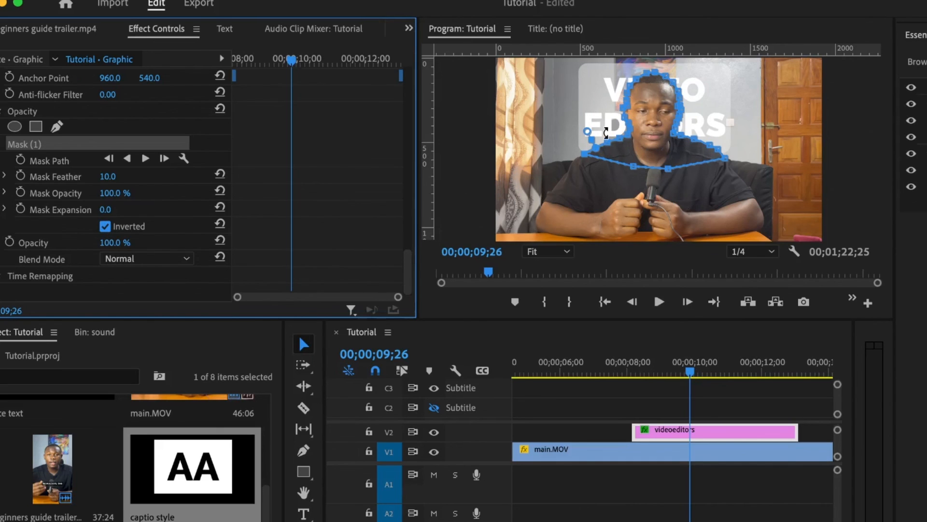
pyautogui.click(104, 227)
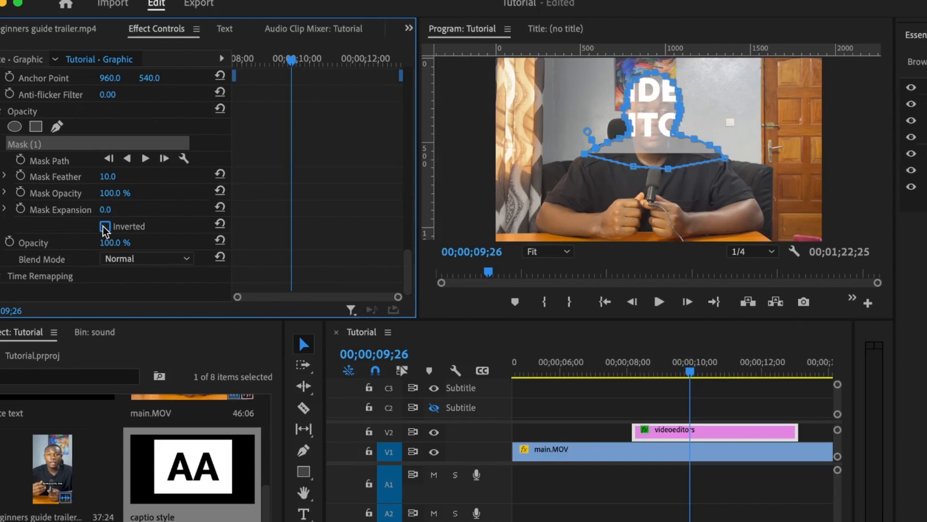
pyautogui.click(104, 227)
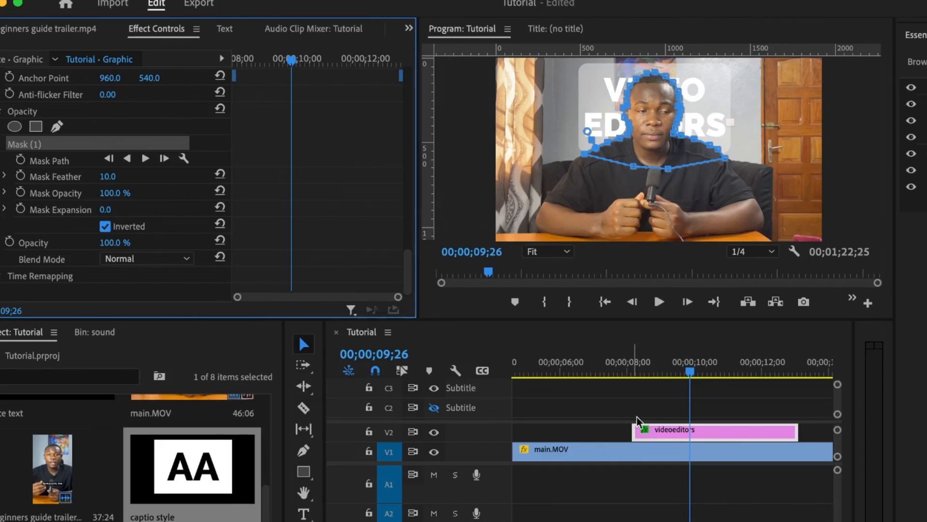
pyautogui.click(704, 416)
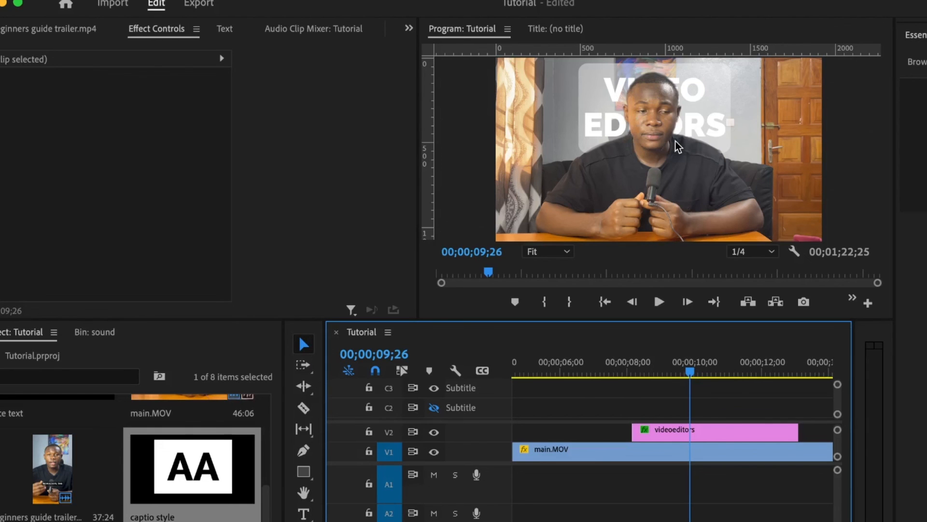
# Scrub the timeline to check the masked title, then return the playhead to 00;00;09;26.
pyautogui.click(666, 431)
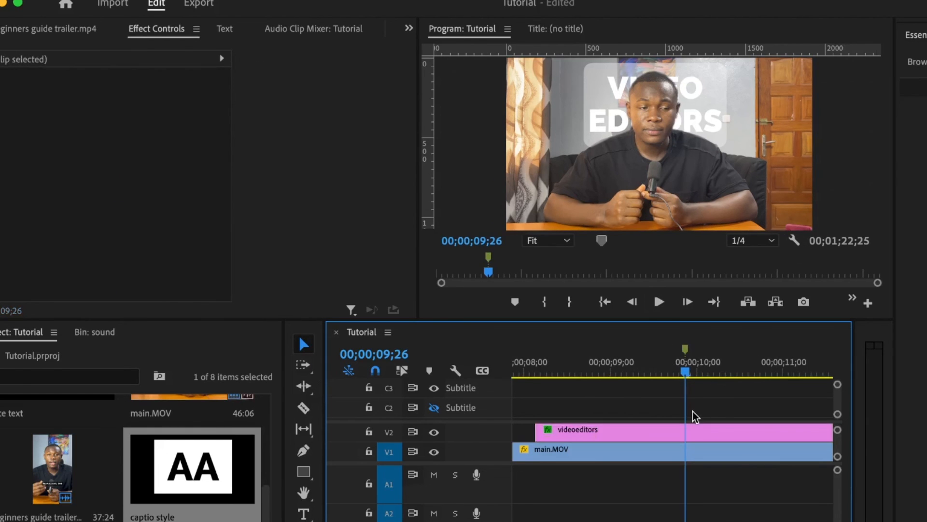
pyautogui.moveTo(687, 371); pyautogui.dragTo(708, 372)
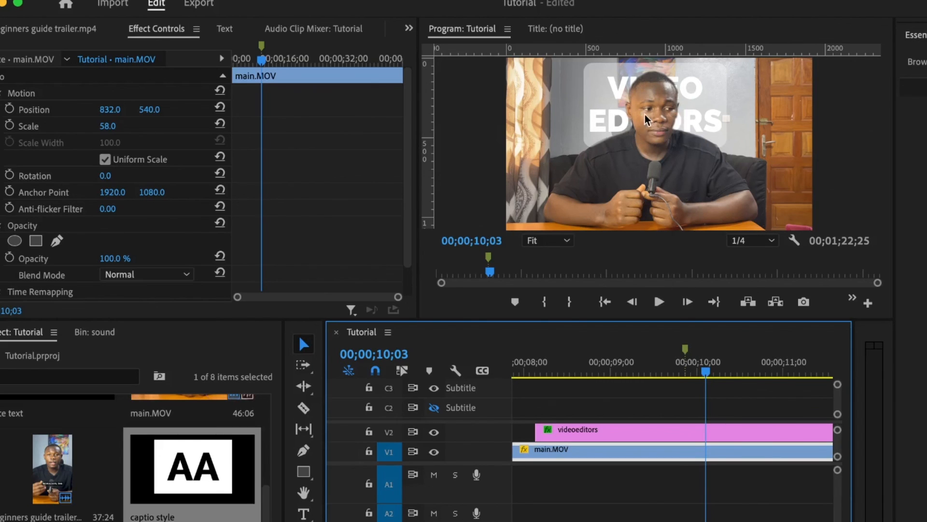
pyautogui.click(686, 372)
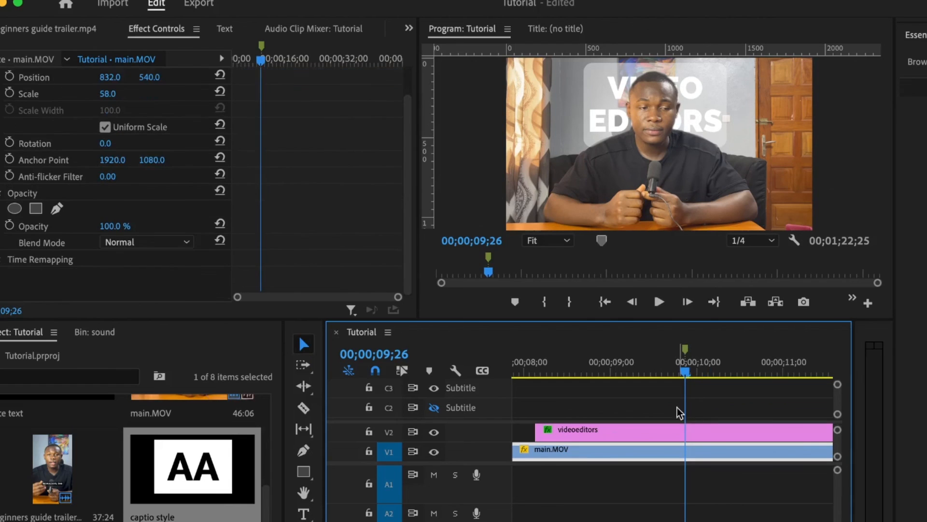
# Select the videoeditors title clip on V2 and reveal its Mask (1) settings in Effect Controls.
pyautogui.click(587, 430)
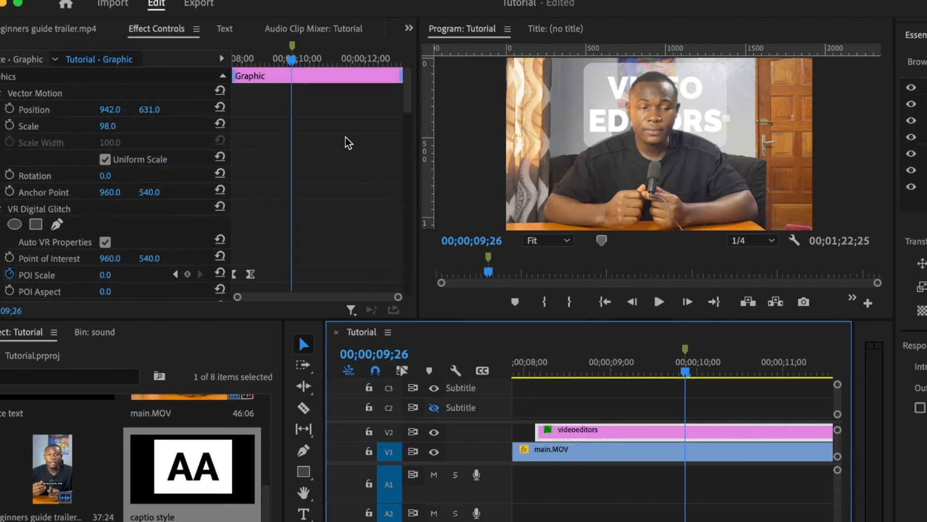
pyautogui.scroll(-12, 346, 137)
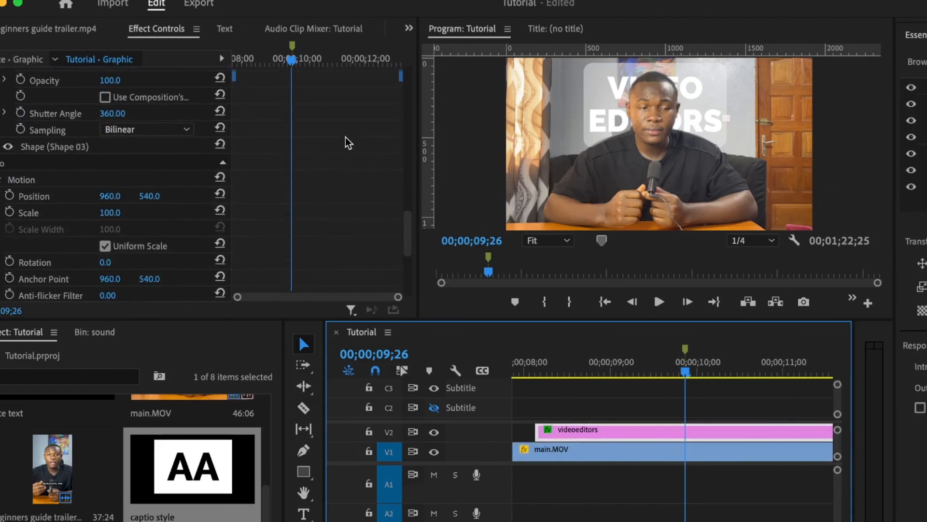
pyautogui.scroll(-5, 311, 224)
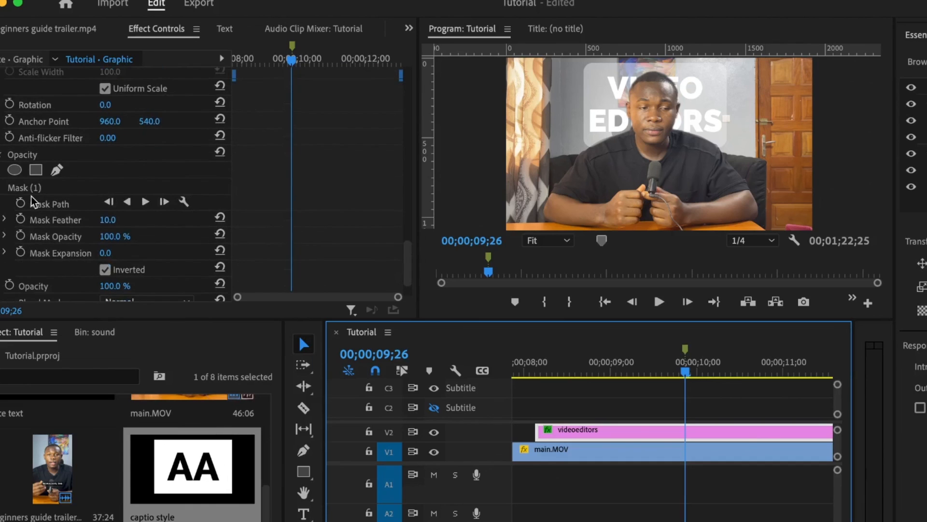
# Track the title's mask forward, then backward, stopping the backward pass at 00;00;09;17.
pyautogui.click(144, 203)
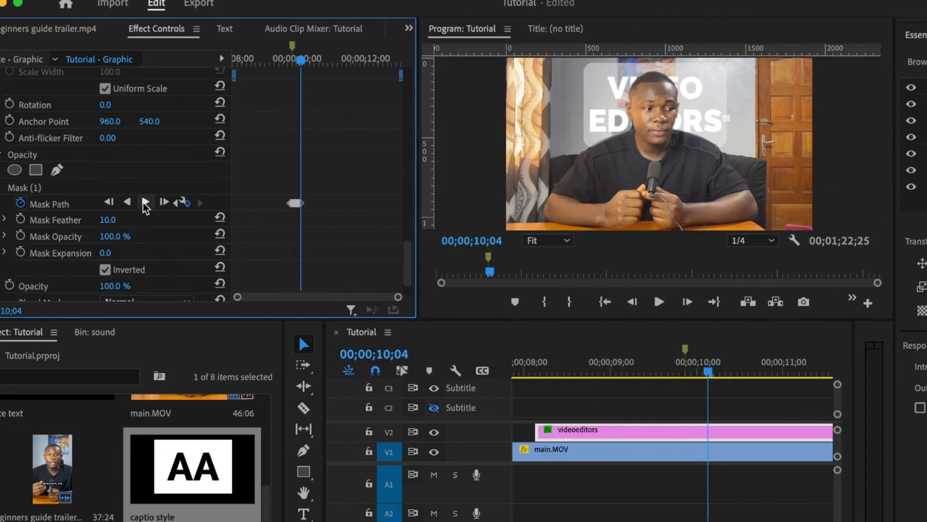
pyautogui.click(129, 203)
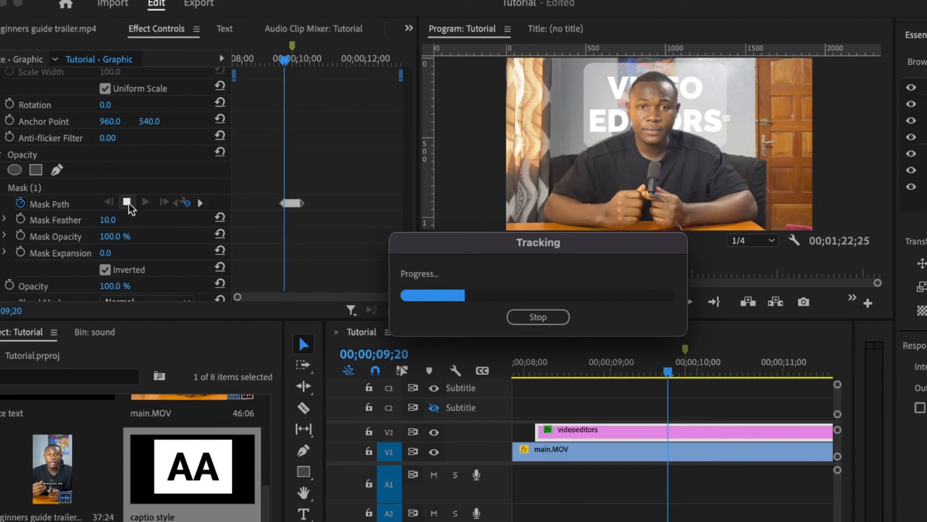
pyautogui.click(527, 320)
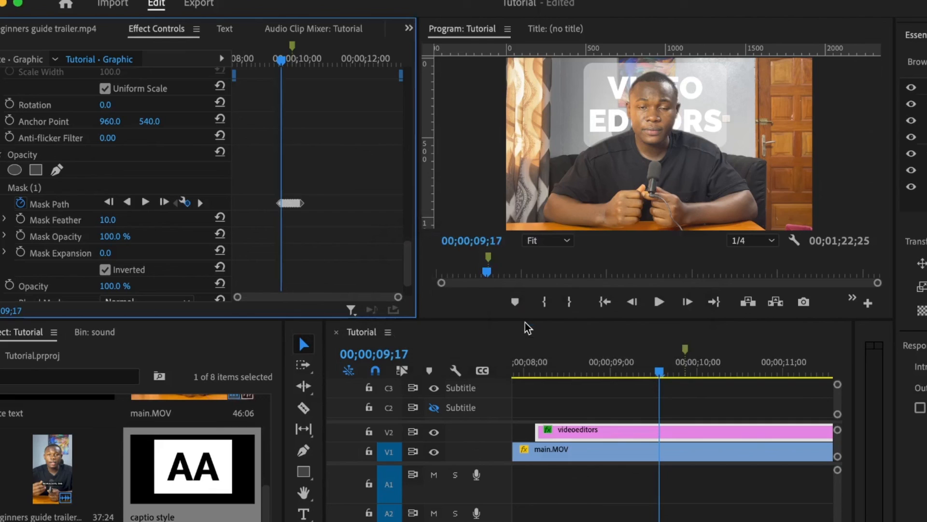